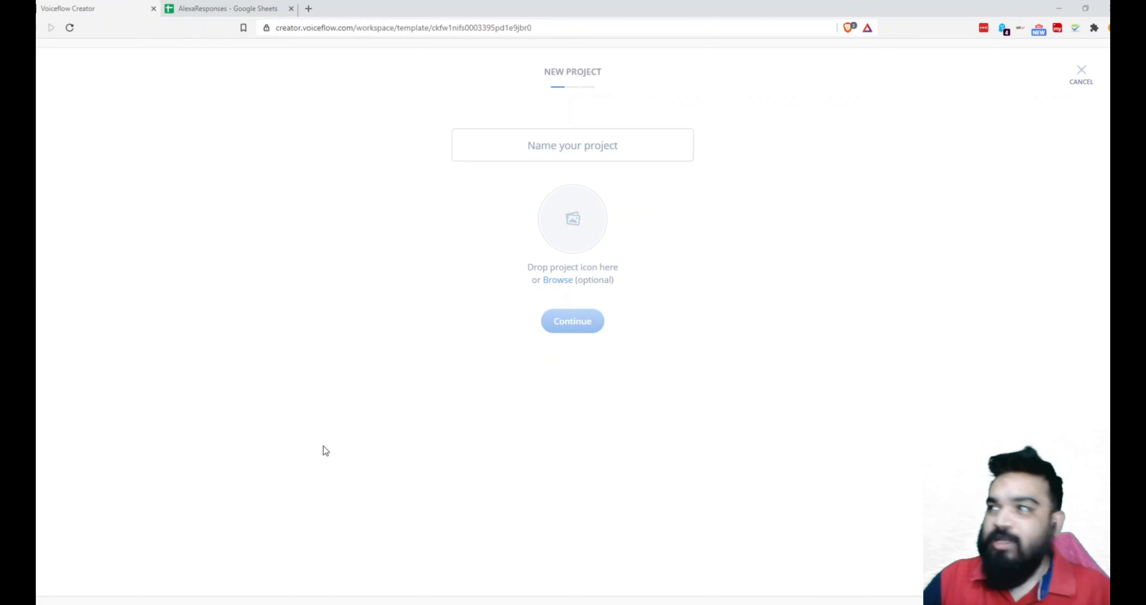
# Switch to the AlexaResponses Google Sheet and examine its column headings in the first row
pyautogui.click(584, 141)
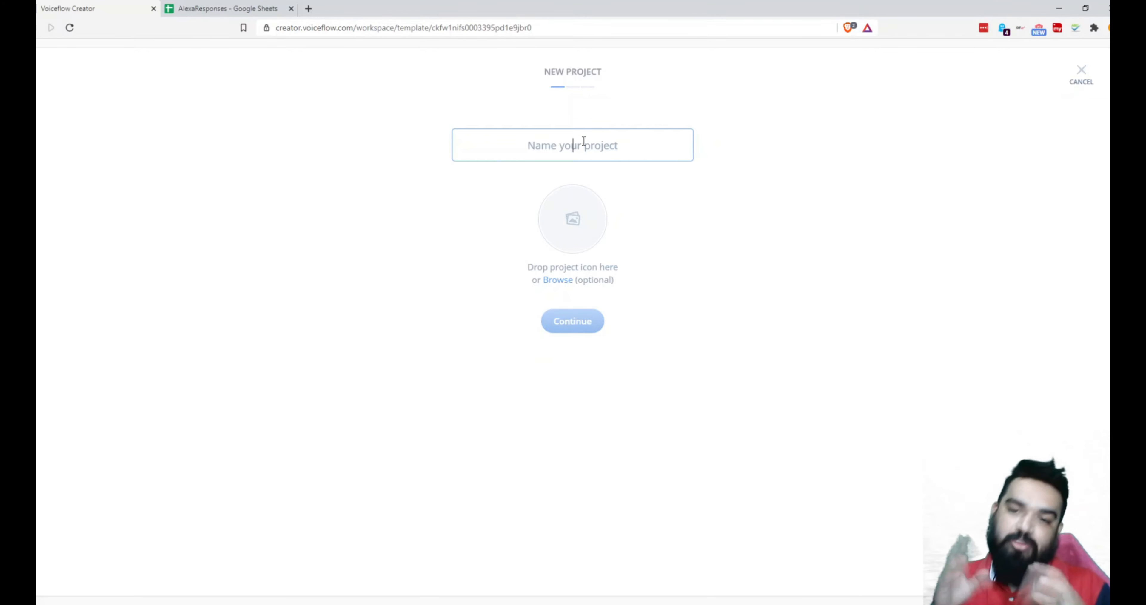
pyautogui.click(196, 10)
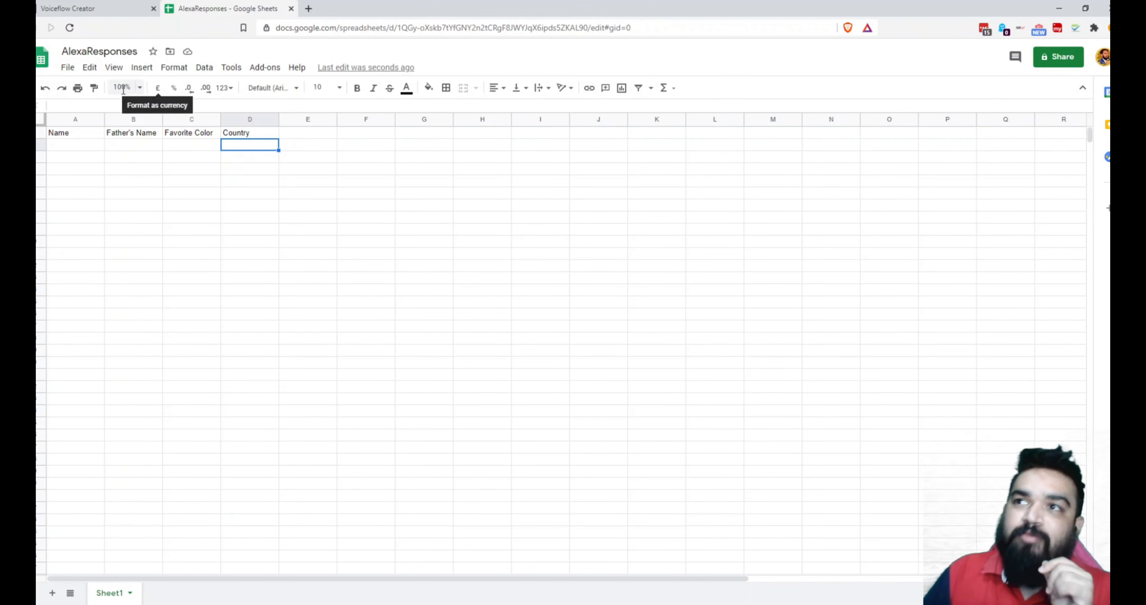
pyautogui.moveTo(67, 133); pyautogui.dragTo(262, 132)
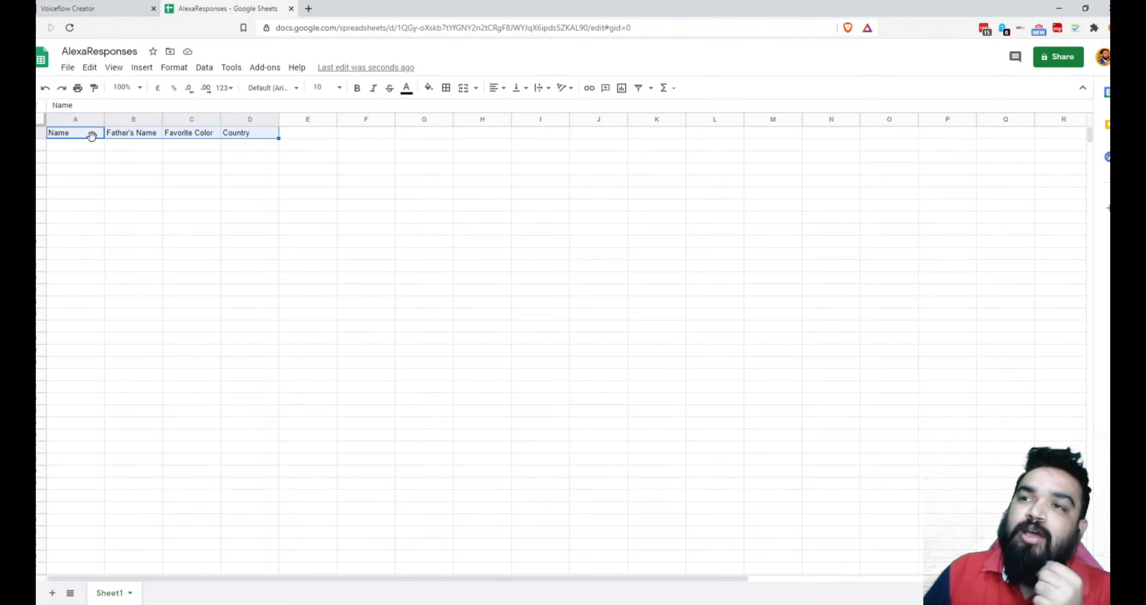
pyautogui.click(244, 140)
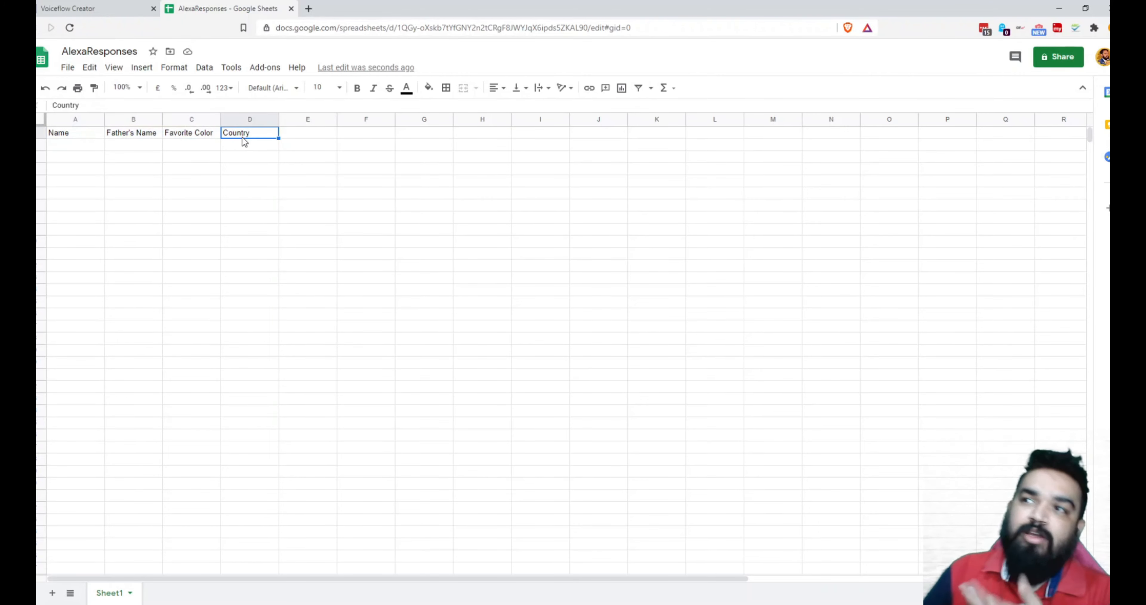
# Return to Voiceflow and create an Amazon Alexa project named ConversationExampleDemo, keeping the proposed invocation name and English (US) locale
pyautogui.click(103, 10)
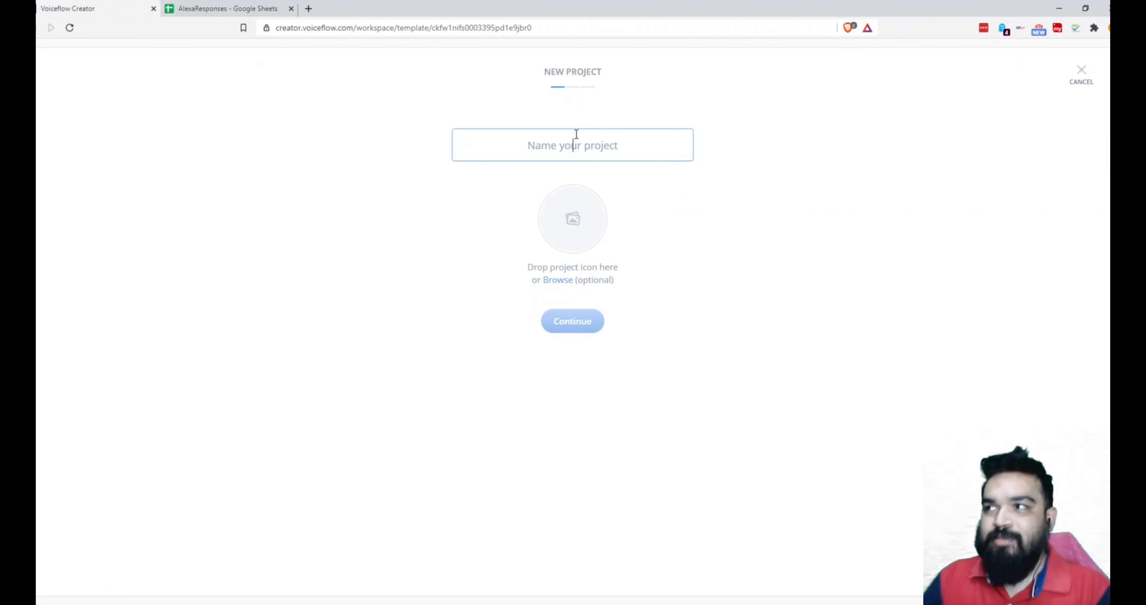
pyautogui.write('C')
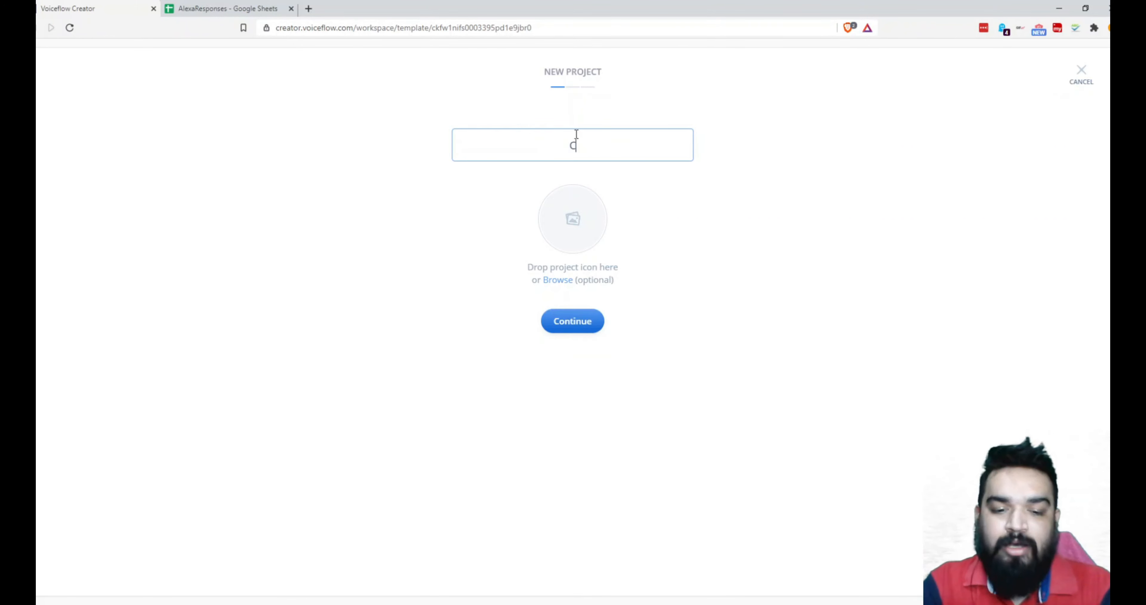
pyautogui.write('onversationExampleDemo')
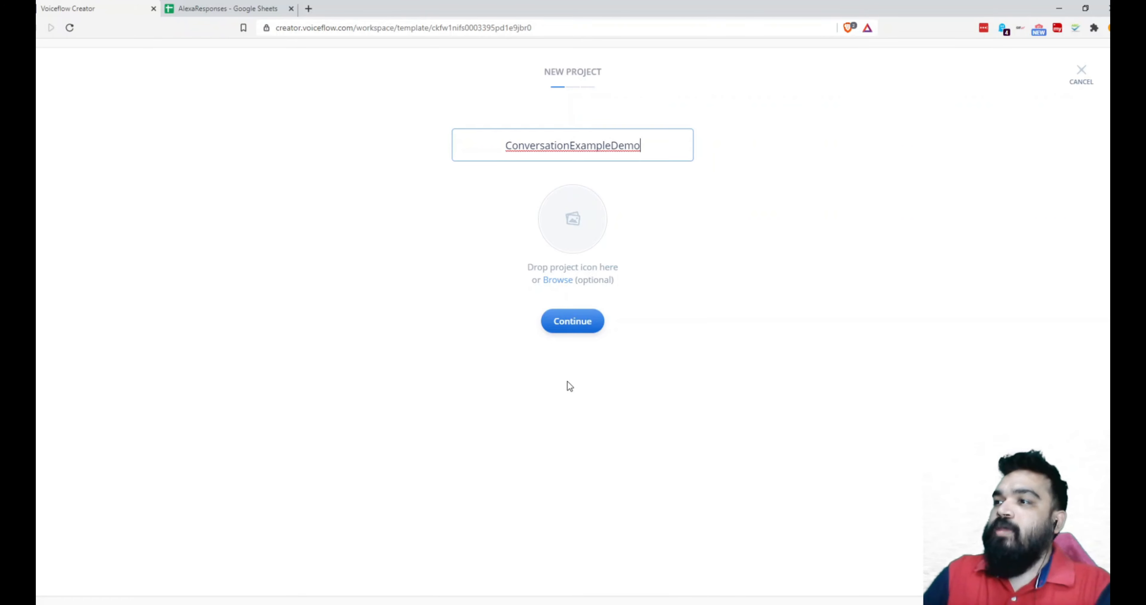
pyautogui.click(595, 322)
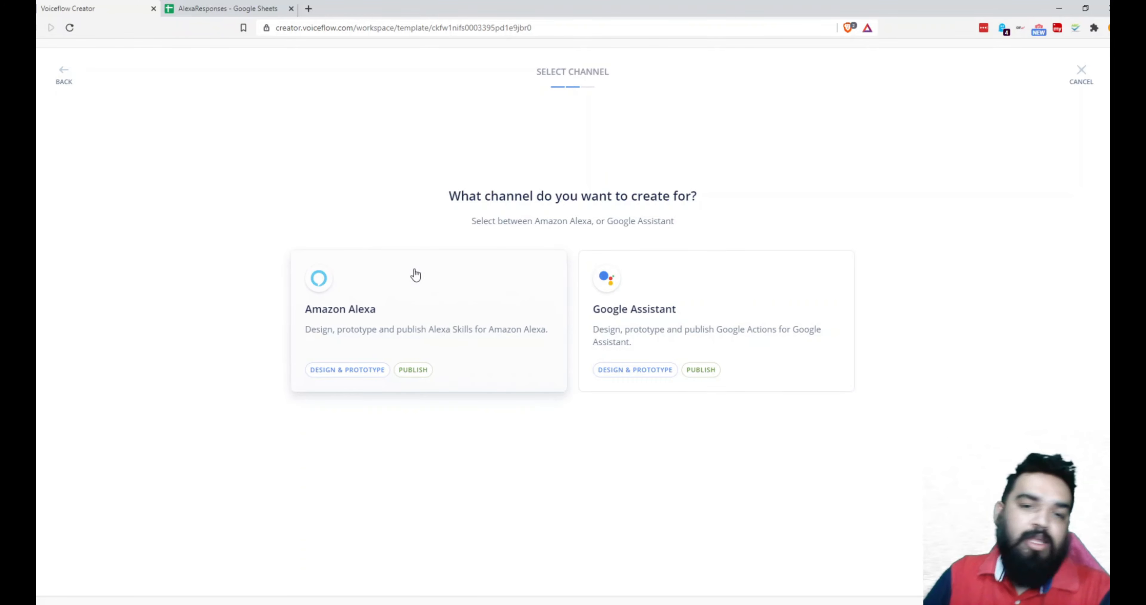
pyautogui.click(424, 327)
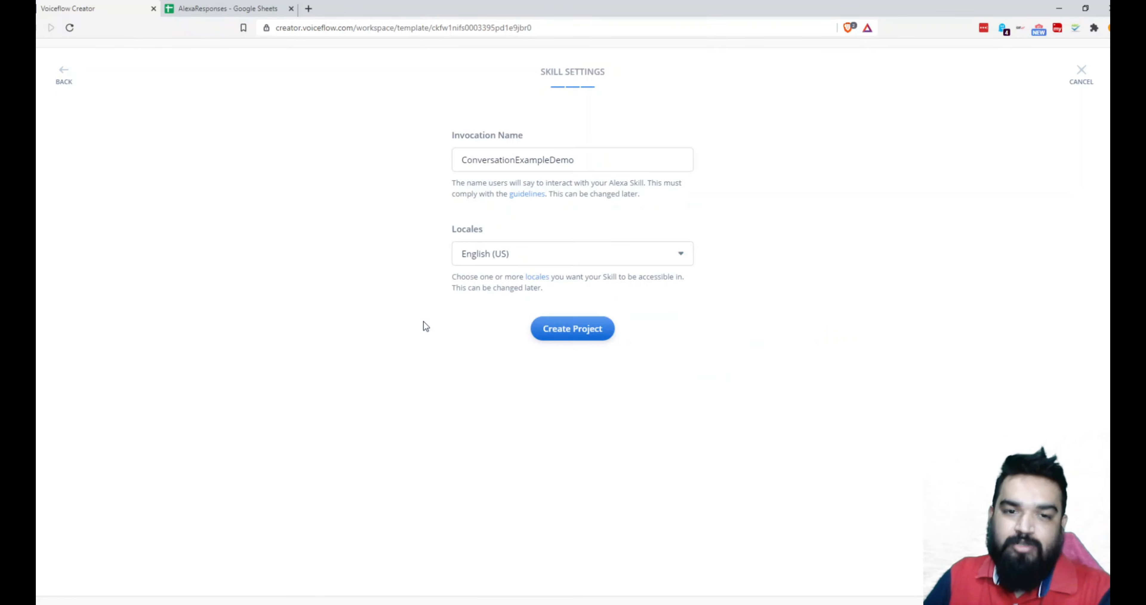
pyautogui.click(568, 338)
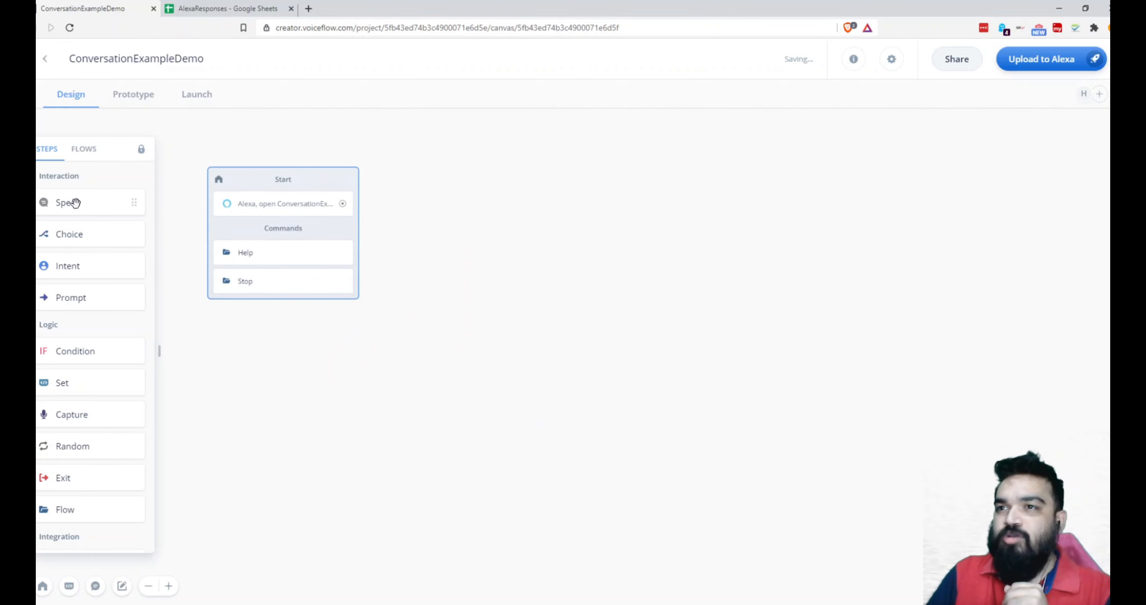
# Add a Speak step as a new block on the canvas and align it beside the Start block
pyautogui.moveTo(74, 202); pyautogui.dragTo(443, 214)
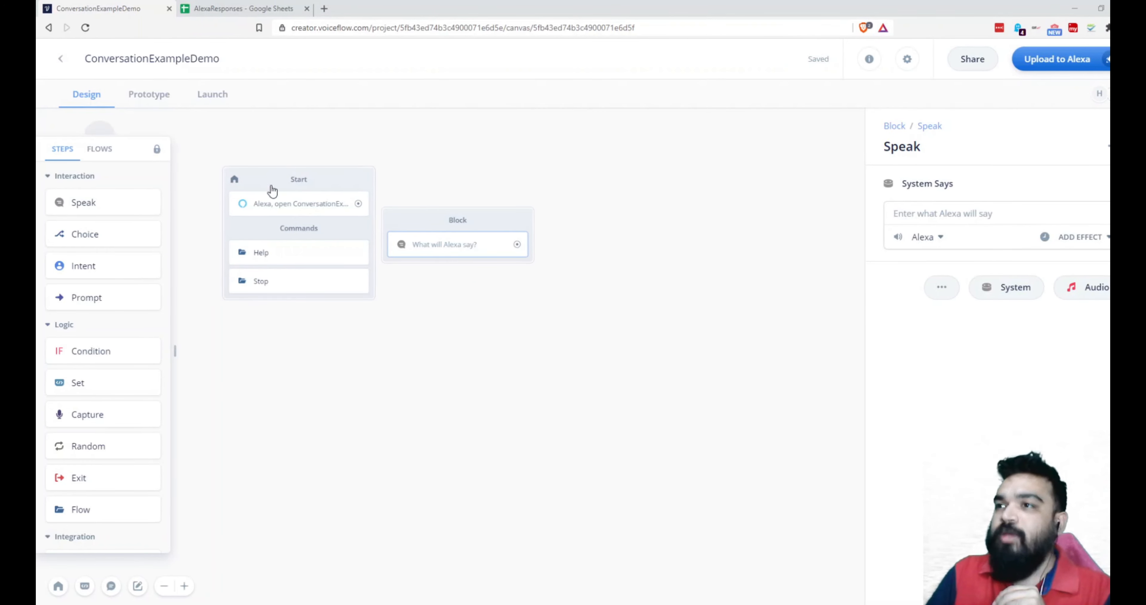
pyautogui.moveTo(506, 219); pyautogui.dragTo(547, 178)
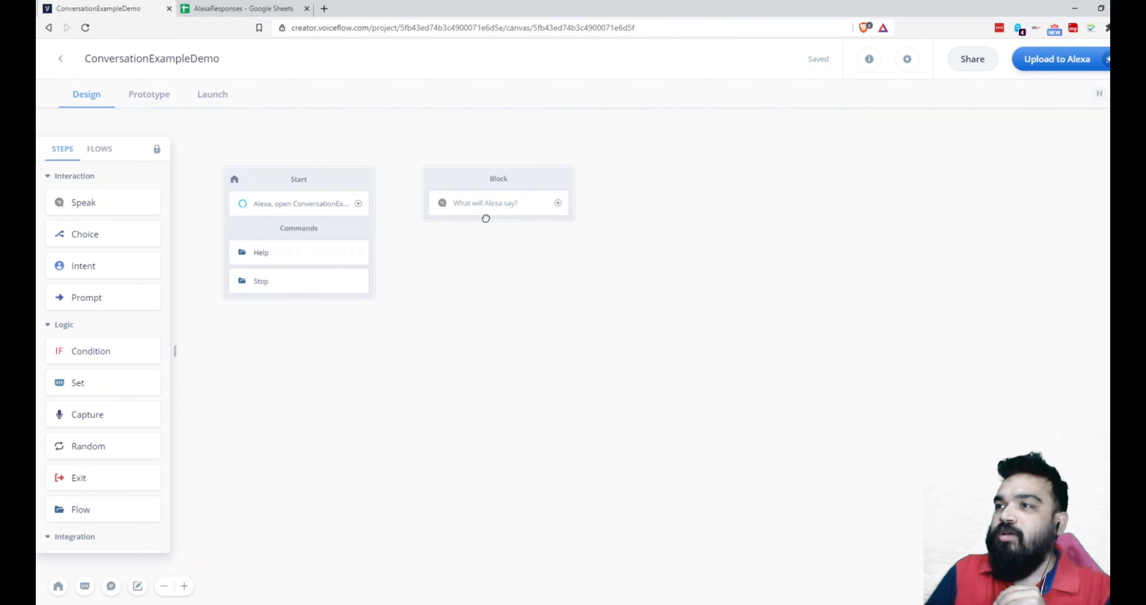
pyautogui.click(486, 218)
# Set the Speak step's system line to "What's your name?"
pyautogui.click(494, 206)
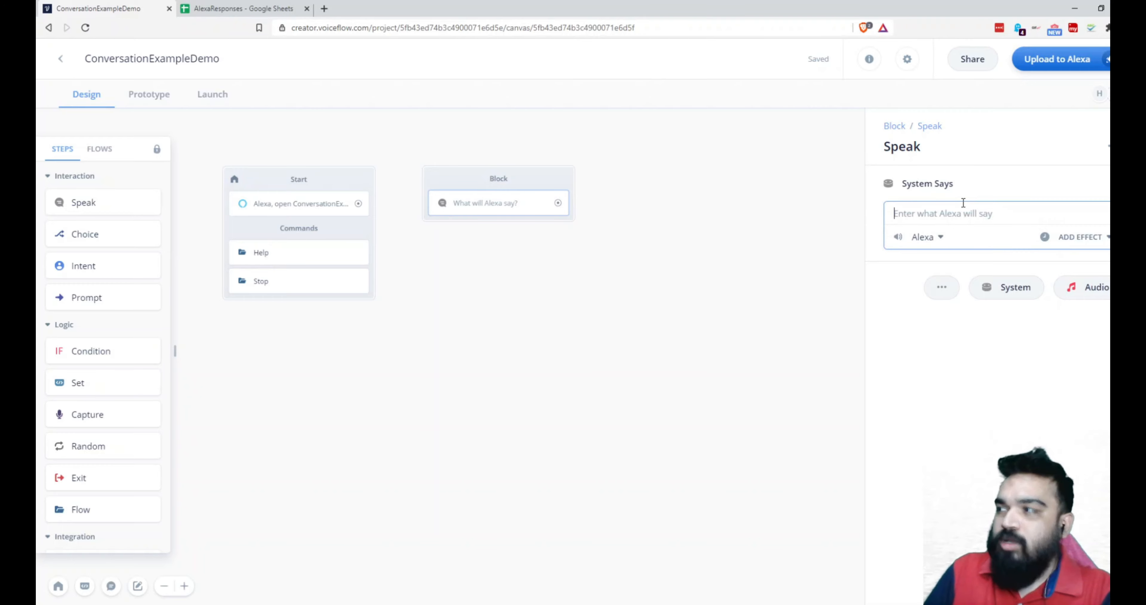
pyautogui.write("What's your name?")
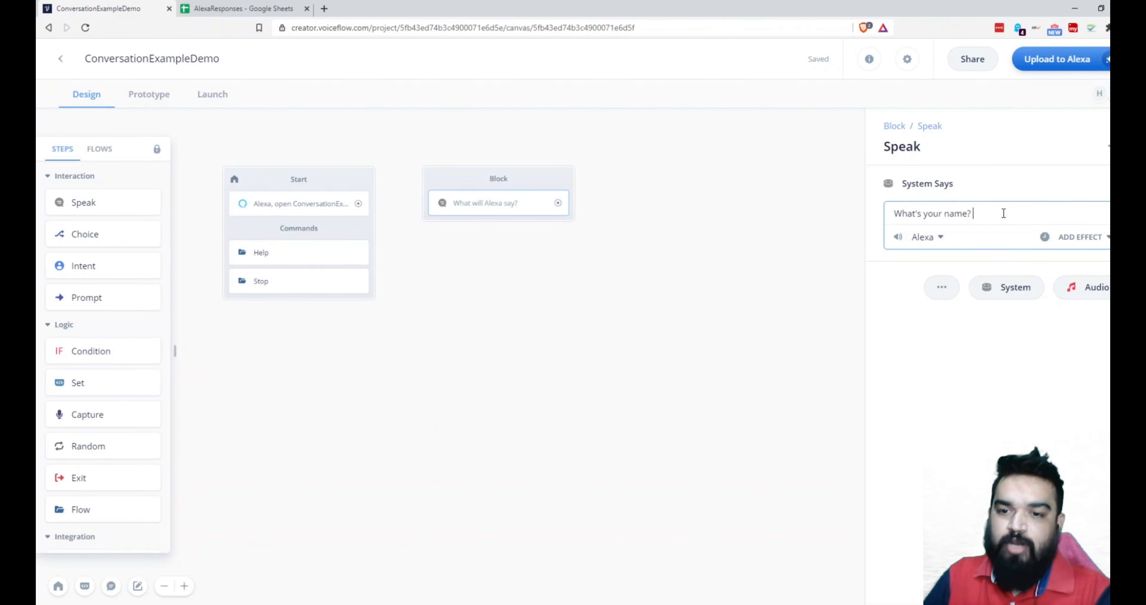
pyautogui.click(940, 287)
pyautogui.click(937, 267)
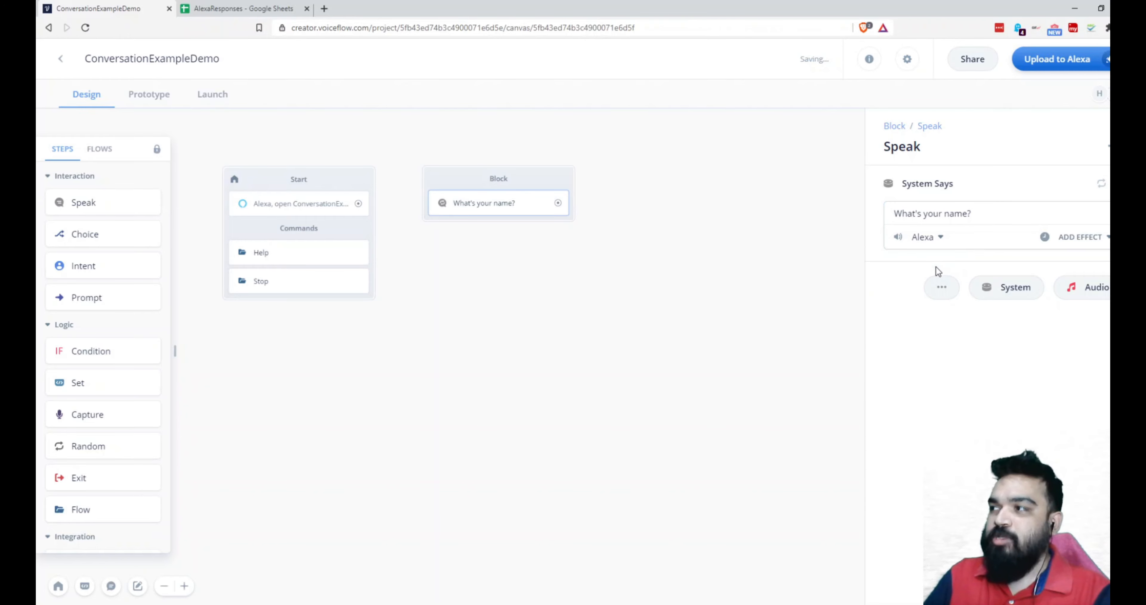
# Add a second system line to the Speak step reading "Can you please help me with your name?"
pyautogui.click(1007, 288)
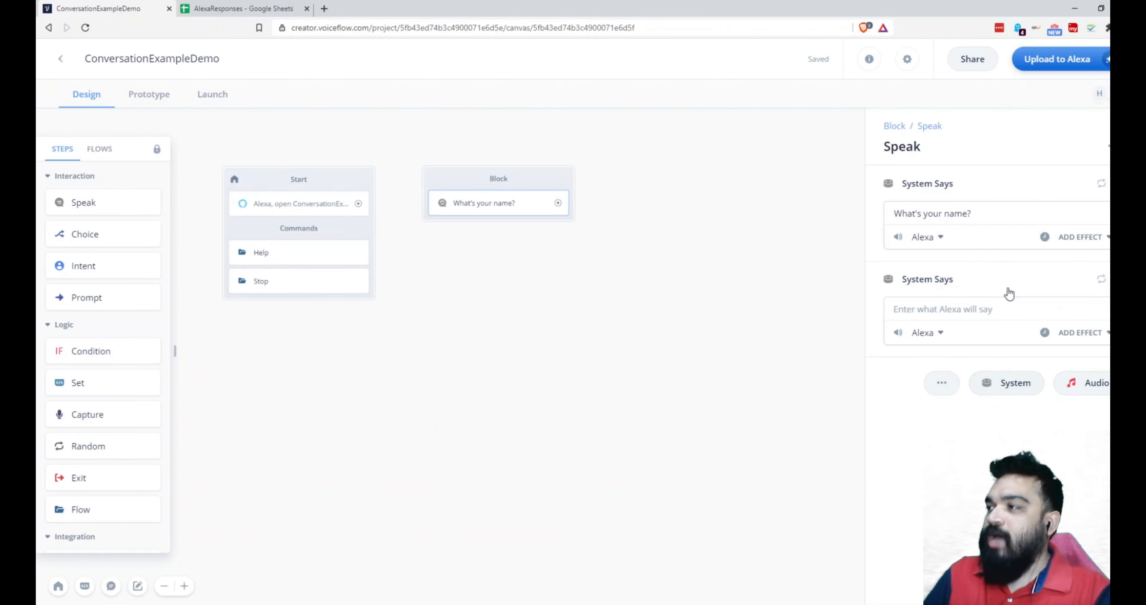
pyautogui.click(975, 310)
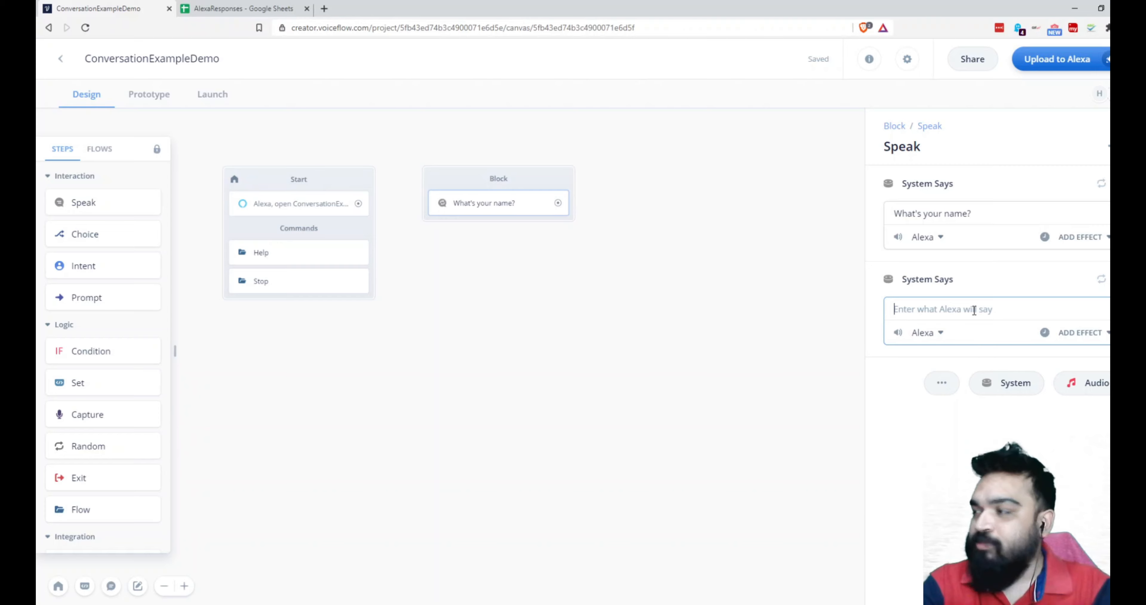
pyautogui.write('Can you please help')
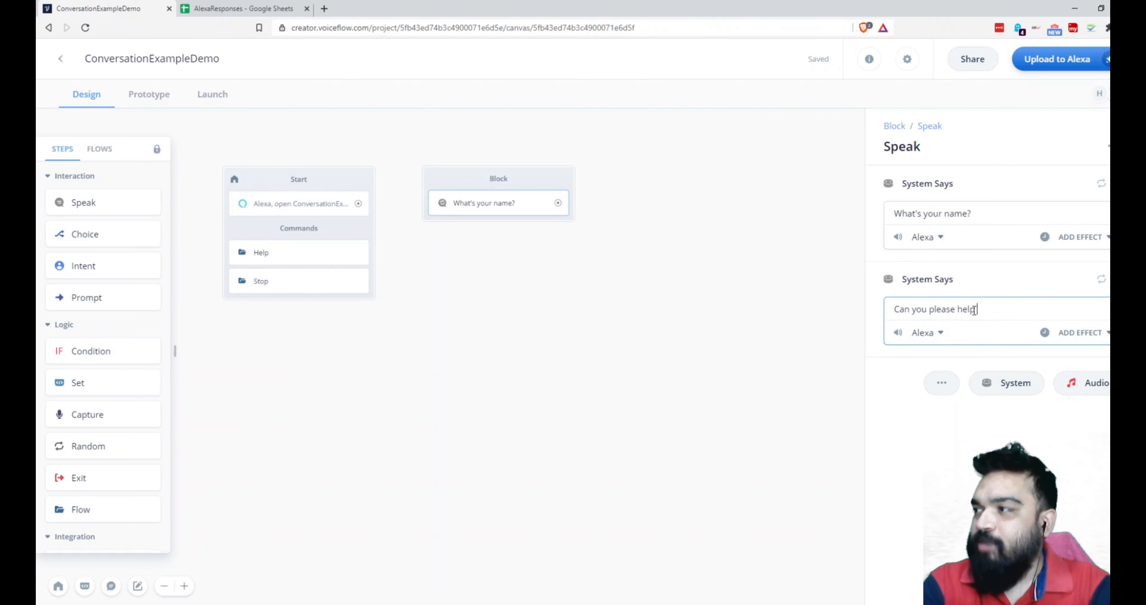
pyautogui.write(' me with your name?')
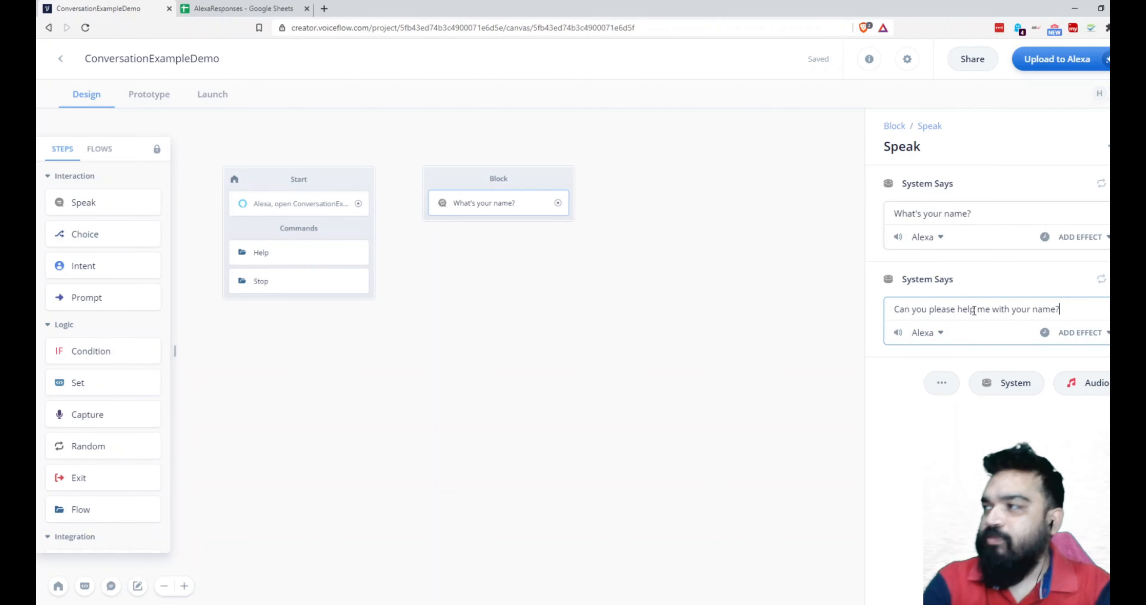
pyautogui.click(931, 369)
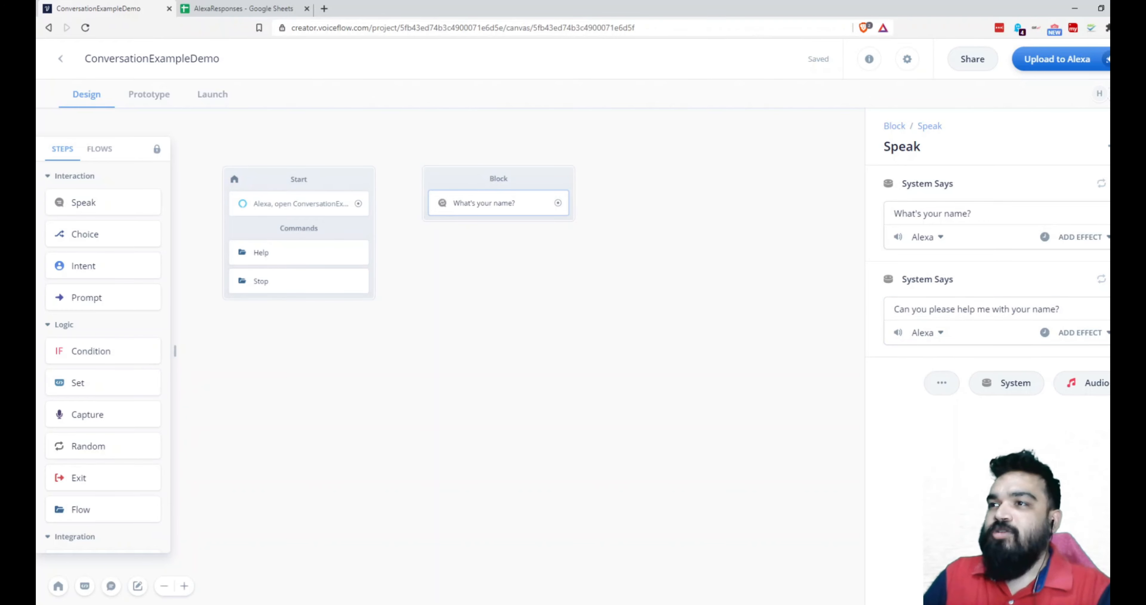
# Connect the Start block to the name-question block and add a Capture step beneath its Speak step
pyautogui.moveTo(359, 204); pyautogui.dragTo(455, 205)
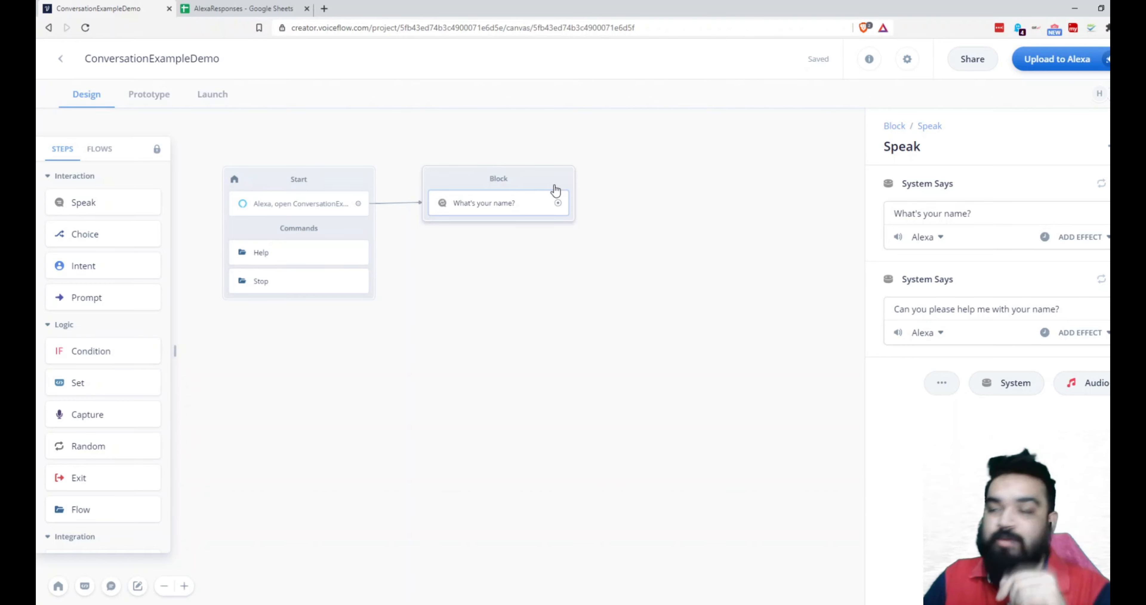
pyautogui.moveTo(83, 414); pyautogui.dragTo(476, 232)
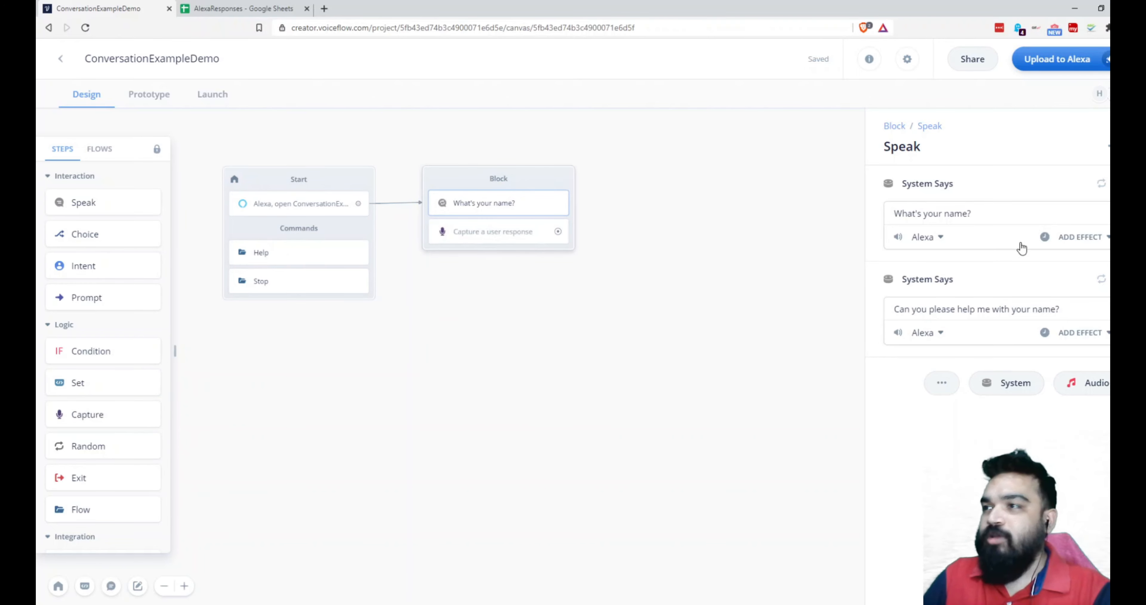
# Configure the Capture step with input type FirstName and capture the input to a newly created variable user_name
pyautogui.click(985, 209)
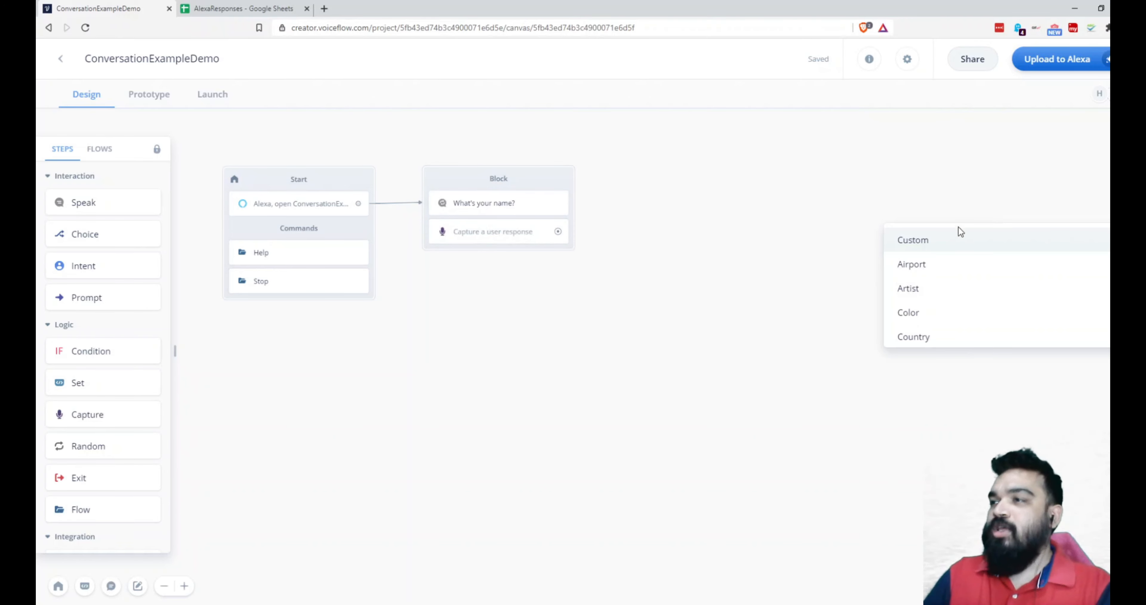
pyautogui.click(495, 236)
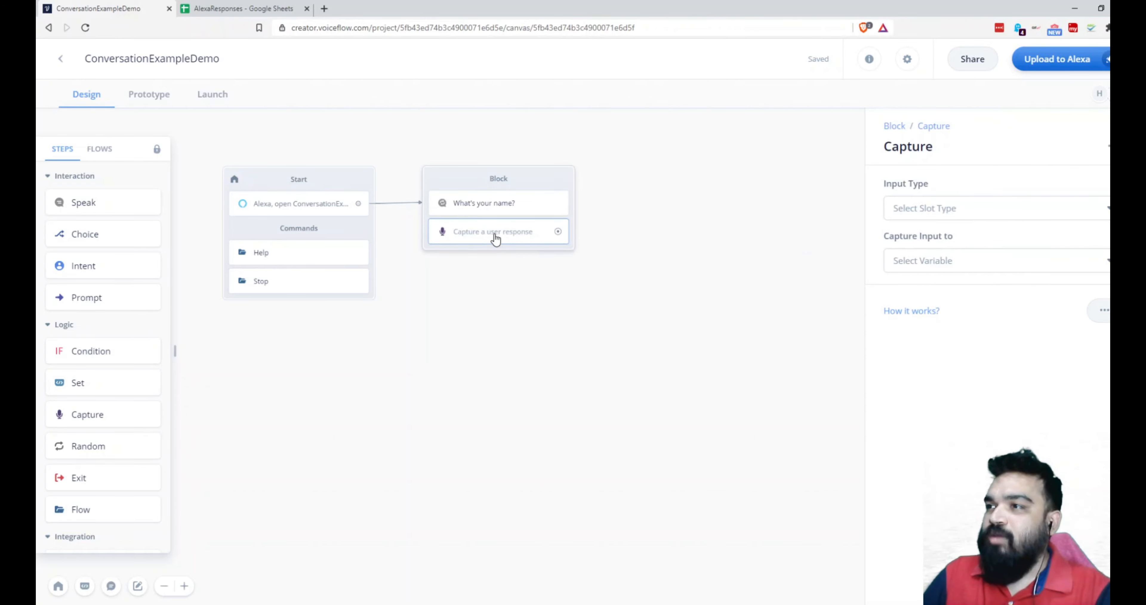
pyautogui.click(945, 207)
pyautogui.write('name')
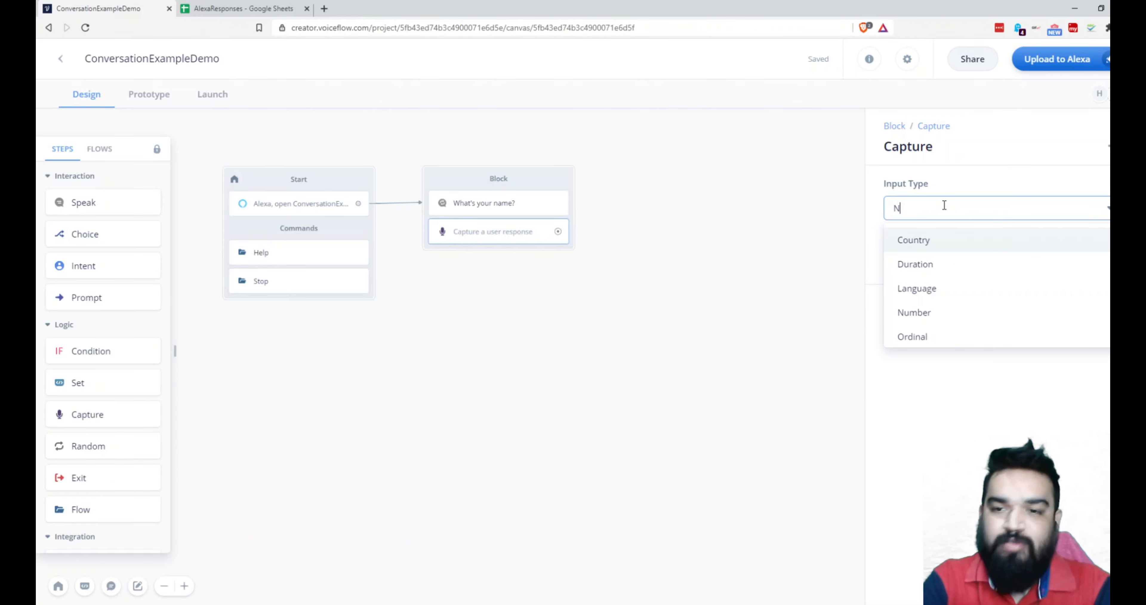
pyautogui.click(923, 264)
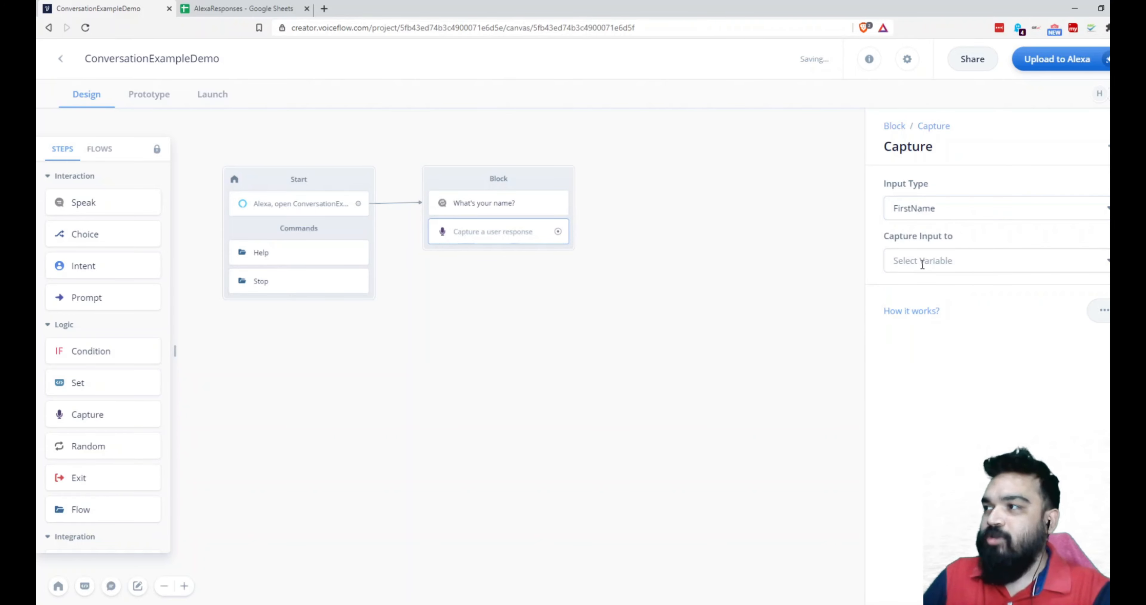
pyautogui.click(923, 265)
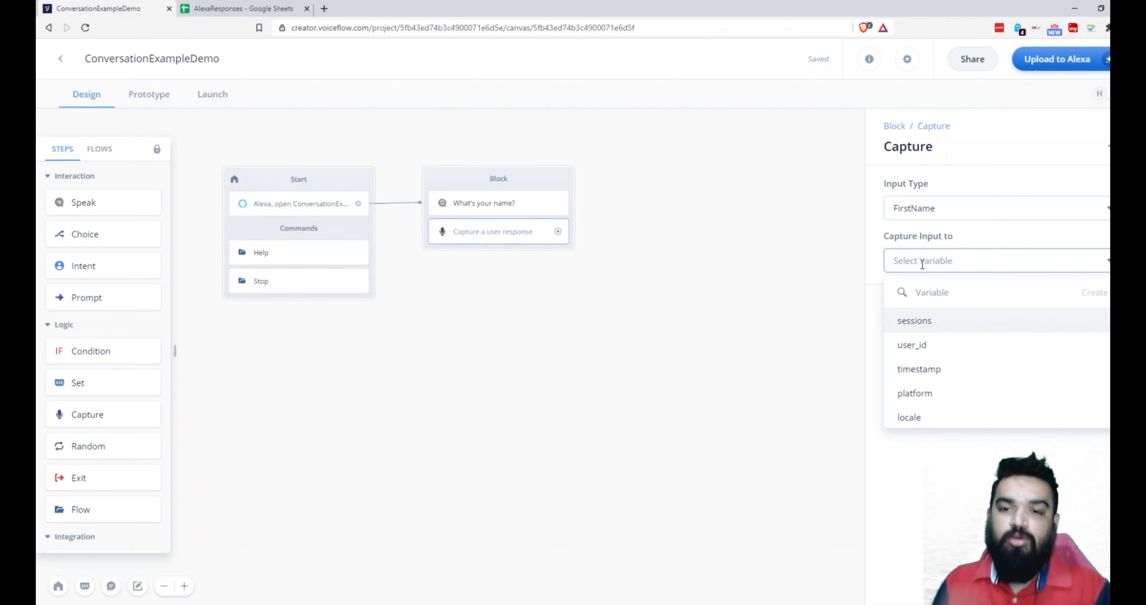
pyautogui.write('user_name')
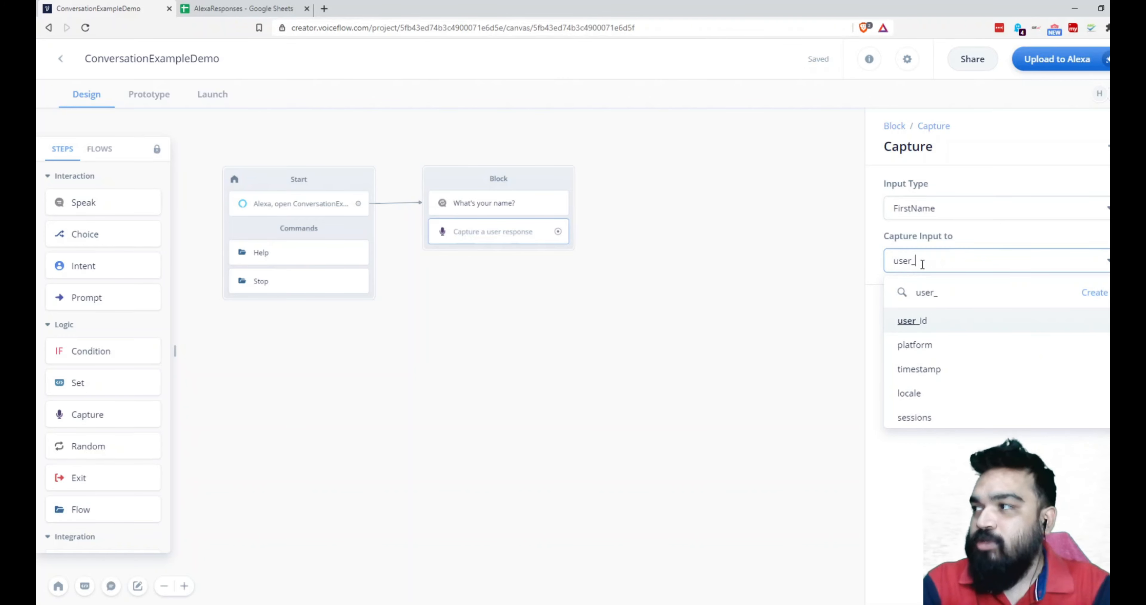
pyautogui.click(1095, 294)
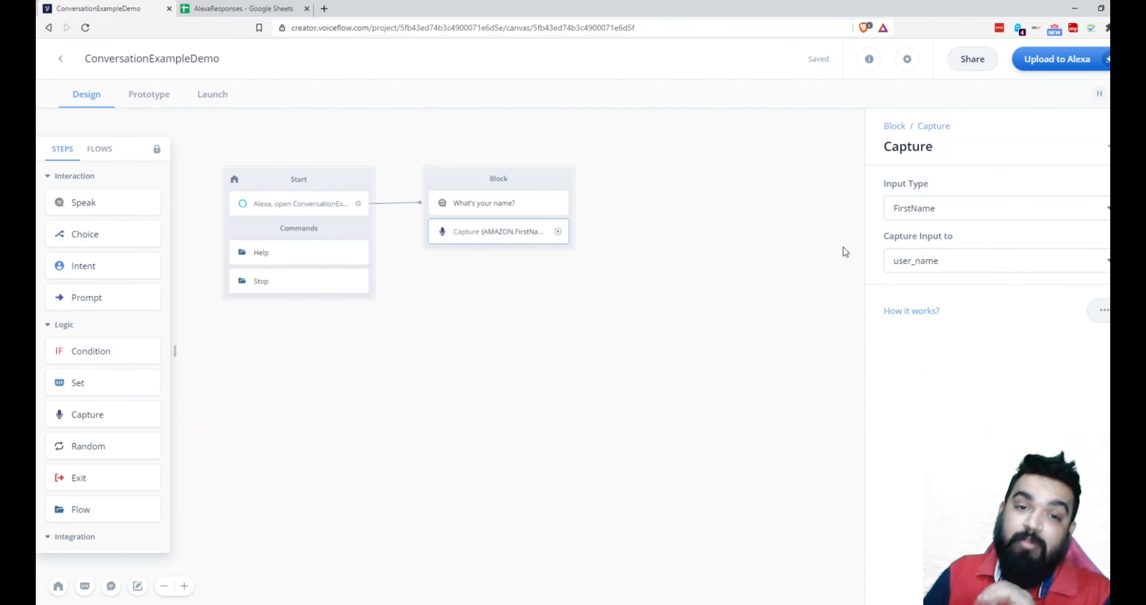
# Make three duplicates of the name-question block and arrange them with the original in a two-by-two grid
pyautogui.rightClick(533, 179)
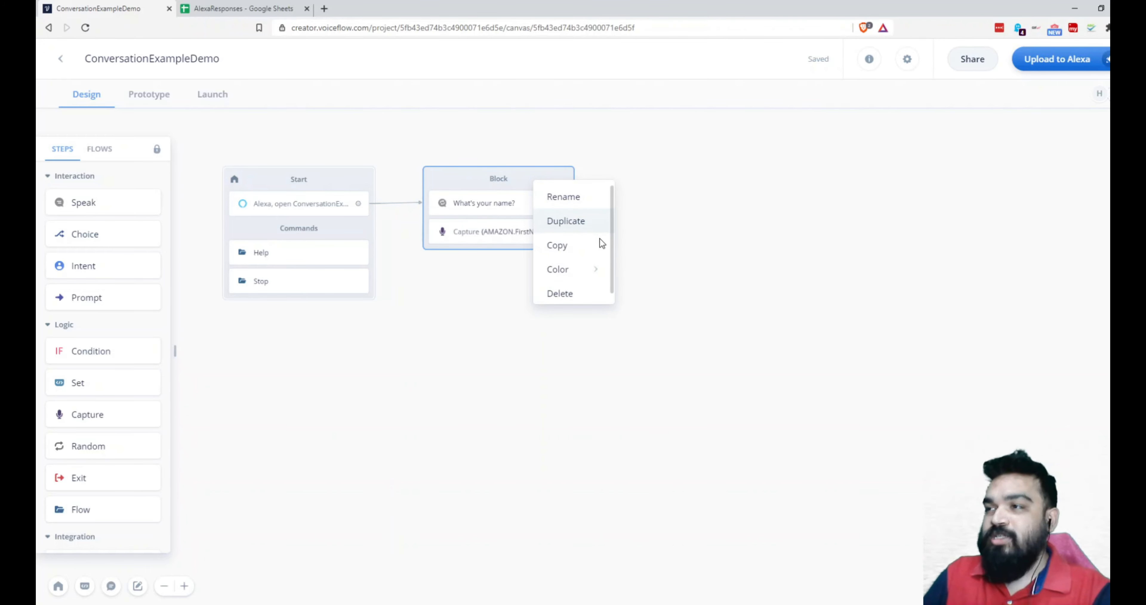
pyautogui.click(571, 221)
pyautogui.moveTo(565, 198); pyautogui.dragTo(718, 182)
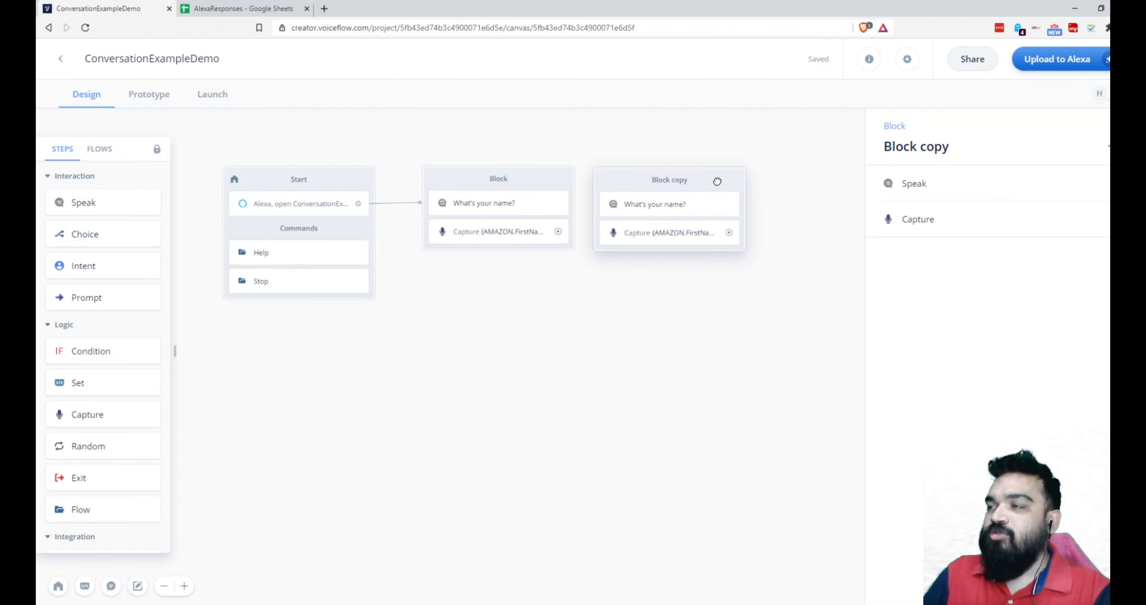
pyautogui.rightClick(715, 184)
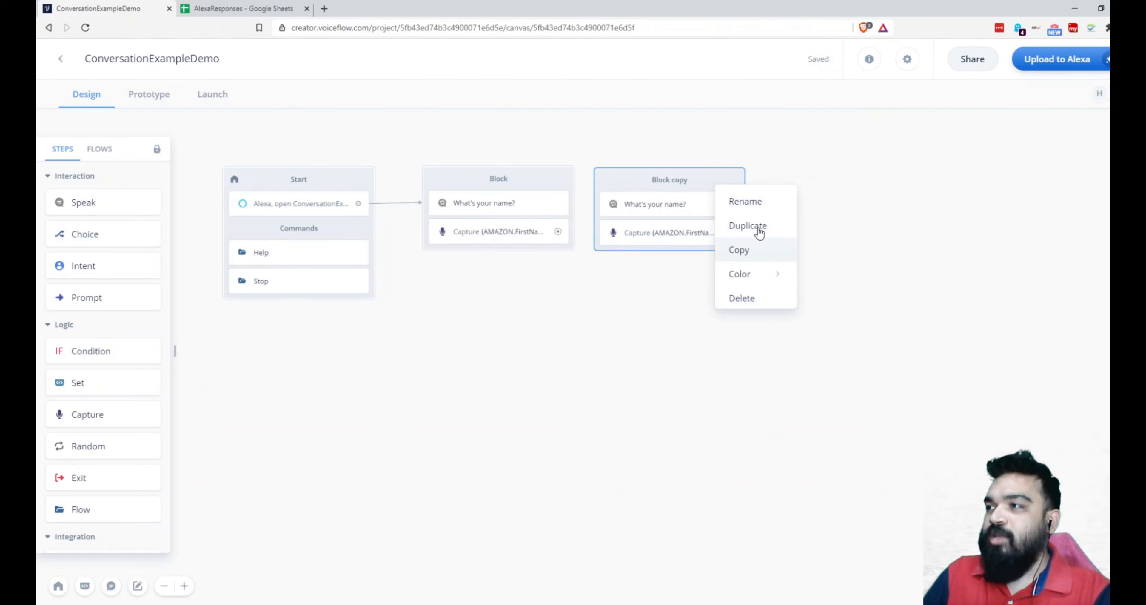
pyautogui.click(762, 226)
pyautogui.moveTo(750, 215); pyautogui.dragTo(509, 311)
pyautogui.rightClick(536, 279)
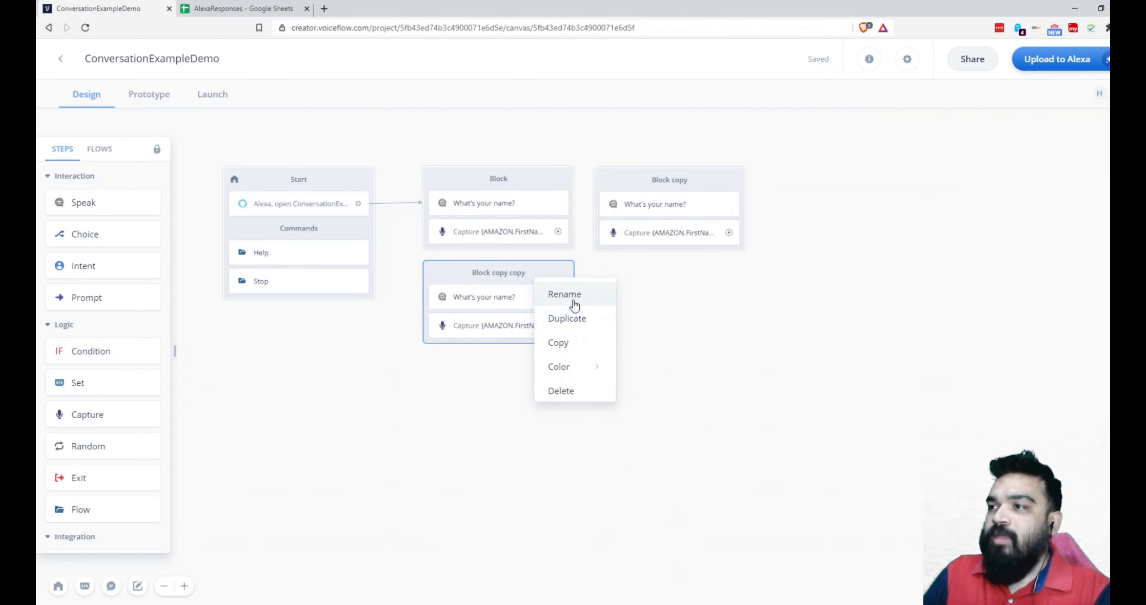
pyautogui.click(609, 312)
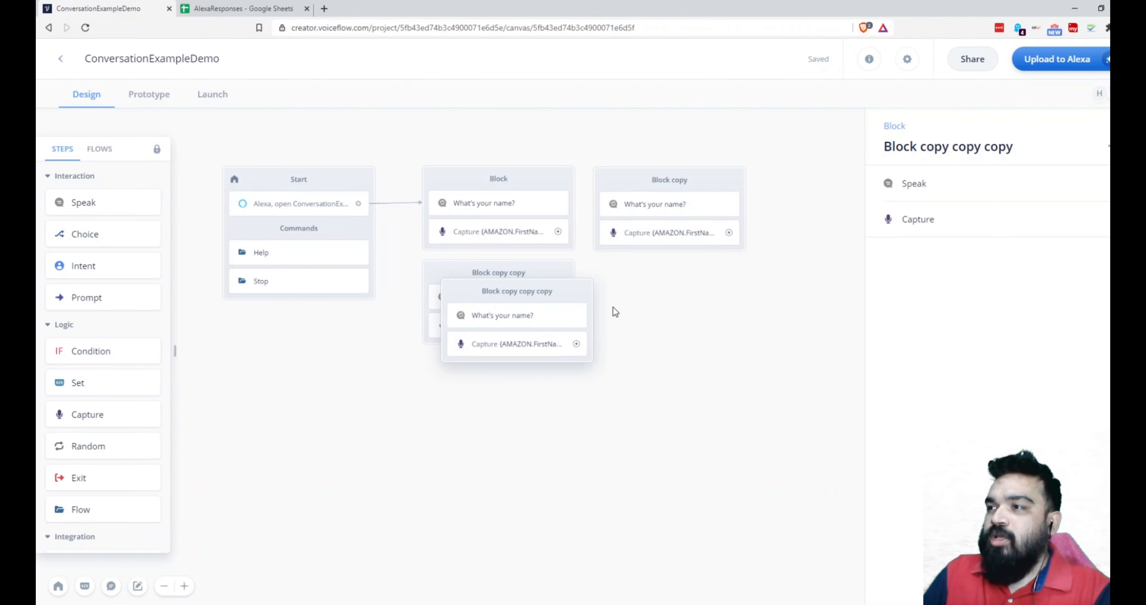
pyautogui.moveTo(613, 307); pyautogui.dragTo(743, 275)
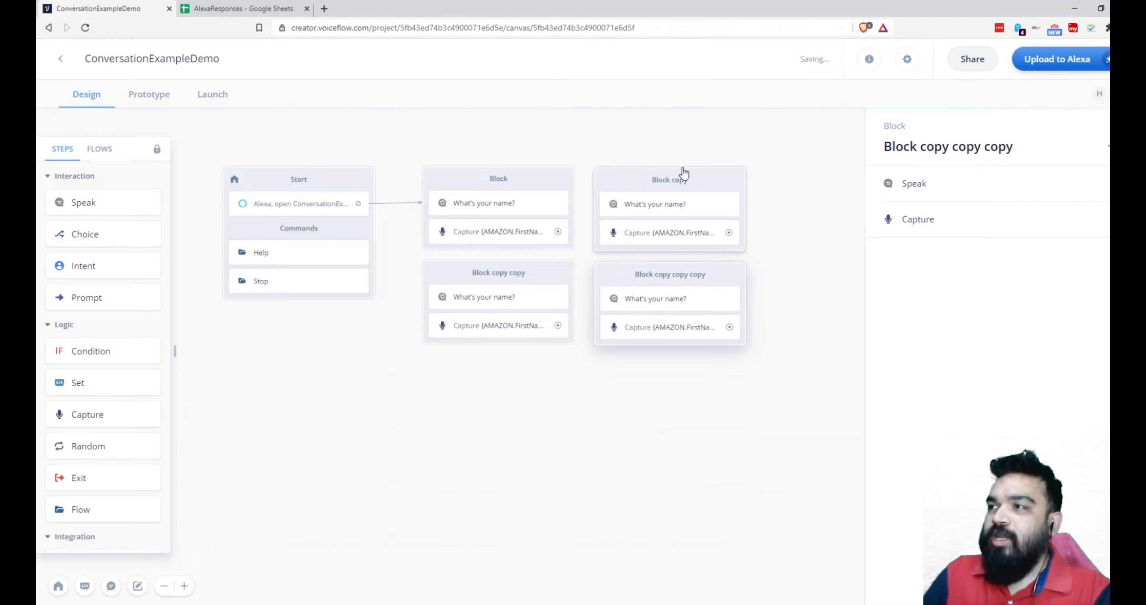
# Rename the original block as Name and its three copies as Father's Name, Color and Country
pyautogui.doubleClick(498, 178)
pyautogui.write('Name')
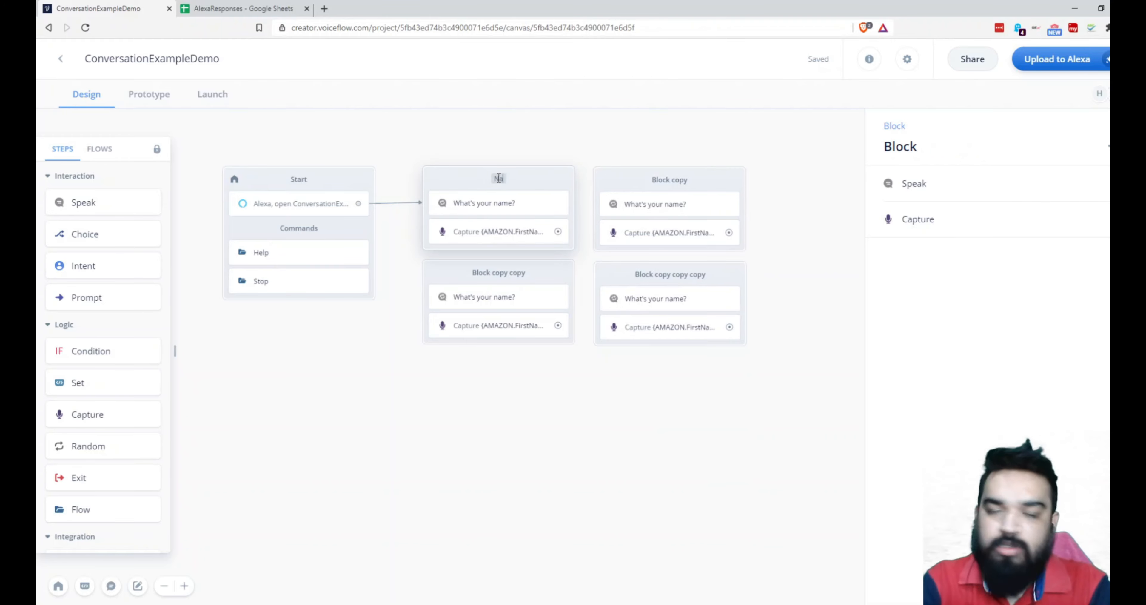
pyautogui.doubleClick(674, 180)
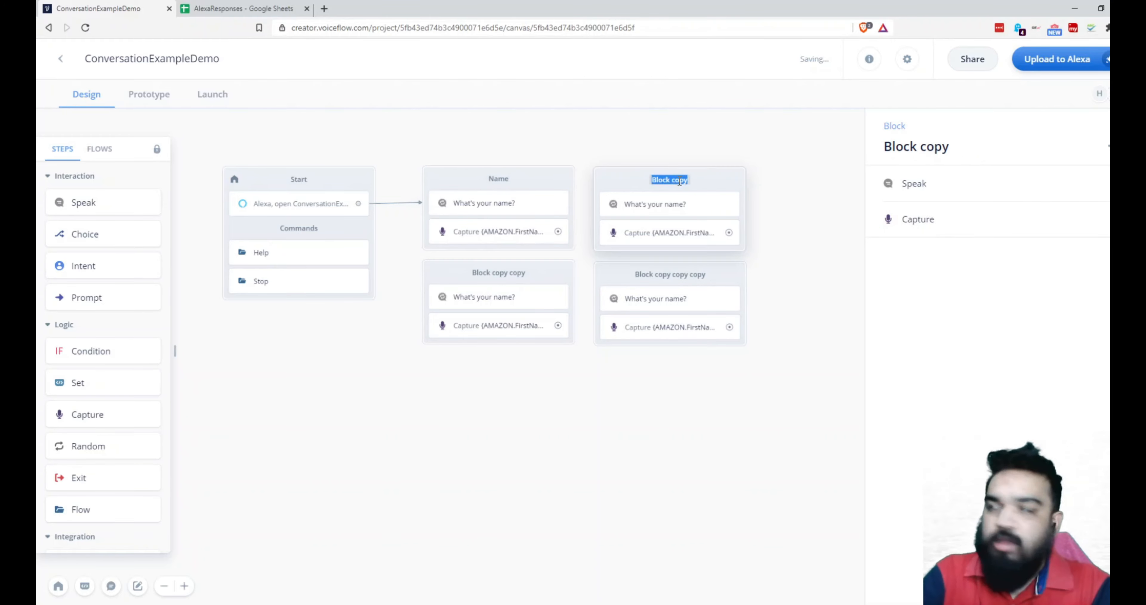
pyautogui.write("Father's Name")
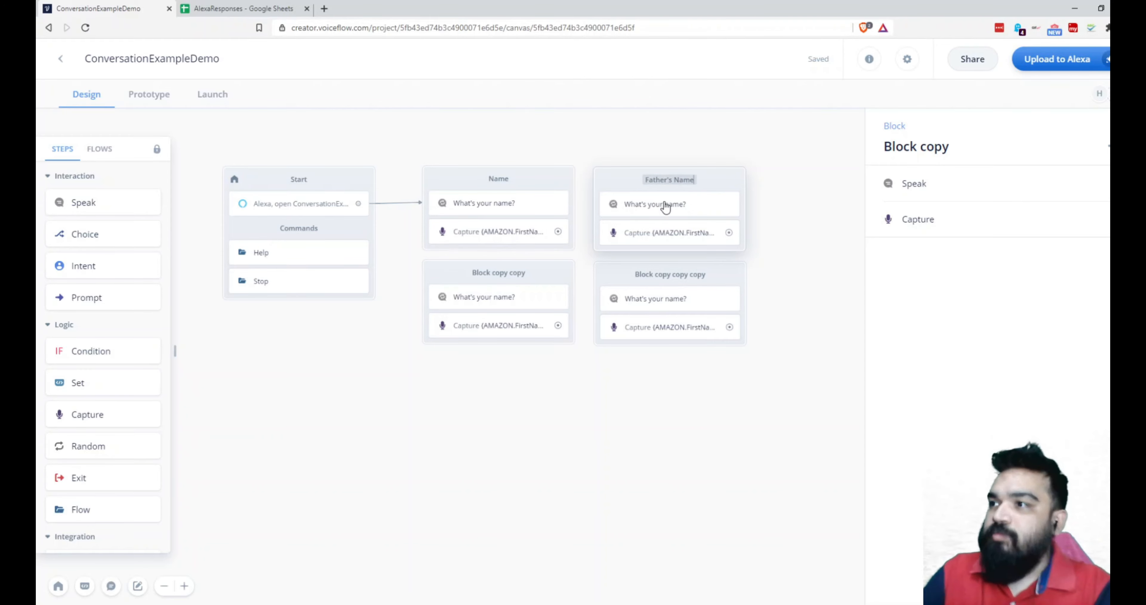
pyautogui.click(516, 272)
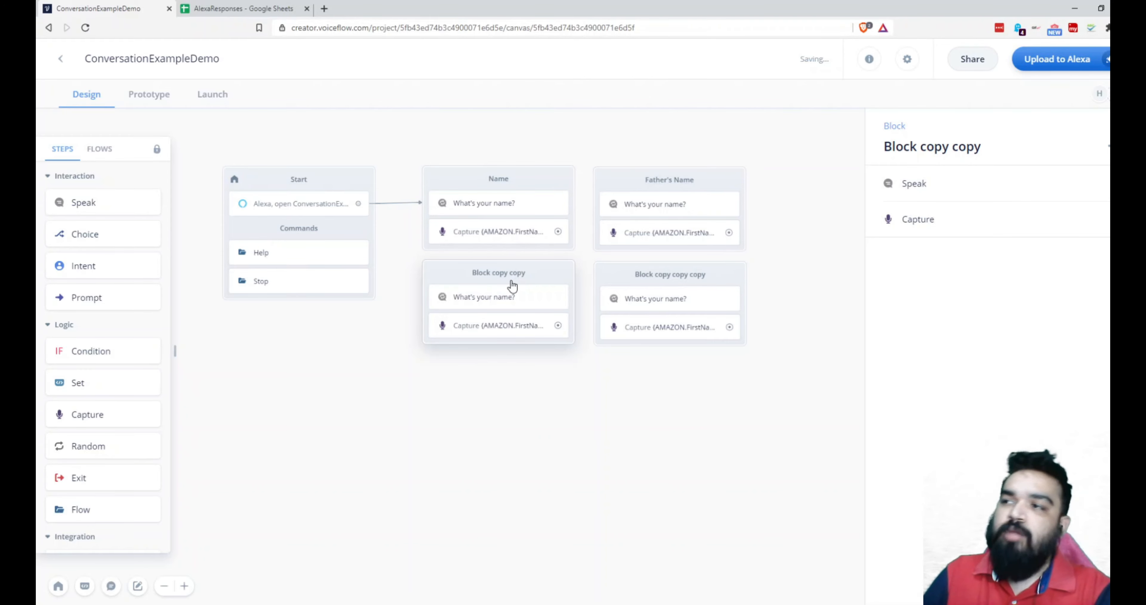
pyautogui.doubleClick(514, 273)
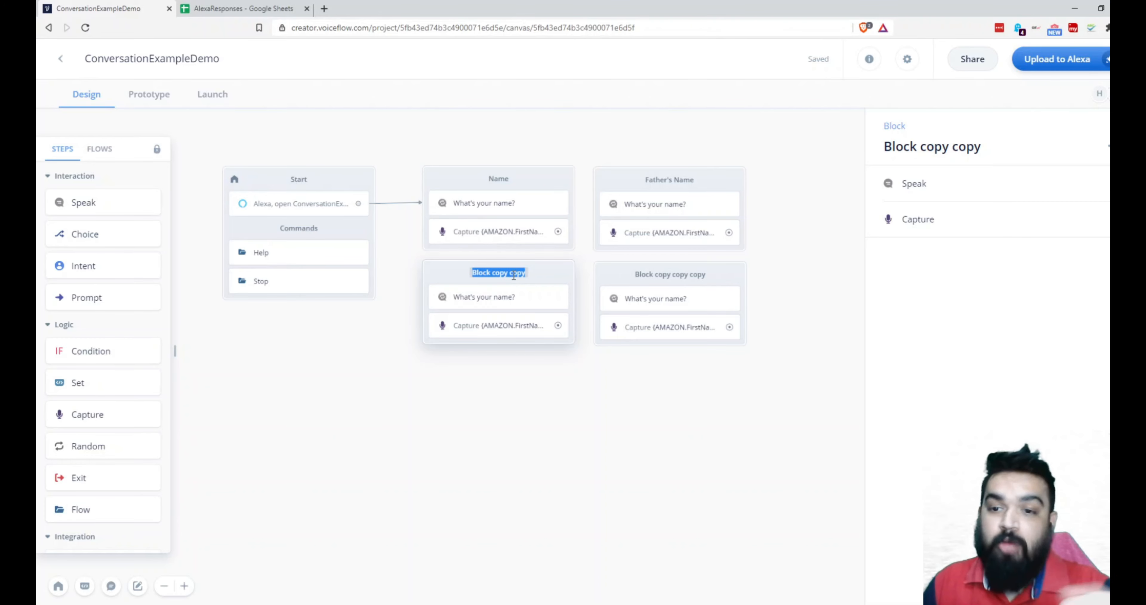
pyautogui.write('Color')
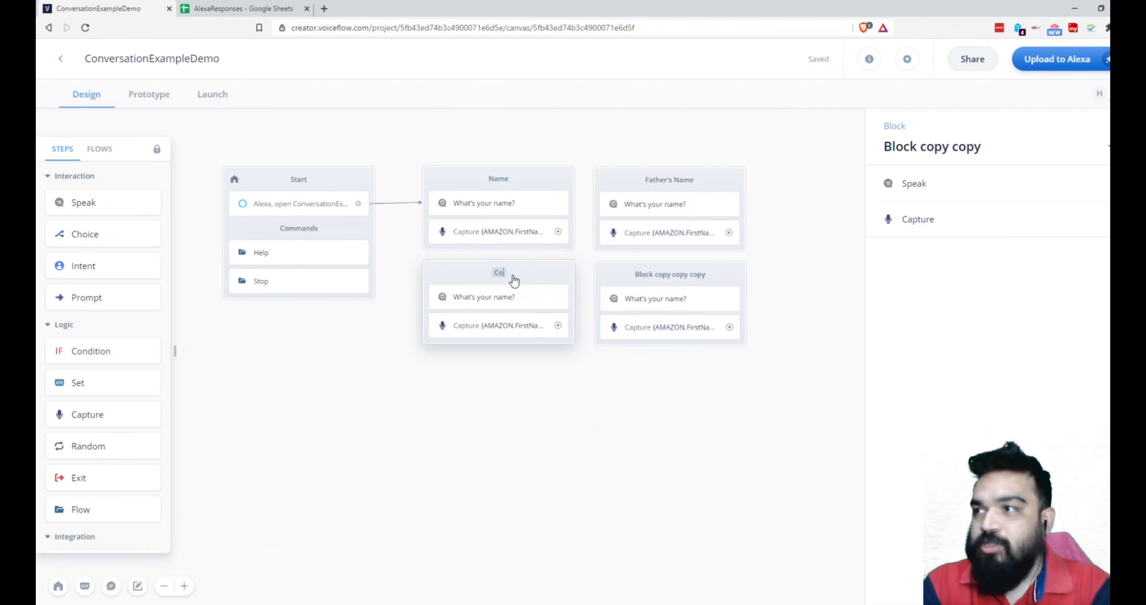
pyautogui.doubleClick(656, 273)
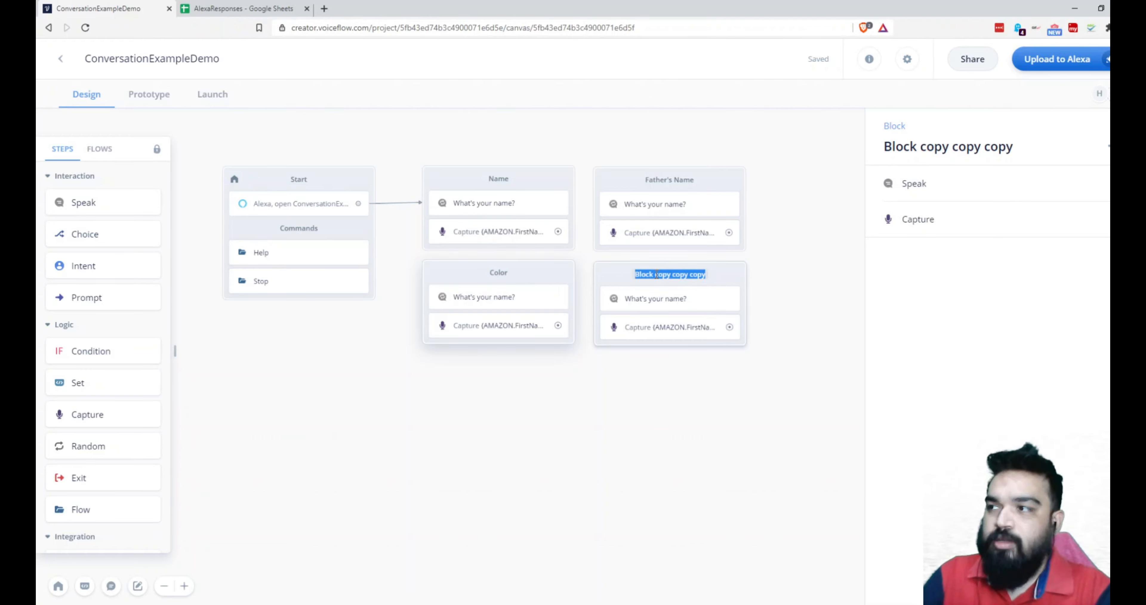
pyautogui.write('Country')
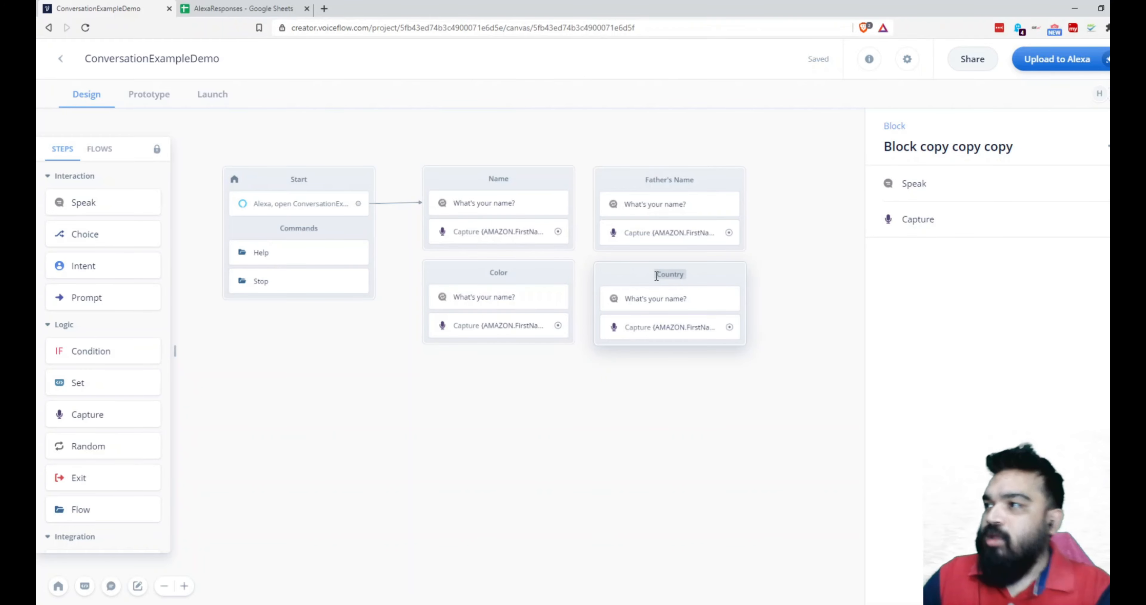
# Unrandomize the outputs of the Color block's Speak step and remove its second system line
pyautogui.click(520, 304)
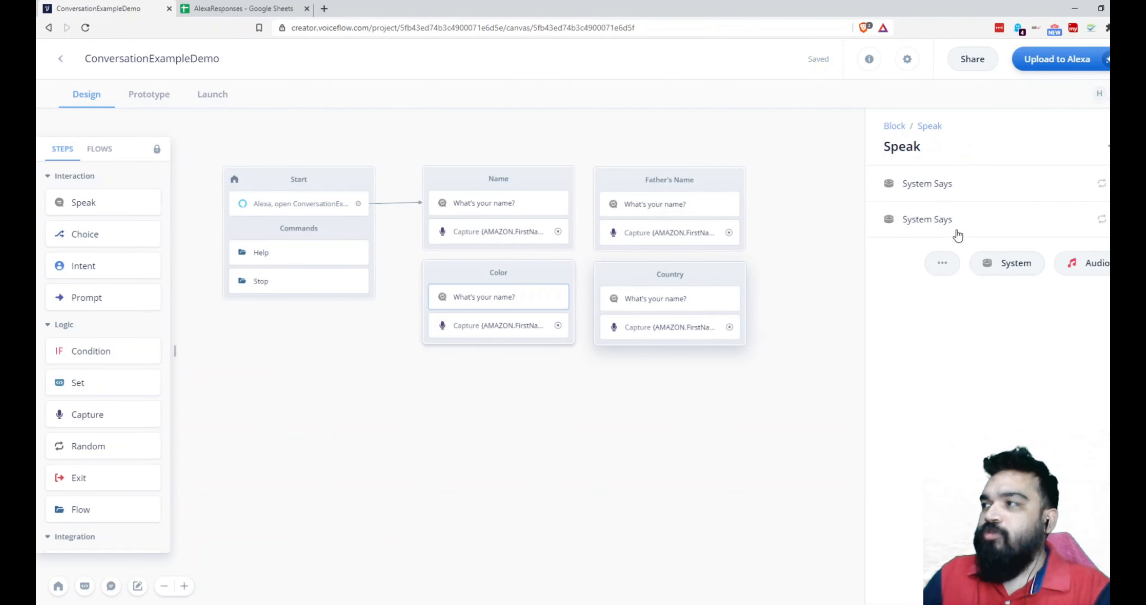
pyautogui.click(997, 192)
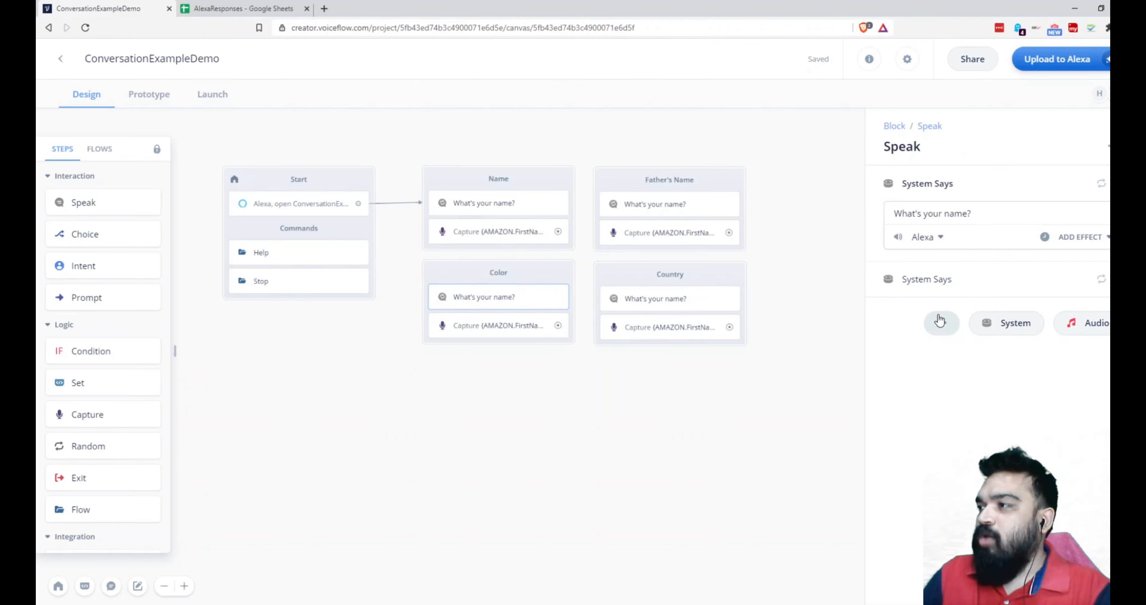
pyautogui.click(940, 320)
pyautogui.click(923, 294)
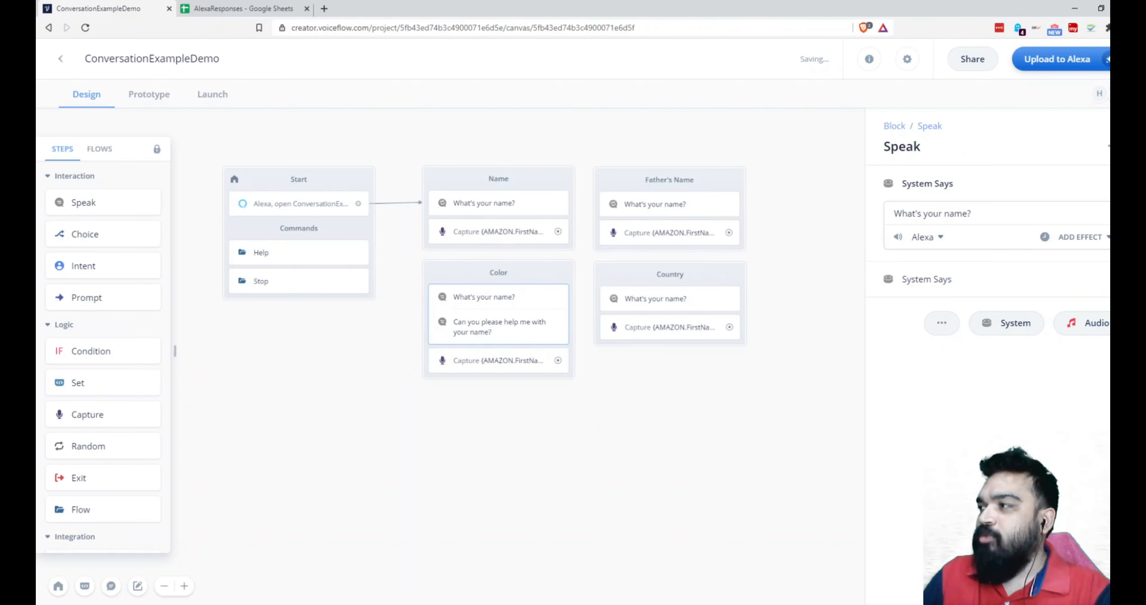
pyautogui.click(1106, 279)
pyautogui.click(1108, 279)
pyautogui.click(1099, 299)
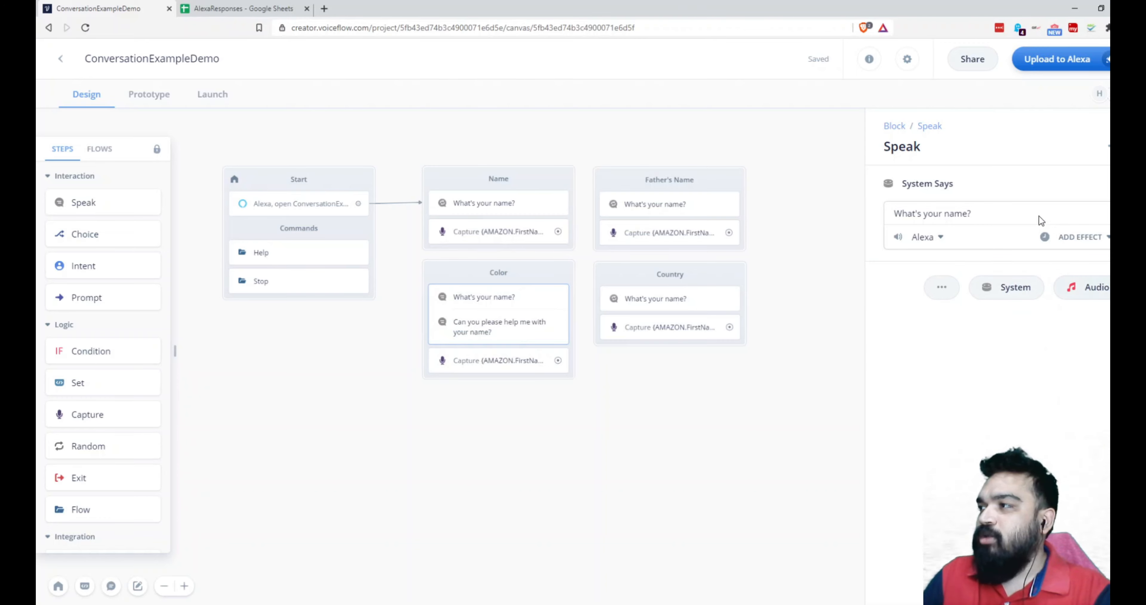
# Change the Color block's remaining system line to "What's your favorite color?"
pyautogui.click(945, 214)
pyautogui.hotkey('shift', 'End')
pyautogui.write('fa')
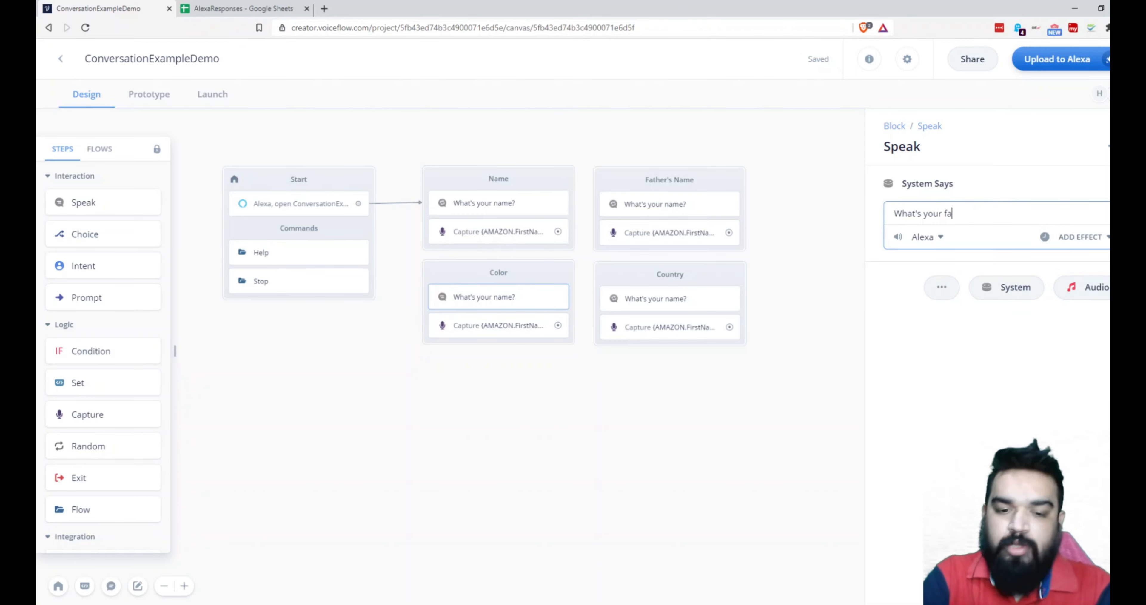
pyautogui.write('vorite color?')
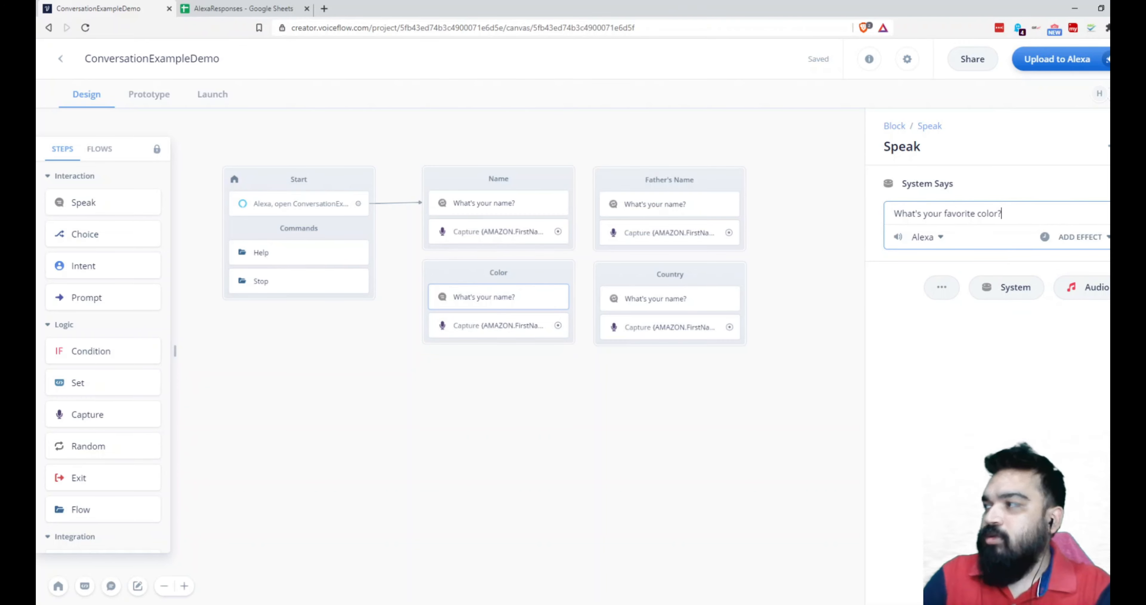
# Set the Color block's Capture step to input type Color and capture the input to a newly created variable user_color
pyautogui.click(512, 327)
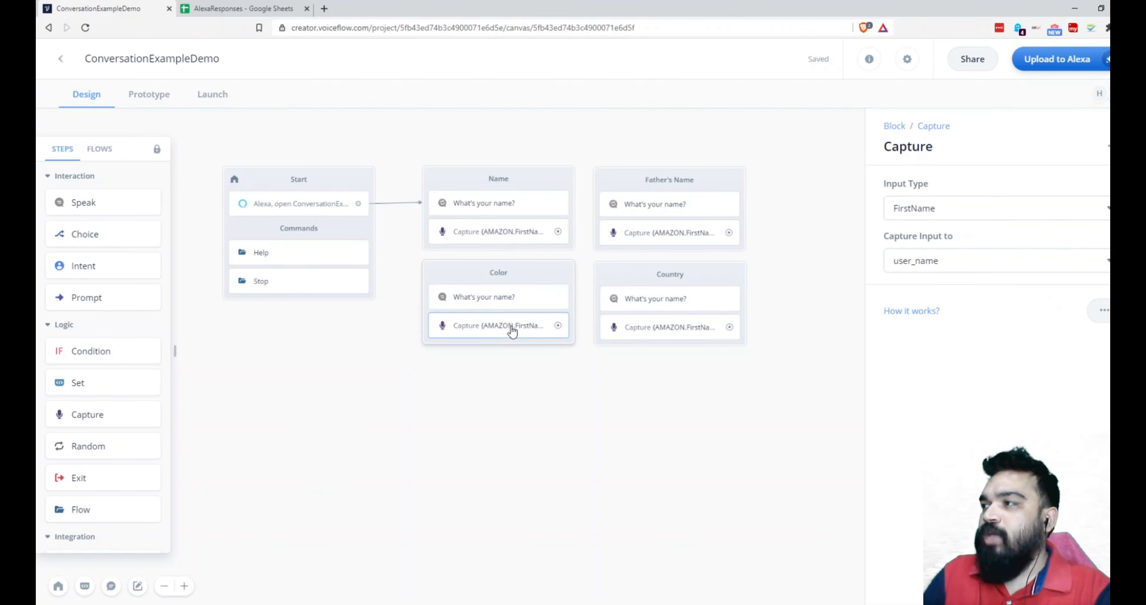
pyautogui.click(930, 212)
pyautogui.doubleClick(930, 211)
pyautogui.write('Col')
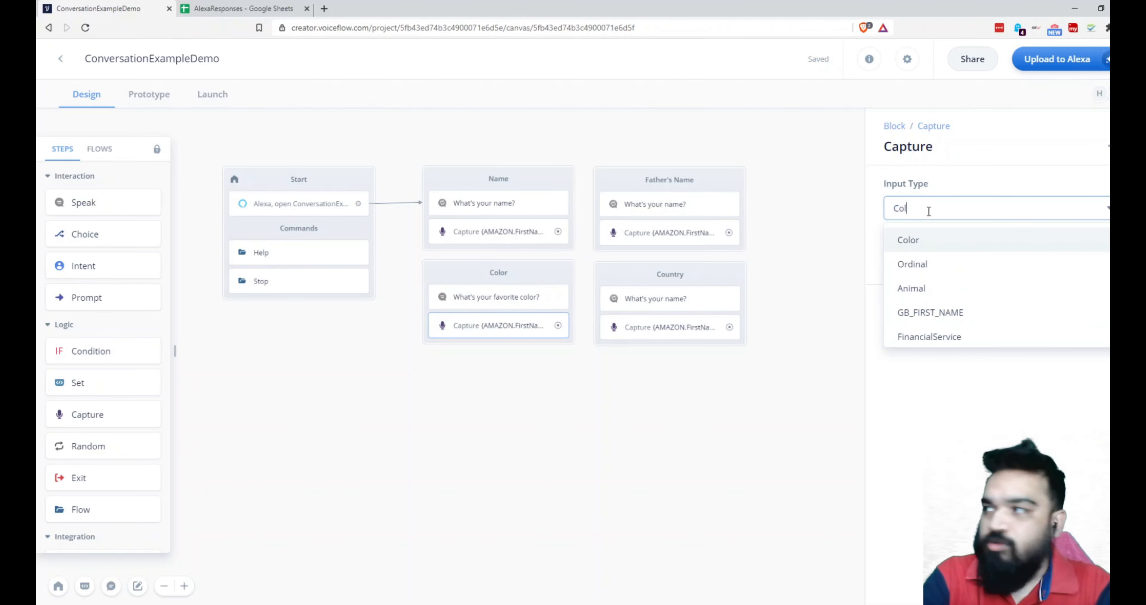
pyautogui.write('o')
pyautogui.click(917, 239)
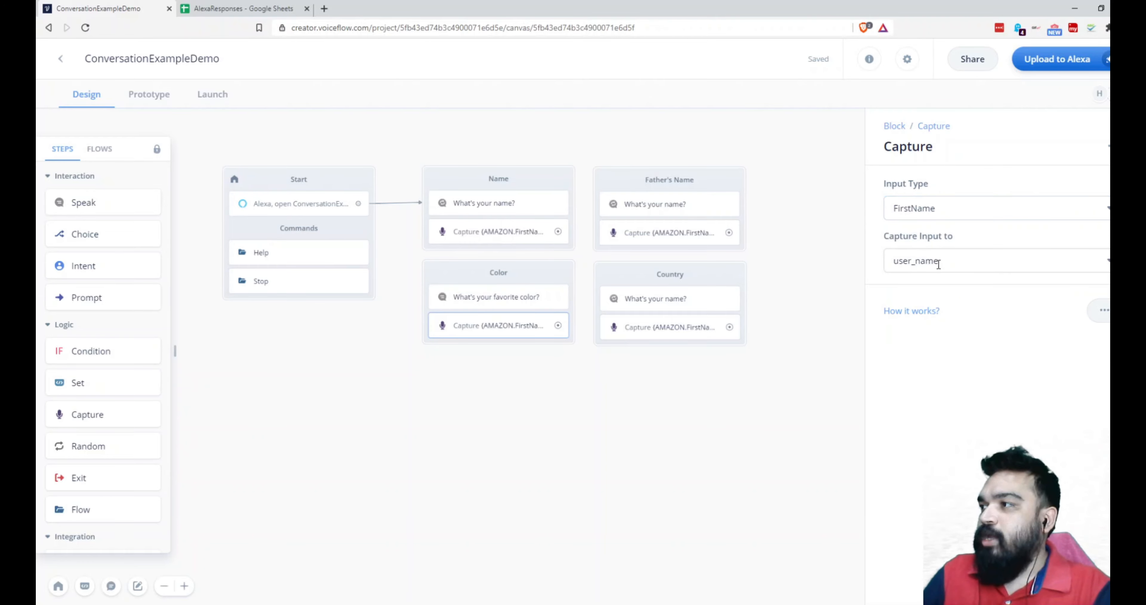
pyautogui.moveTo(912, 261); pyautogui.dragTo(1022, 257)
pyautogui.write('color')
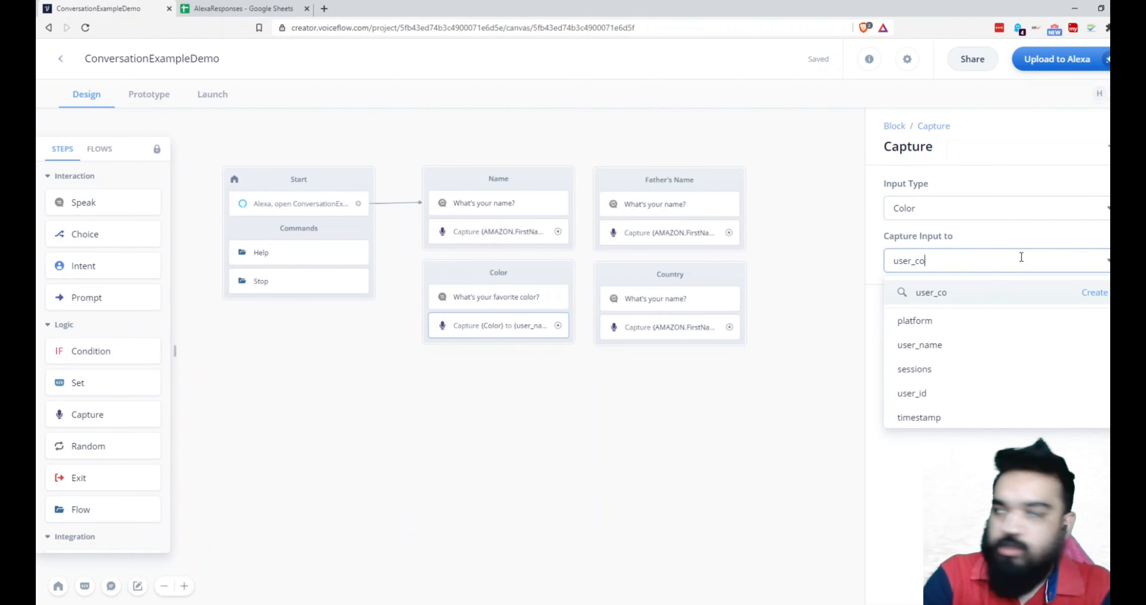
pyautogui.click(1101, 297)
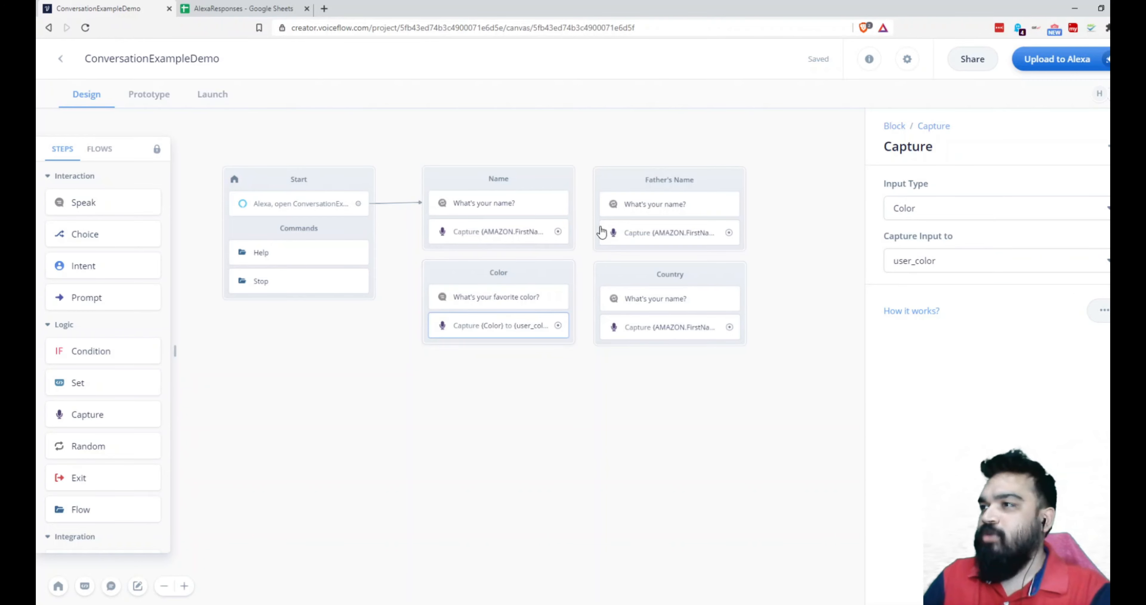
# Unrandomize the outputs of the Father's Name block's Speak step and remove its second system line
pyautogui.click(616, 204)
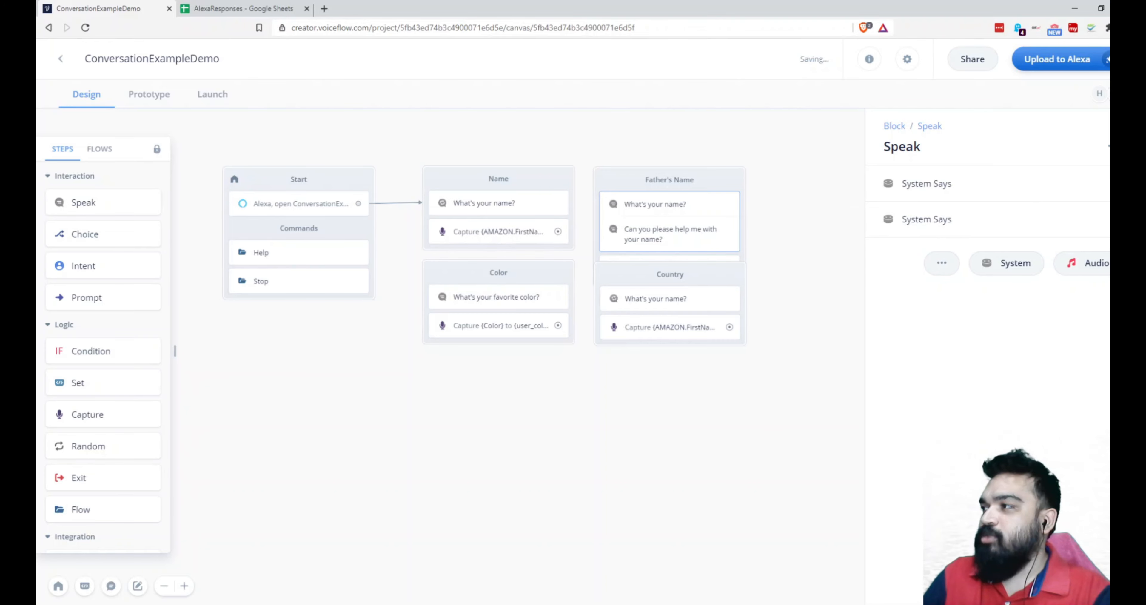
pyautogui.click(1079, 221)
pyautogui.rightClick(1079, 222)
pyautogui.click(1097, 237)
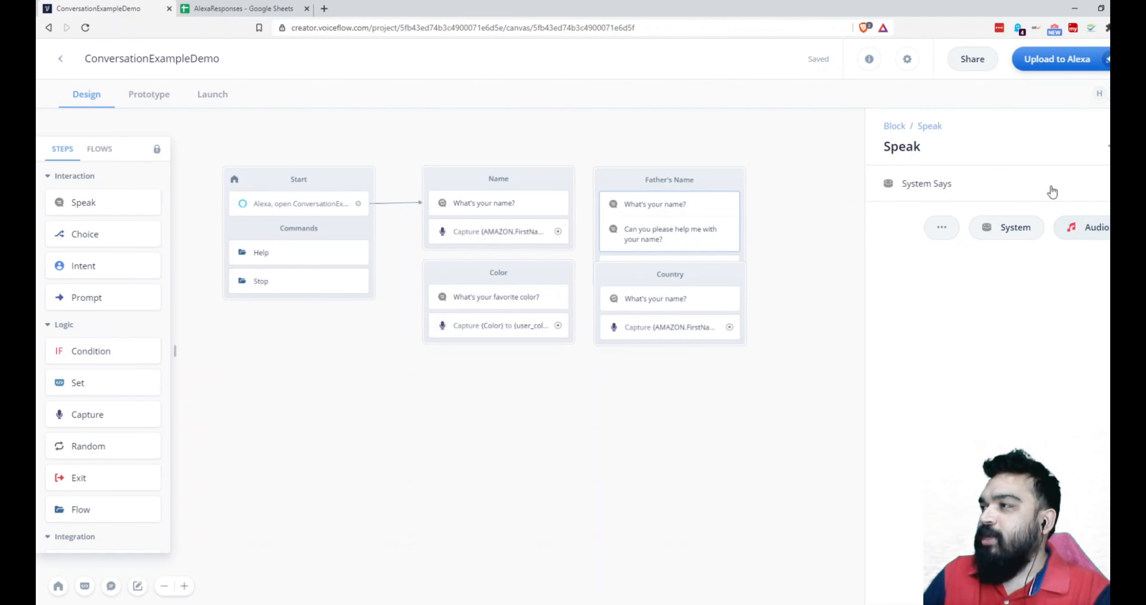
# Change the Father's Name block's remaining system line to "What's your father's name?"
pyautogui.click(991, 193)
pyautogui.moveTo(942, 214); pyautogui.dragTo(975, 213)
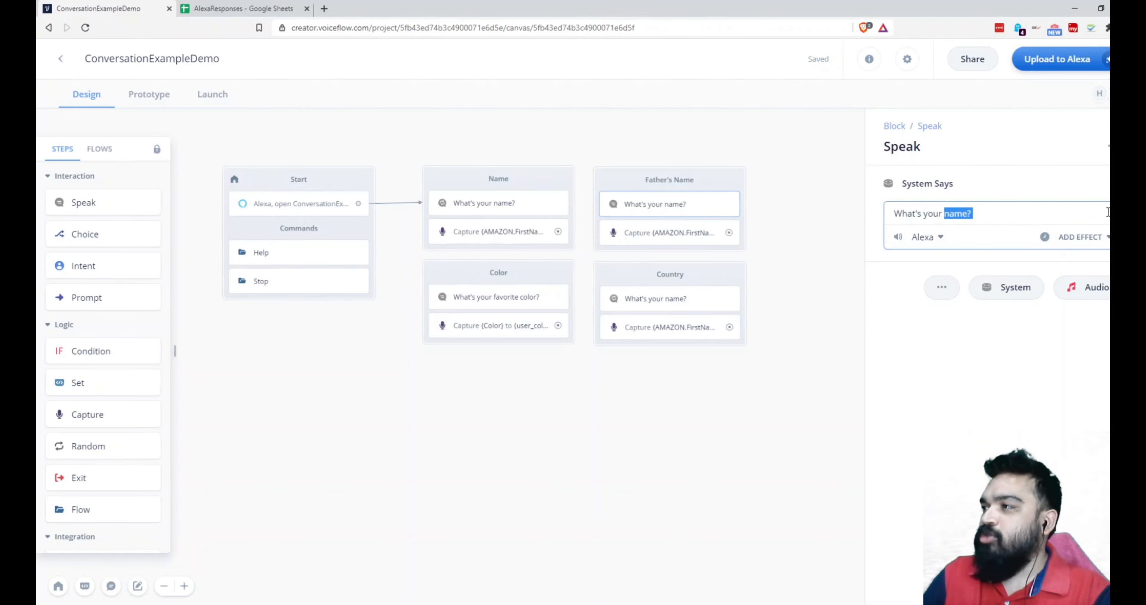
pyautogui.write("father's")
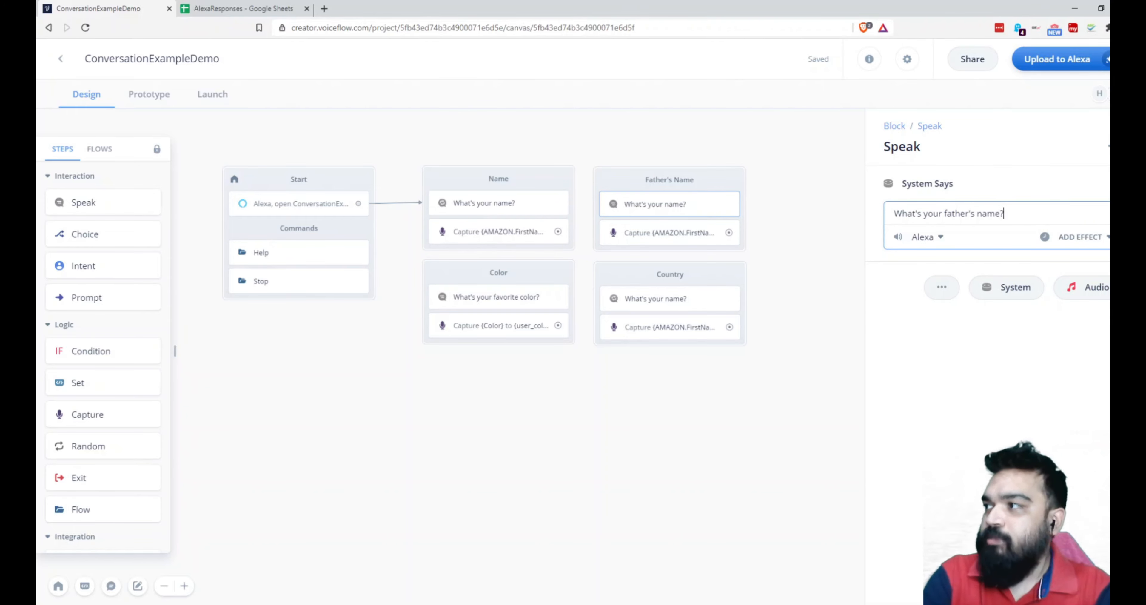
pyautogui.write(' name?')
pyautogui.click(704, 462)
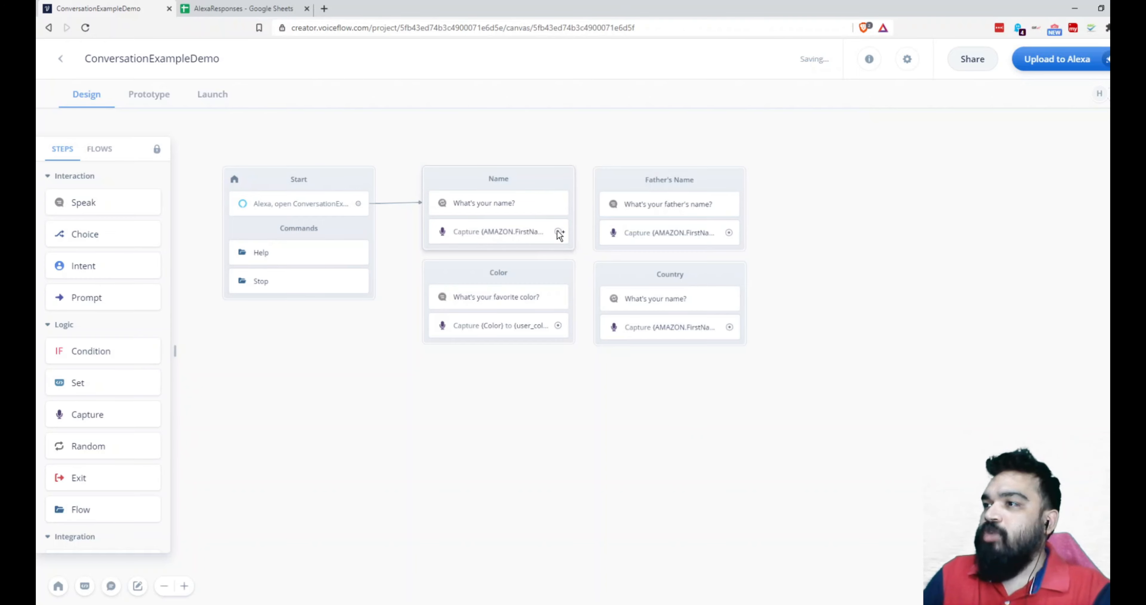
# Link the Capture steps in sequence from Name to Father's Name, Father's Name to Color, and Color to Country
pyautogui.moveTo(558, 232); pyautogui.dragTo(625, 181)
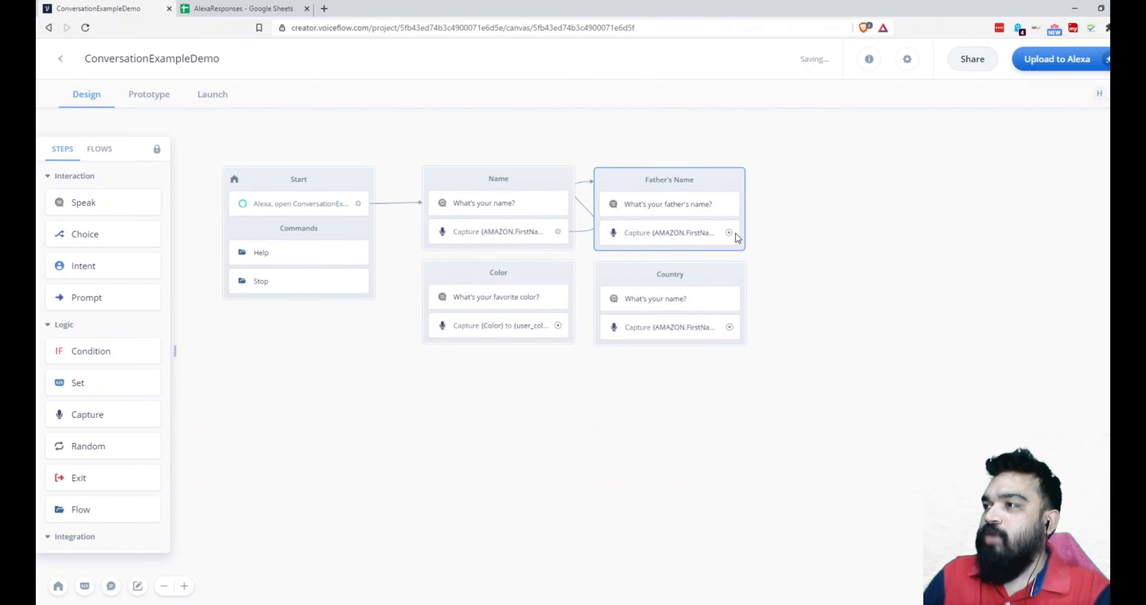
pyautogui.moveTo(729, 232); pyautogui.dragTo(438, 277)
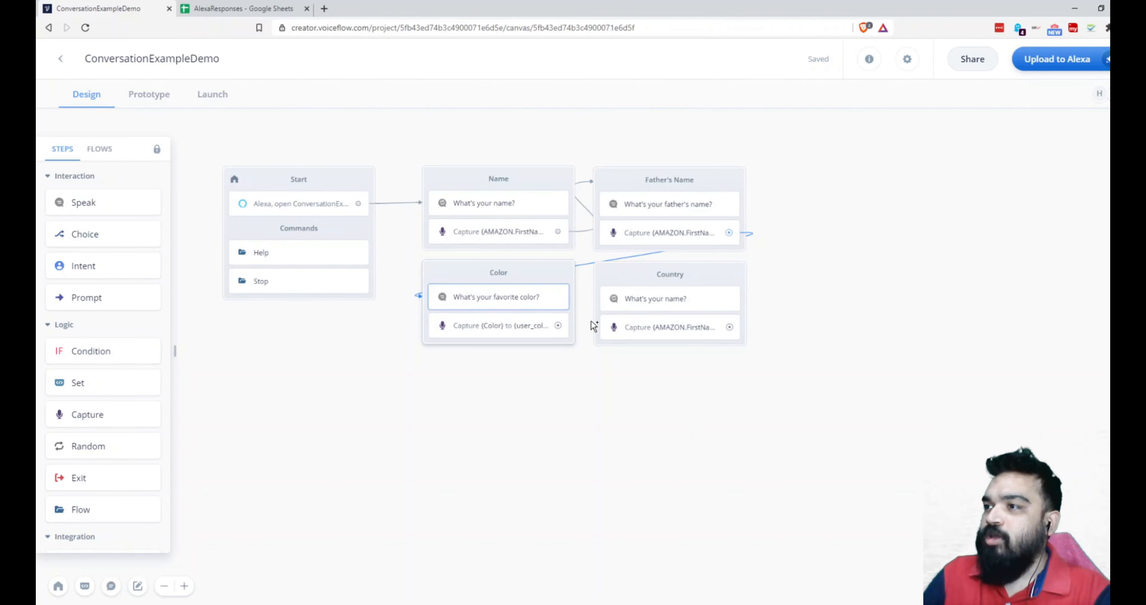
pyautogui.moveTo(558, 325); pyautogui.dragTo(612, 287)
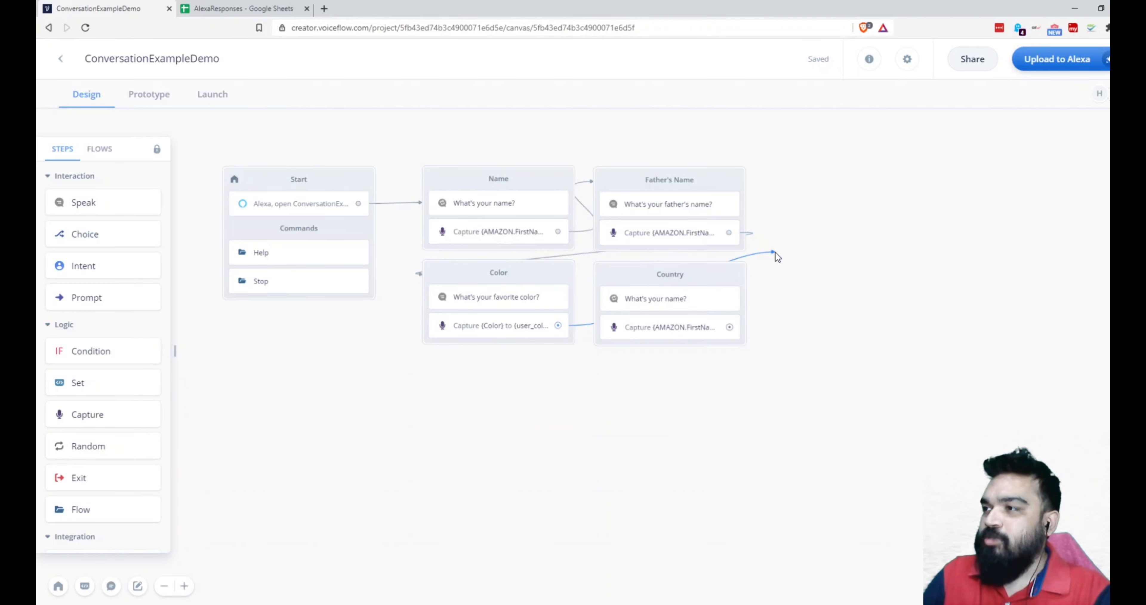
# Unrandomize the outputs of the Country block's Speak step and remove its second system line
pyautogui.click(675, 298)
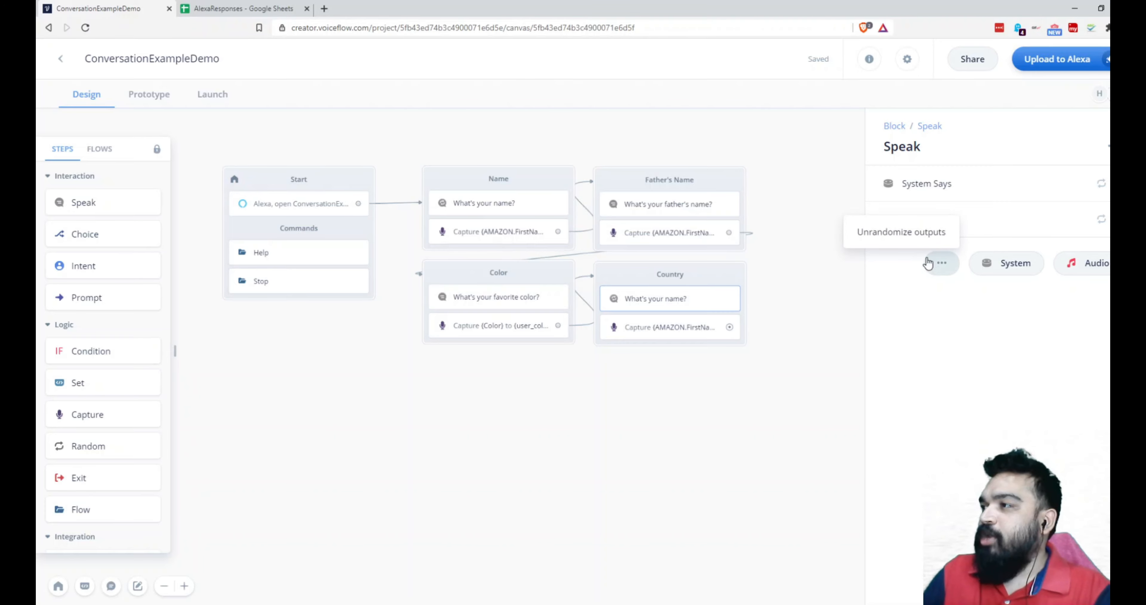
pyautogui.click(1079, 225)
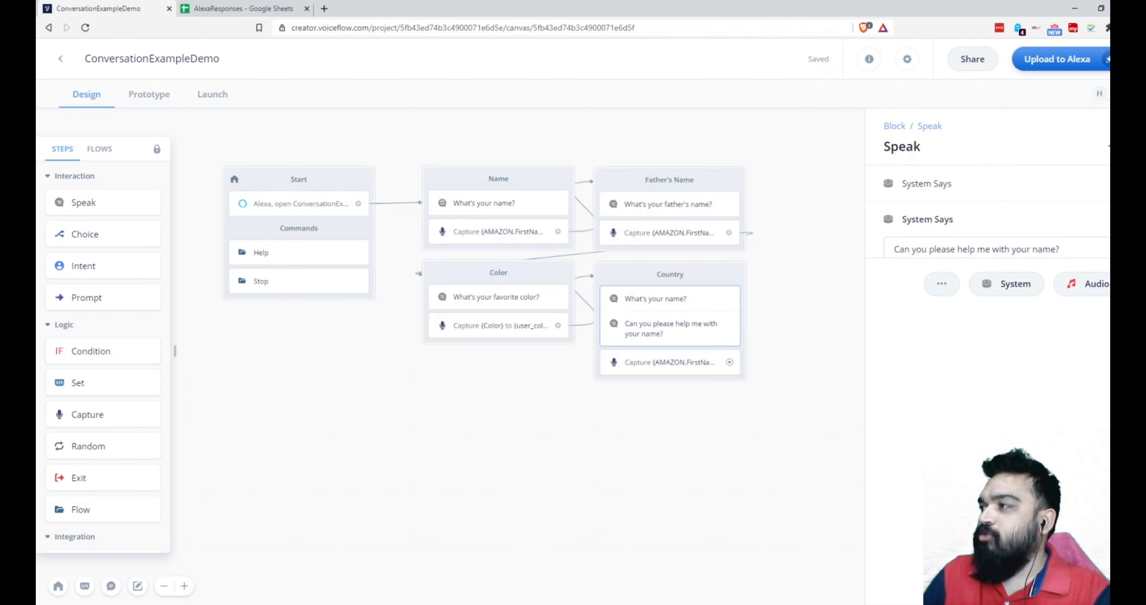
pyautogui.rightClick(1080, 223)
pyautogui.click(1097, 238)
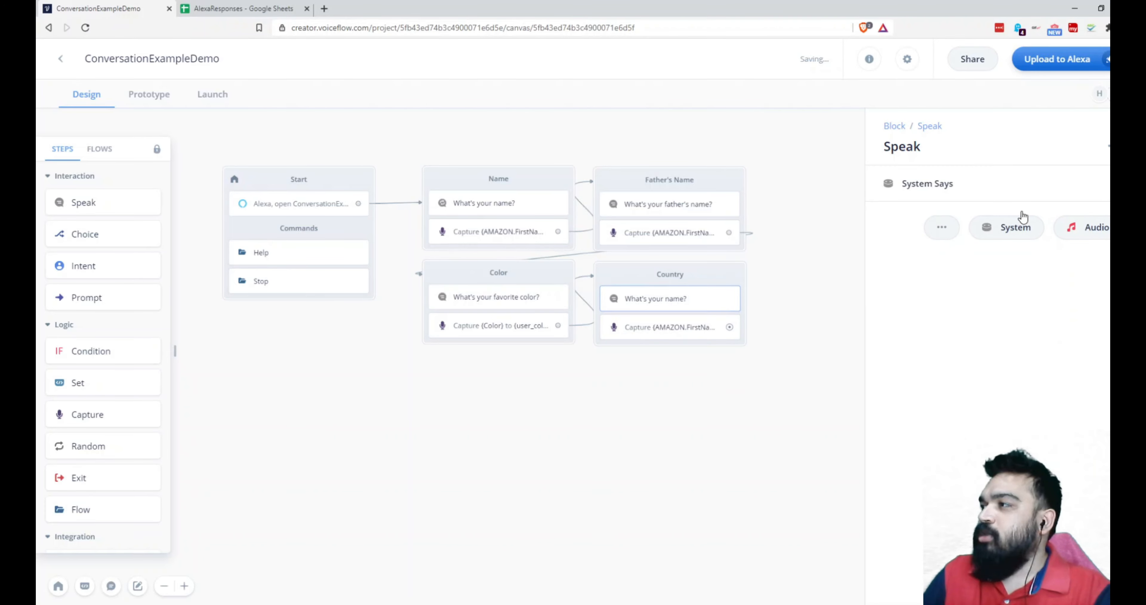
# Change the Country block's remaining system line to "Which country are you from?"
pyautogui.click(932, 192)
pyautogui.doubleClick(947, 214)
pyautogui.hotkey('ctrl', 'a')
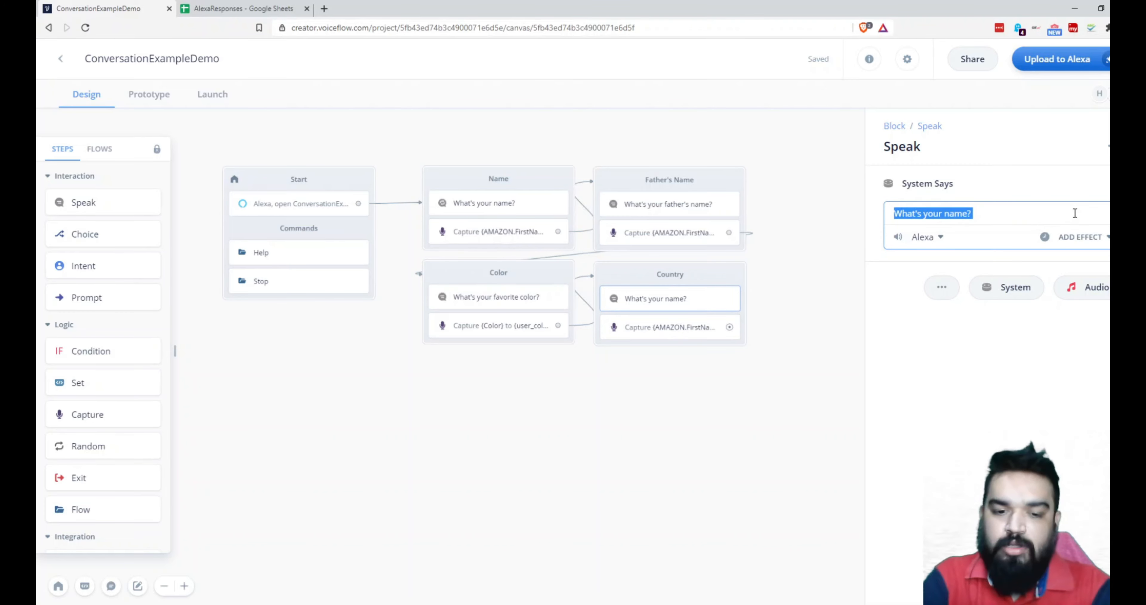
pyautogui.write('Which country are')
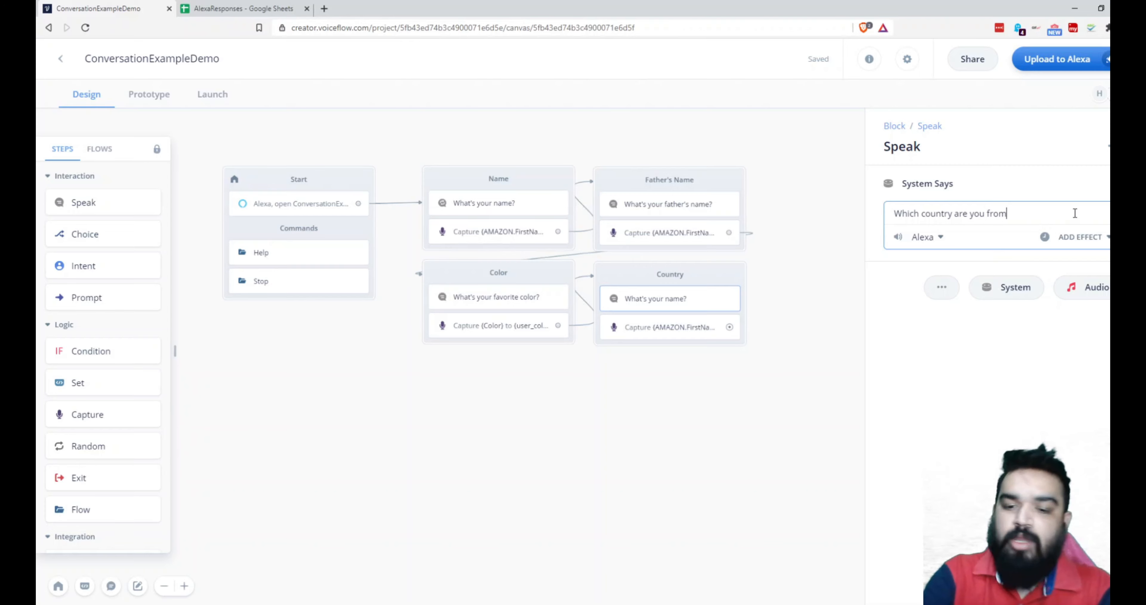
# Set the Country block's Capture step to store input type Country in a new user_country variable
pyautogui.click(635, 332)
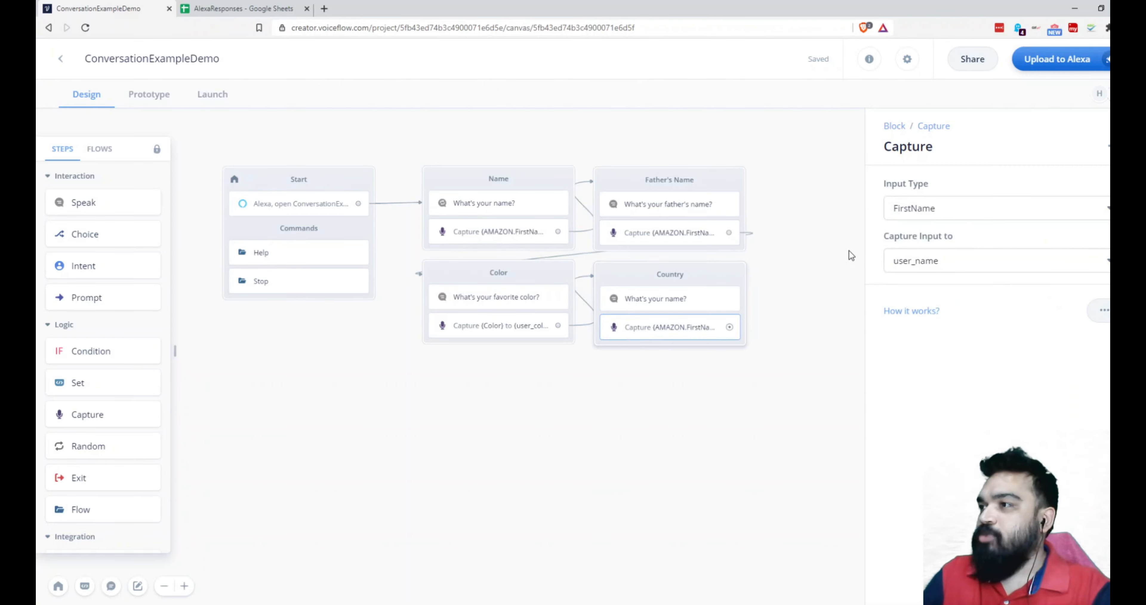
pyautogui.click(911, 258)
pyautogui.moveTo(915, 260); pyautogui.dragTo(967, 260)
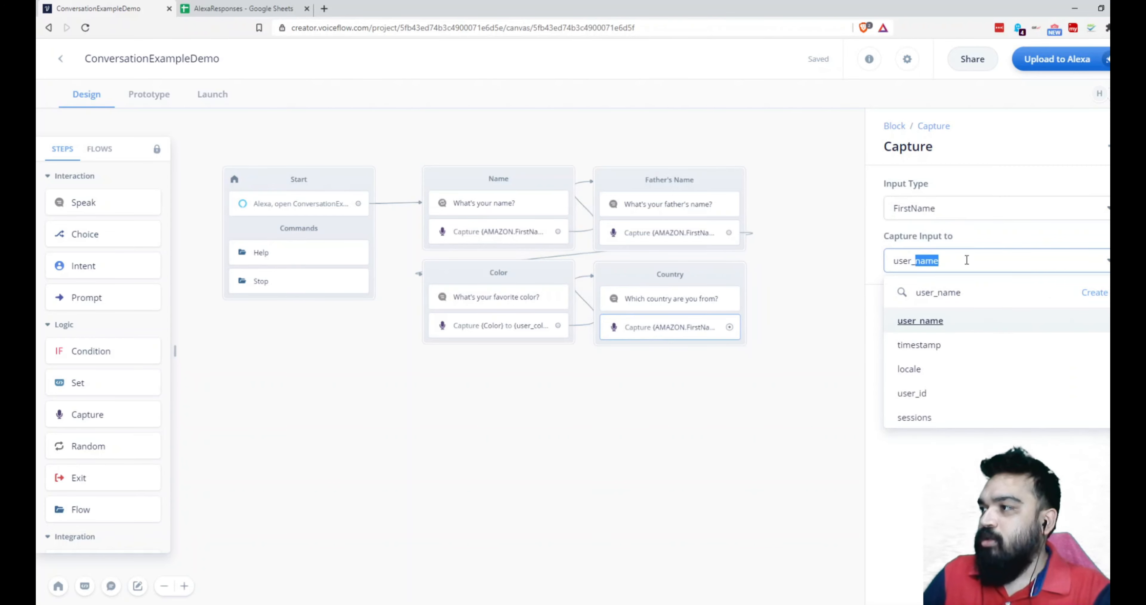
pyautogui.write('country')
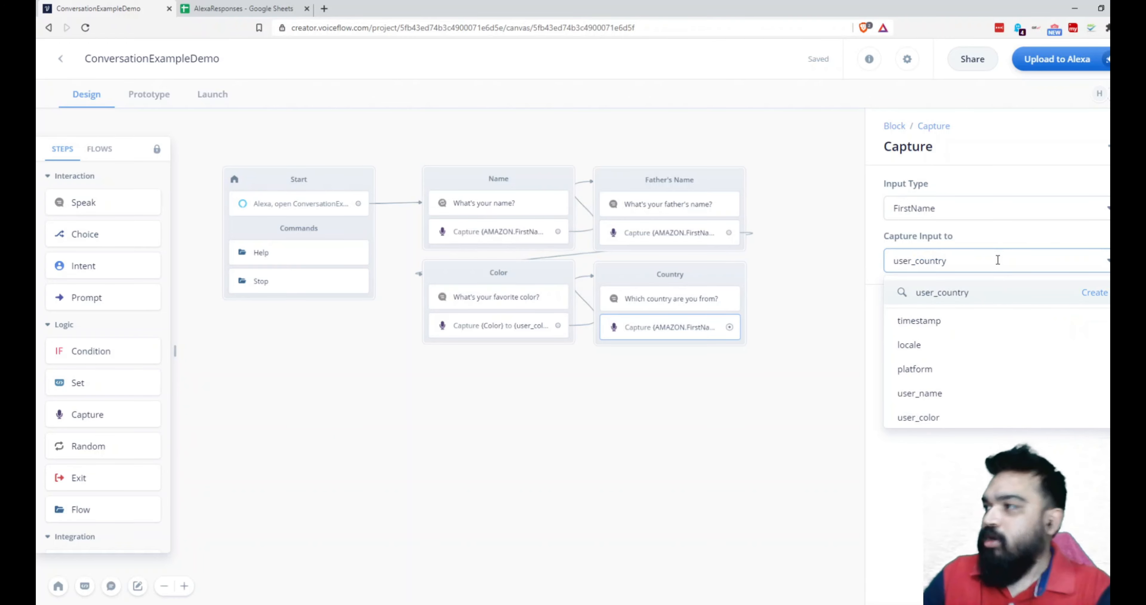
pyautogui.click(1104, 301)
pyautogui.click(991, 208)
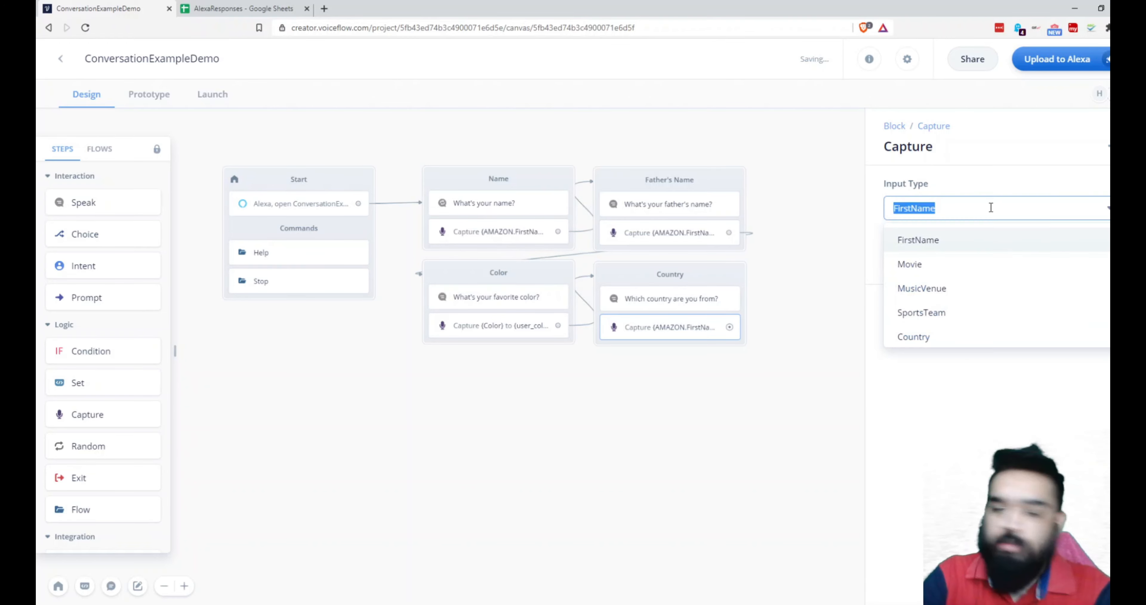
pyautogui.write('Countr')
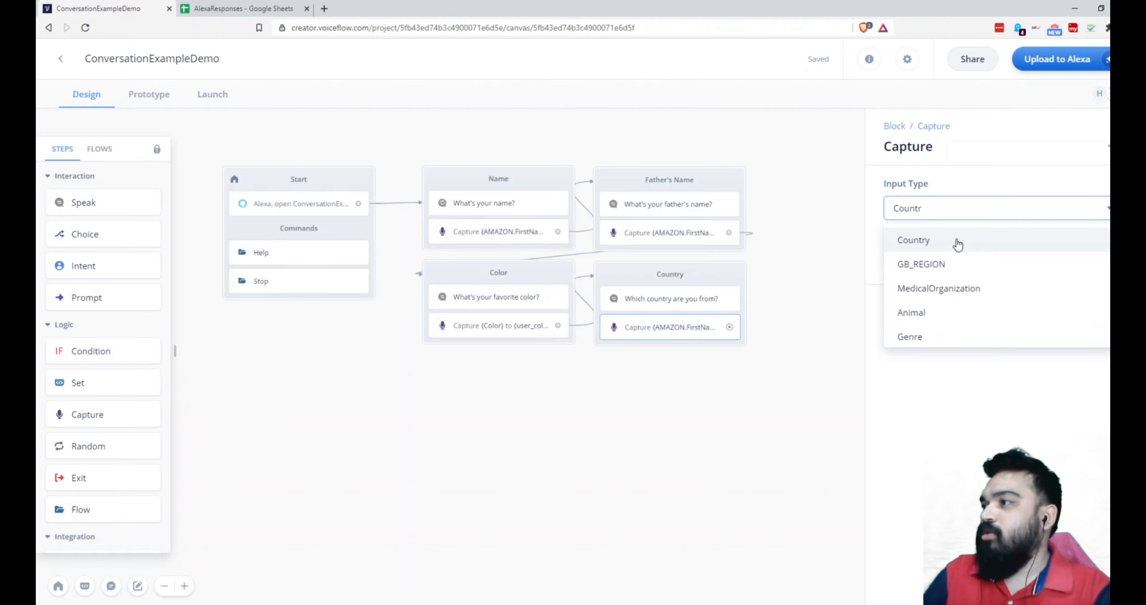
pyautogui.click(958, 242)
# Make the Father's Name block's Capture step store its input in a new user_father_name variable
pyautogui.click(642, 233)
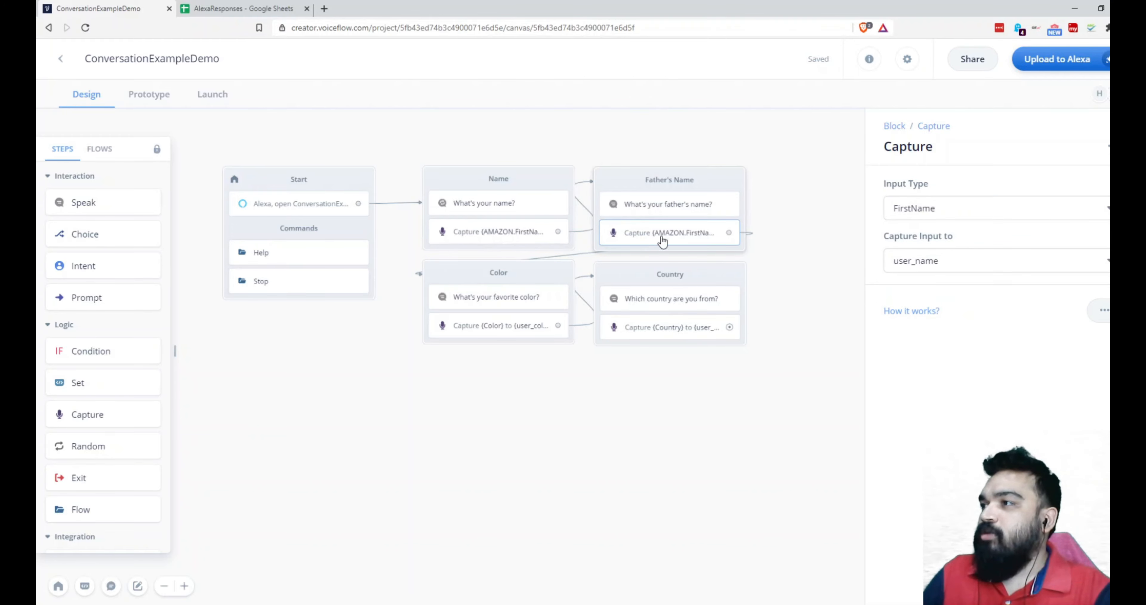
pyautogui.click(918, 261)
pyautogui.write('father_name')
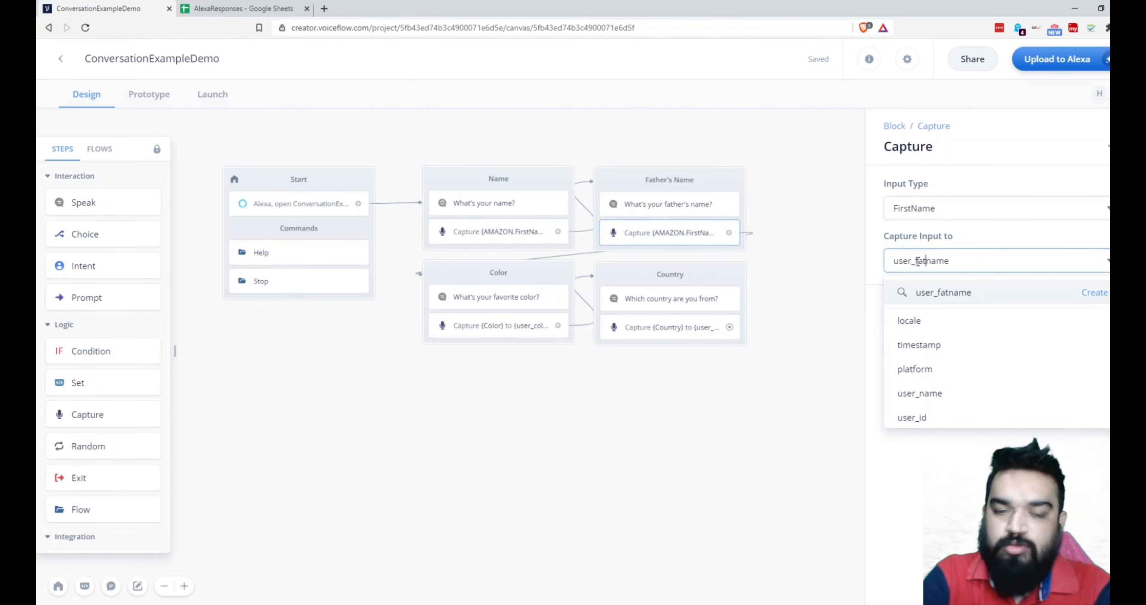
pyautogui.click(1095, 293)
pyautogui.click(804, 387)
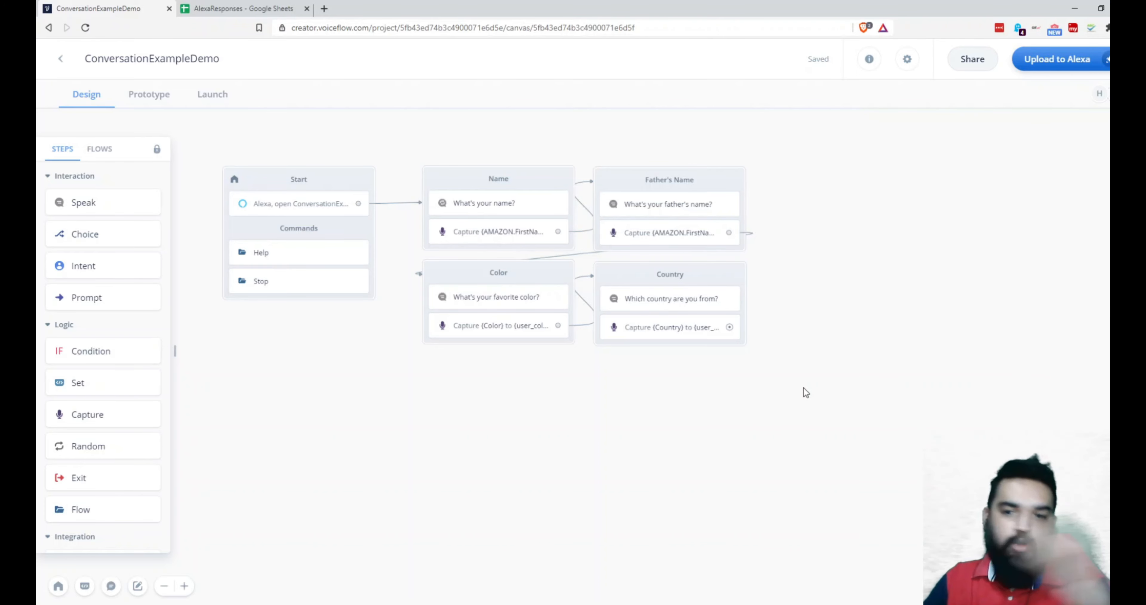
# Add a Google Sheets step below the question blocks and set it to Create Data as the already connected user
pyautogui.scroll(-1, 804, 387)
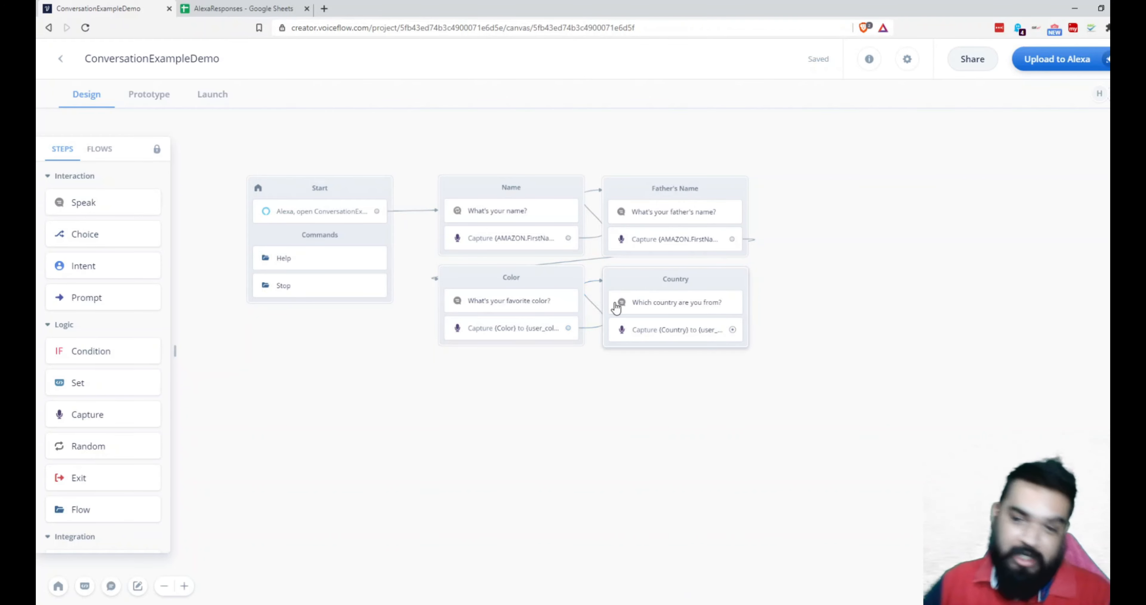
pyautogui.scroll(-6, 126, 433)
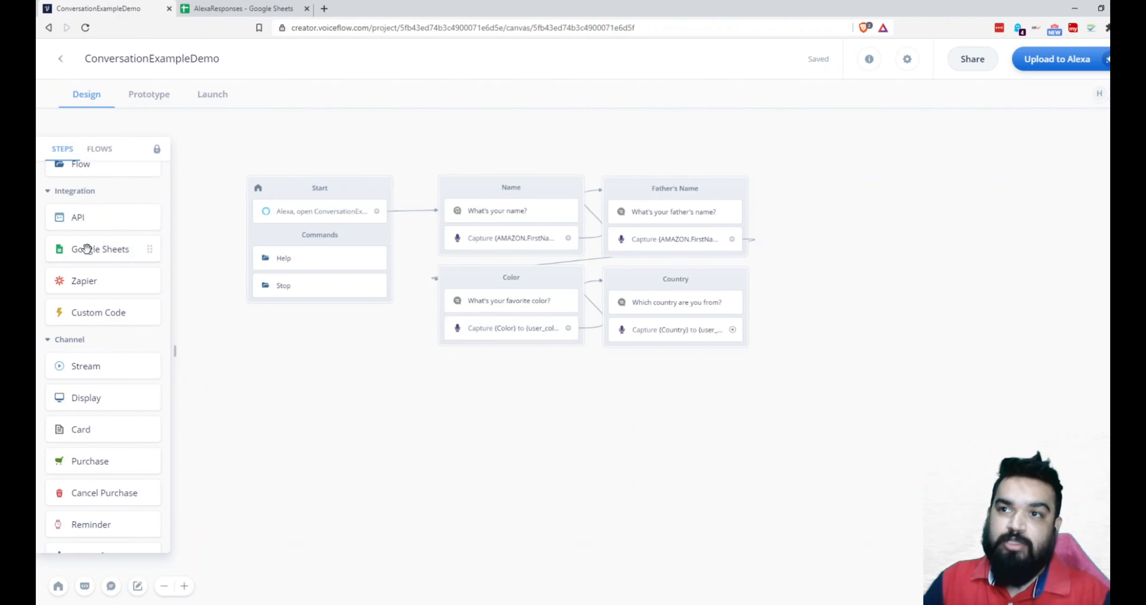
pyautogui.moveTo(87, 251); pyautogui.dragTo(569, 391)
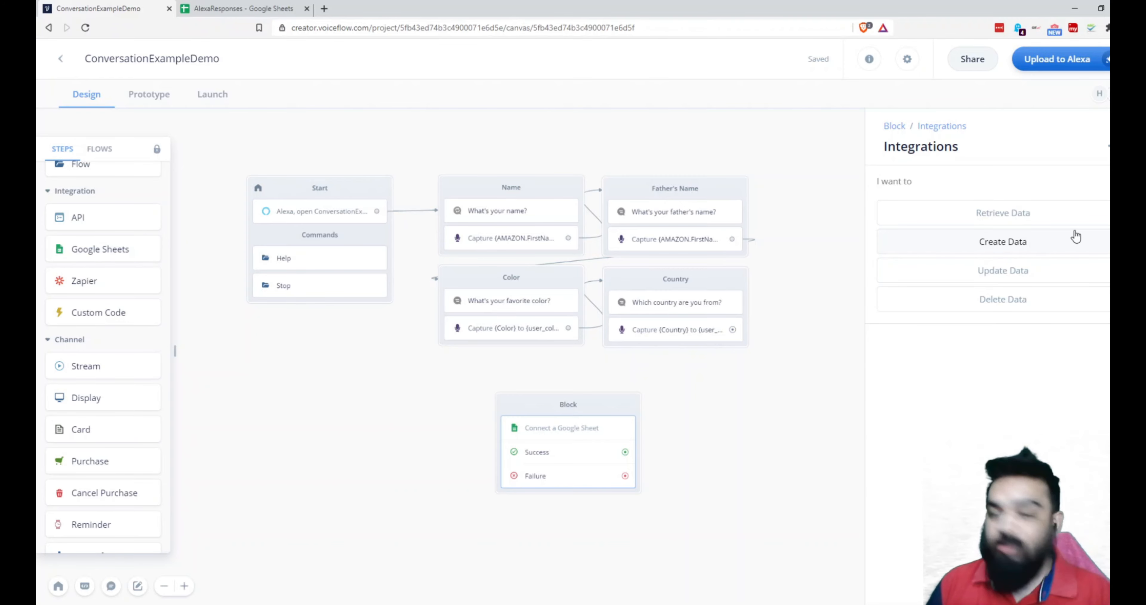
pyautogui.click(1064, 242)
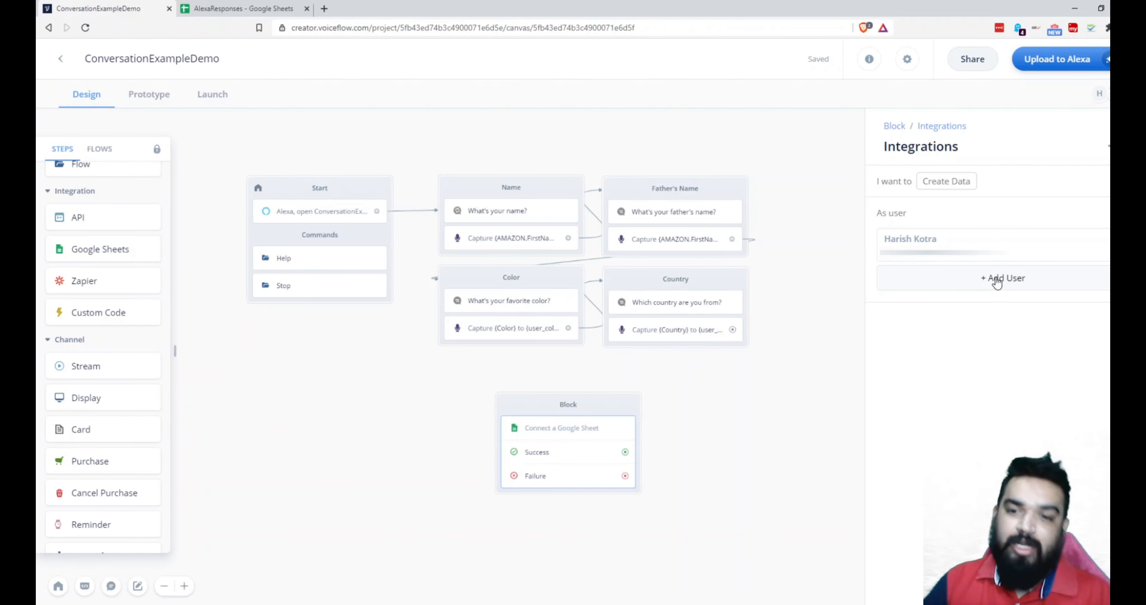
pyautogui.click(991, 239)
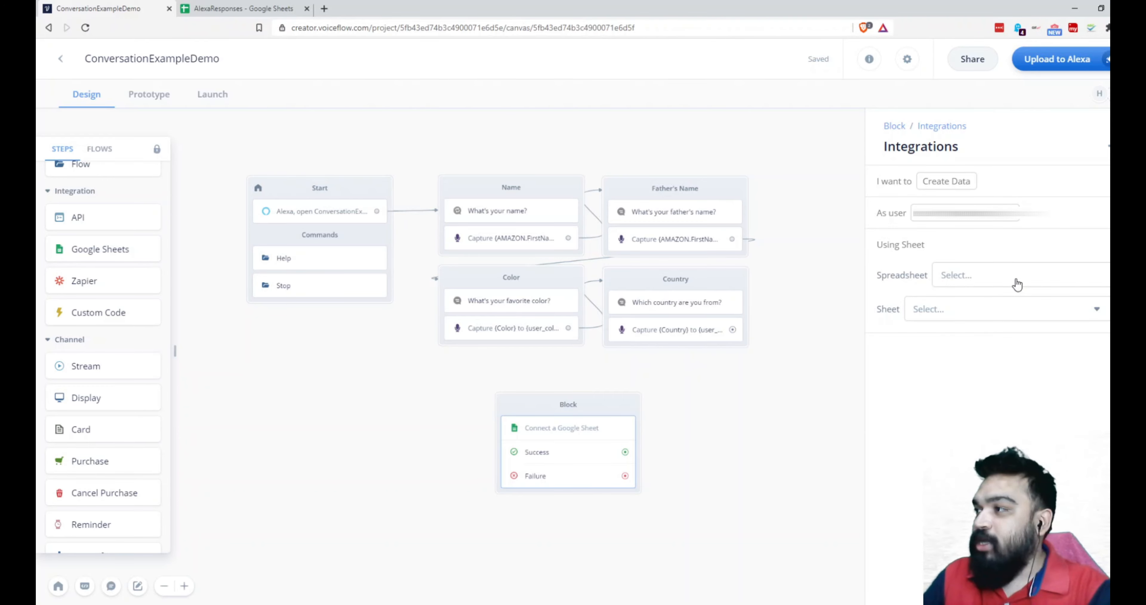
# Choose the AlexaResponses spreadsheet and its Sheet1 as the target of the Google Sheets step
pyautogui.click(1020, 280)
pyautogui.write('A')
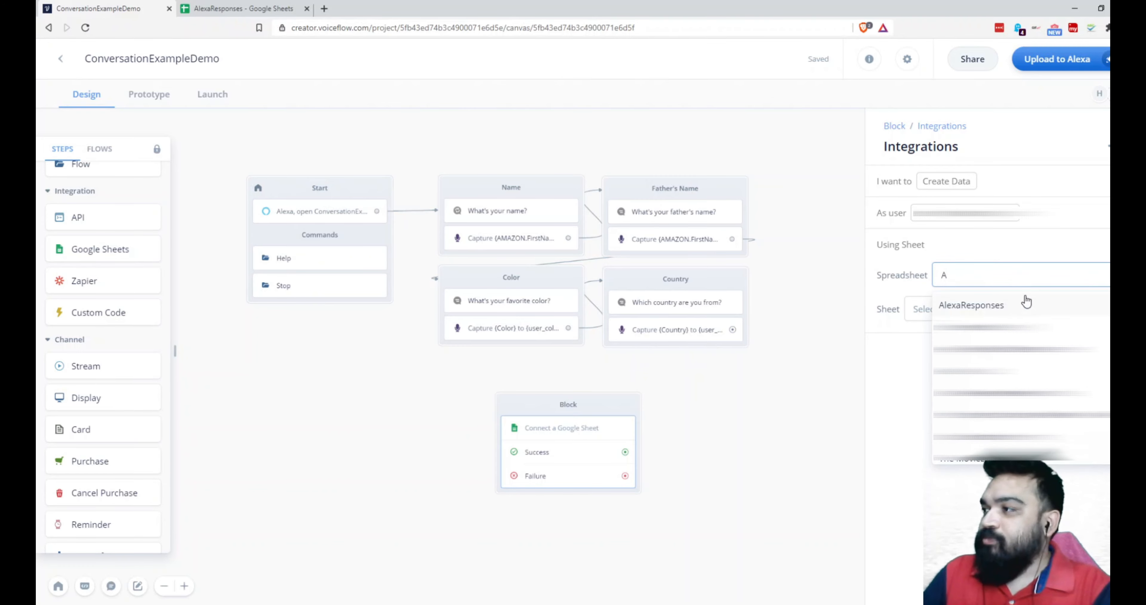
pyautogui.click(1025, 300)
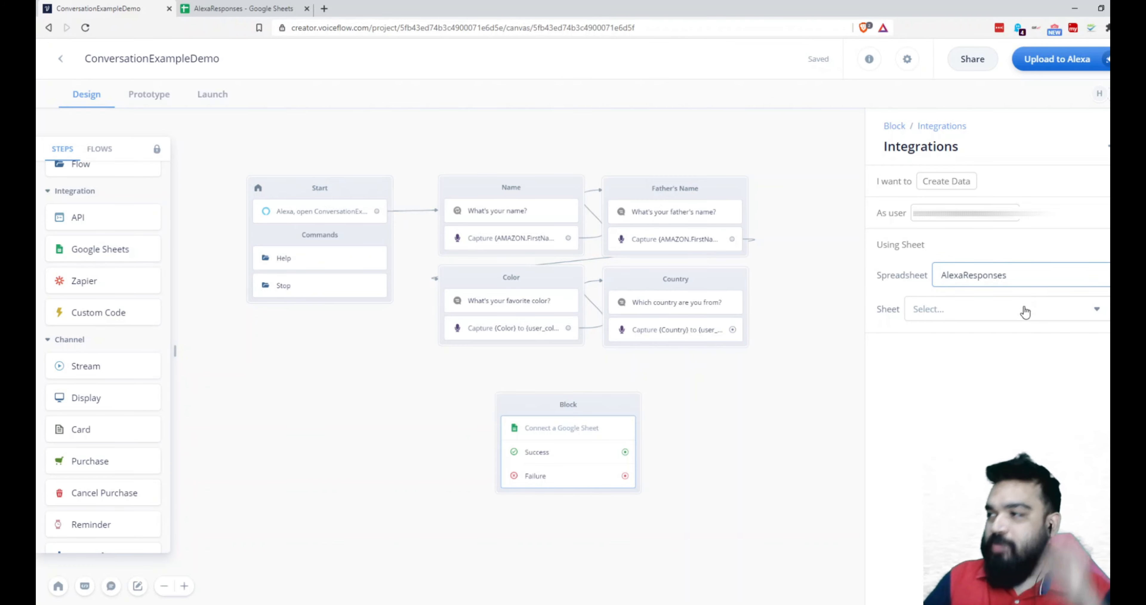
pyautogui.click(1023, 310)
pyautogui.click(993, 346)
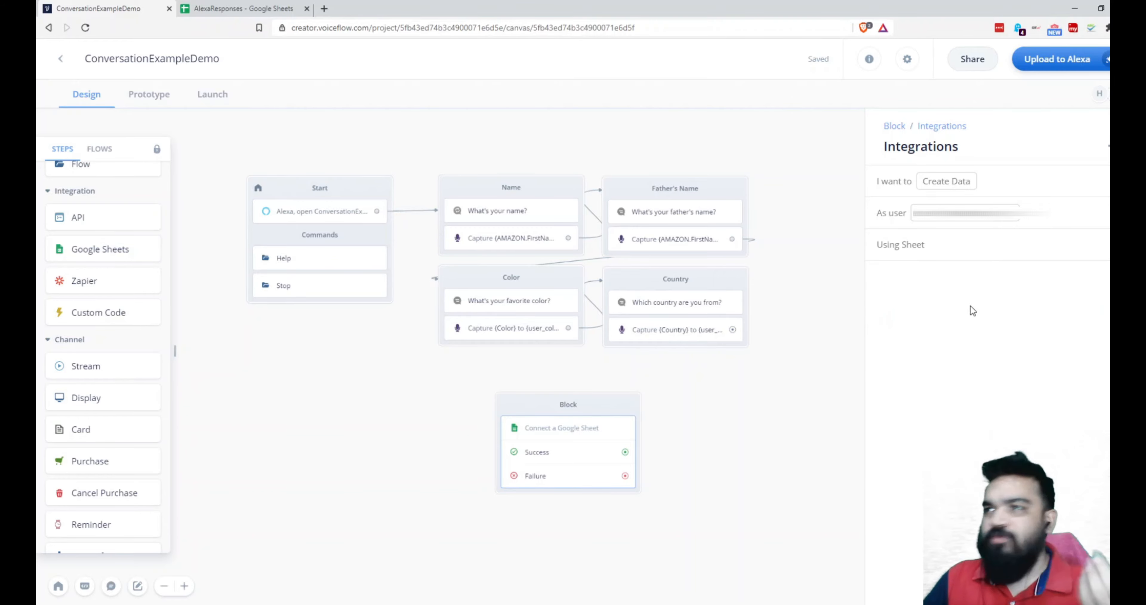
# Compare the columns with the AlexaResponses header row and assign {user_name} to the Name column
pyautogui.click(244, 9)
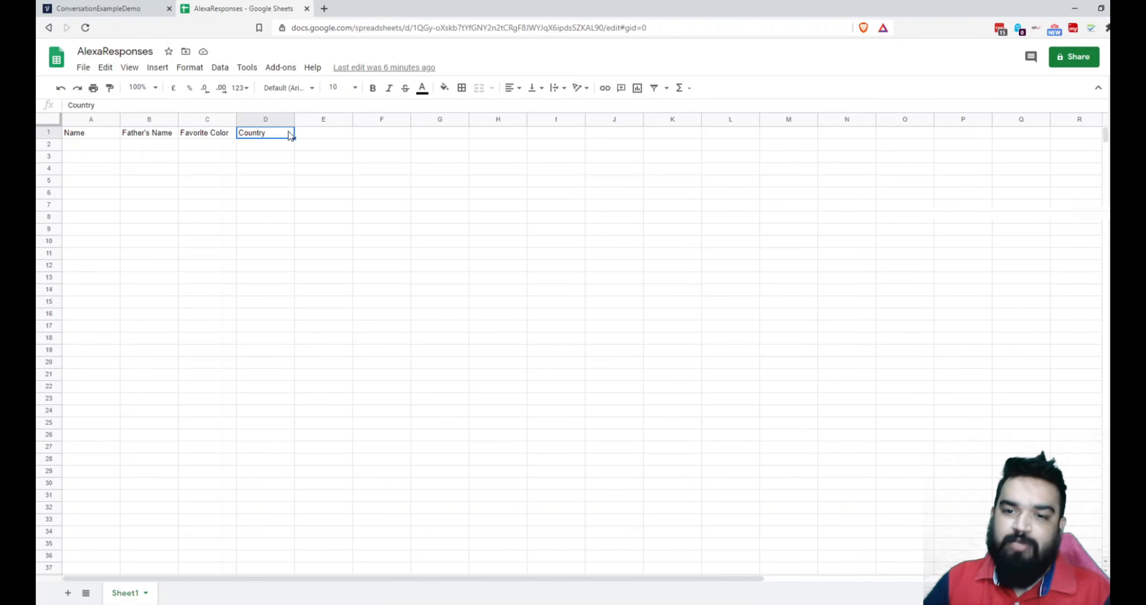
pyautogui.click(107, 8)
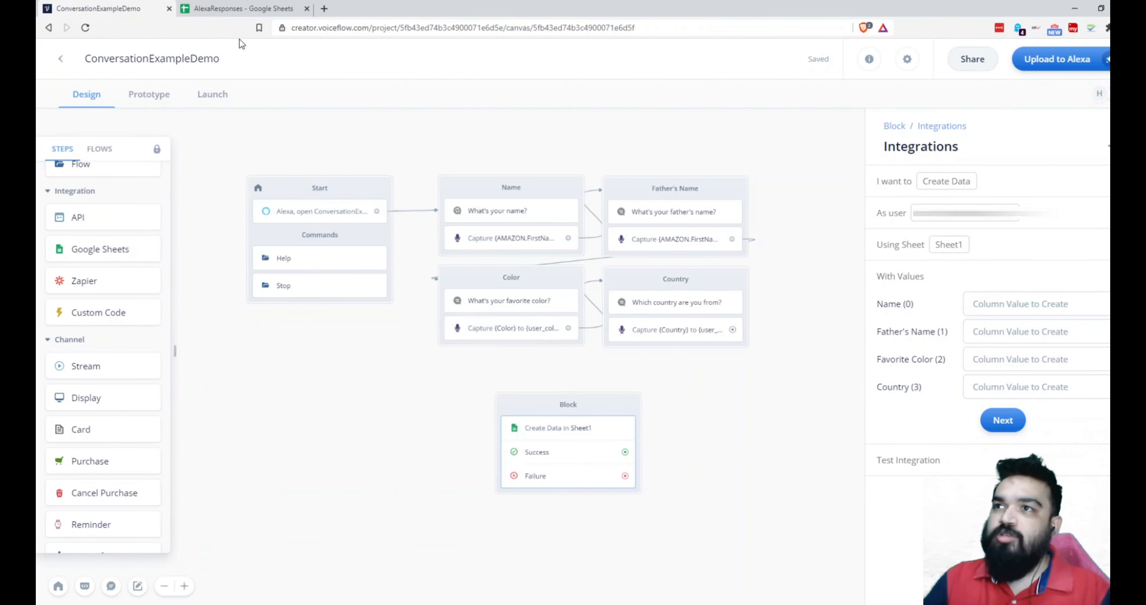
pyautogui.click(241, 9)
pyautogui.click(107, 8)
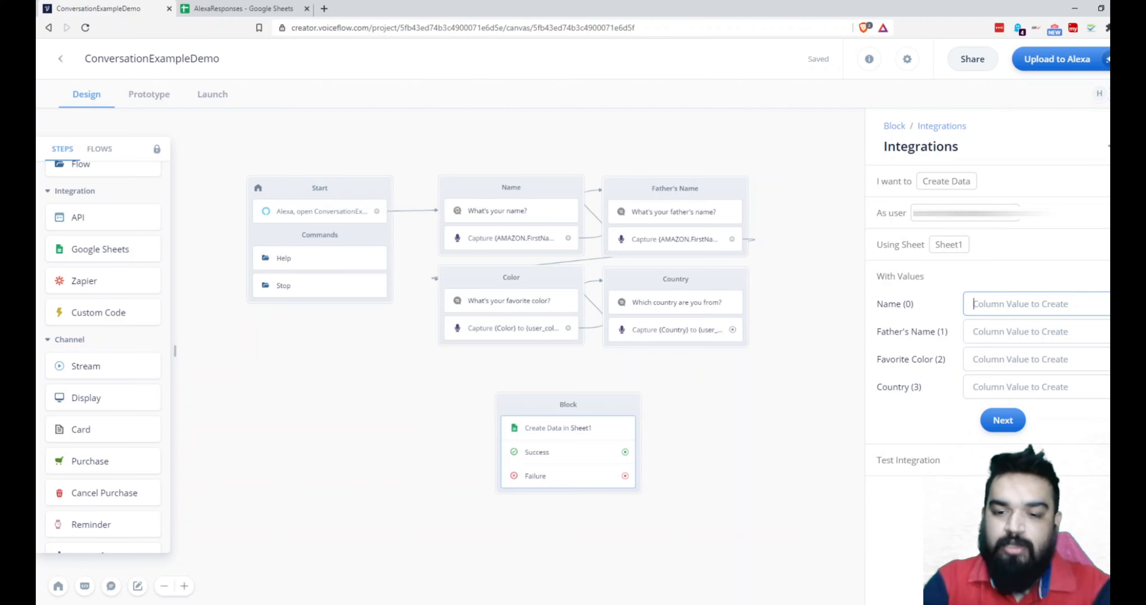
pyautogui.write('{user')
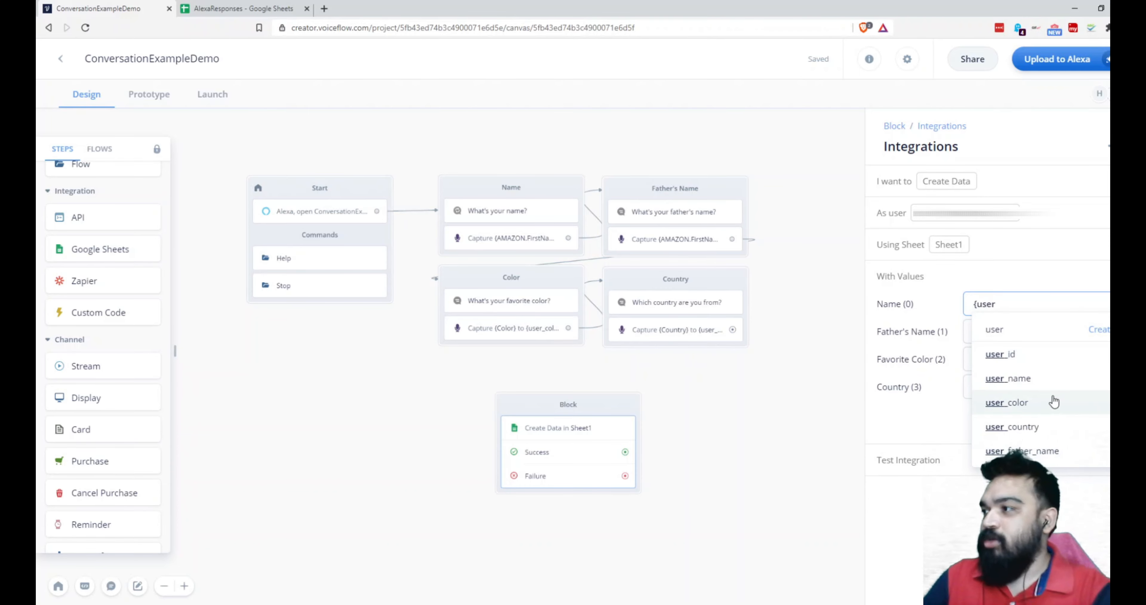
pyautogui.click(1052, 379)
# Assign the {user_father_name} variable to the Father's Name column of the Google Sheets step
pyautogui.click(1053, 334)
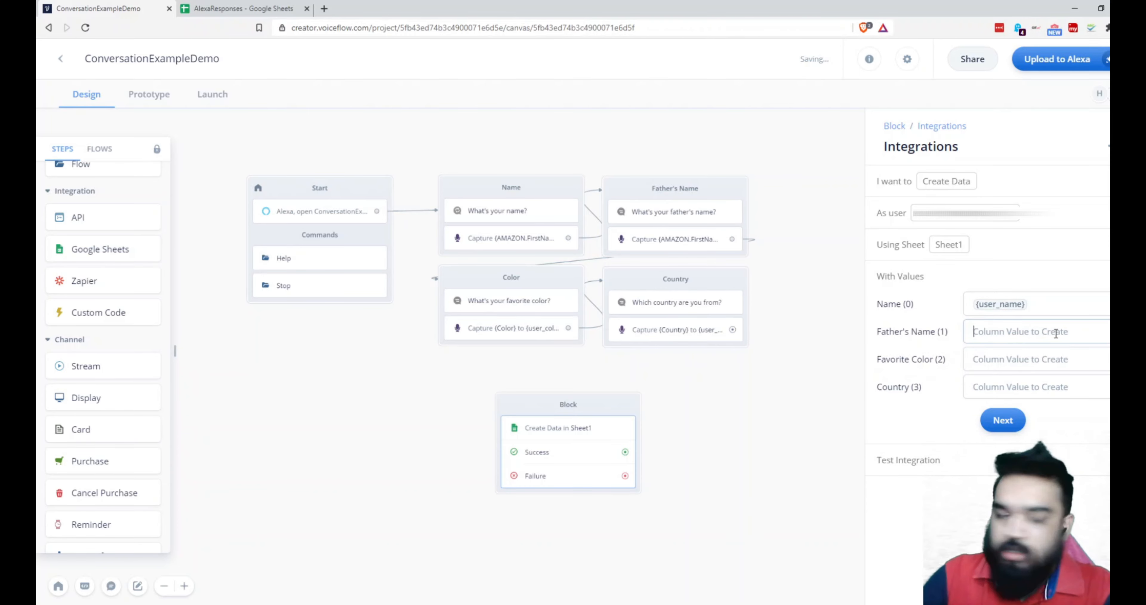
pyautogui.write('User')
pyautogui.hotkey('ctrl', 'a')
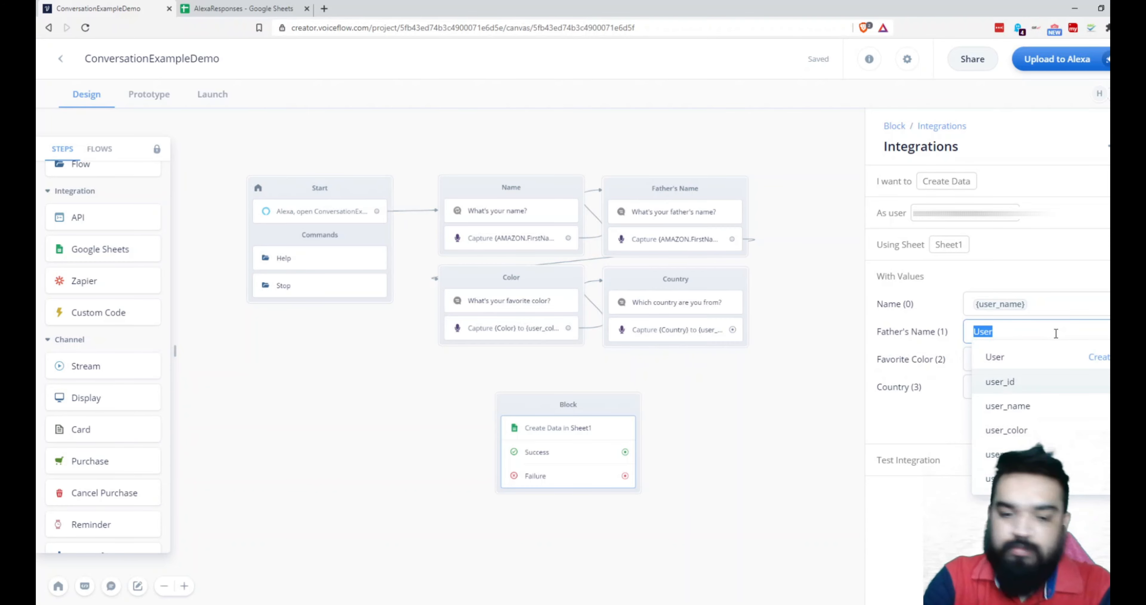
pyautogui.write('user')
pyautogui.hotkey('ctrl', 'a')
pyautogui.press('BackSpace')
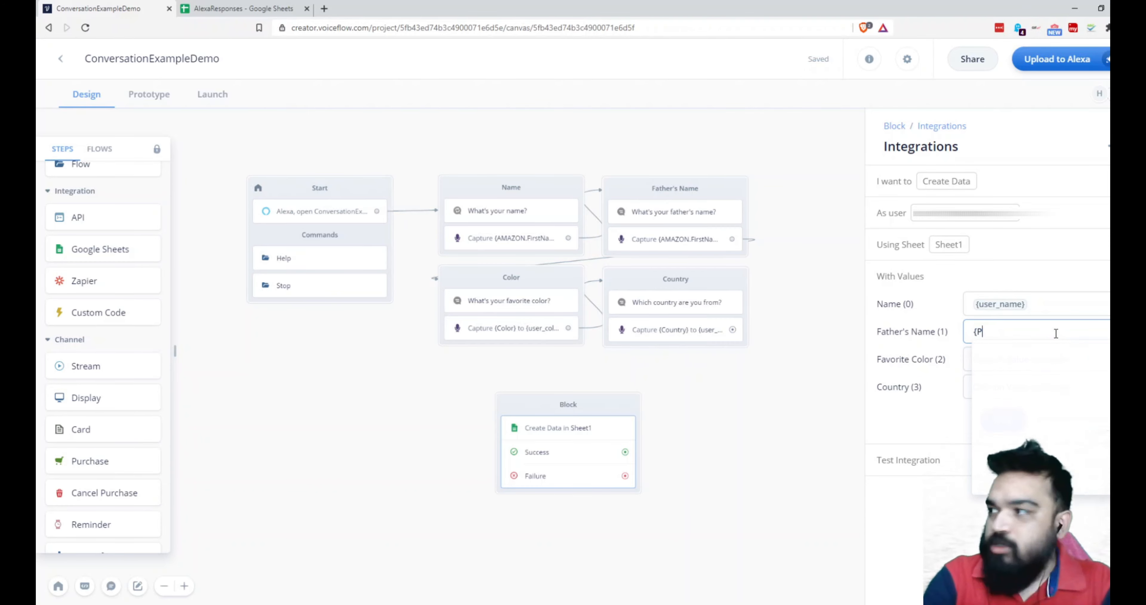
pyautogui.write('{user')
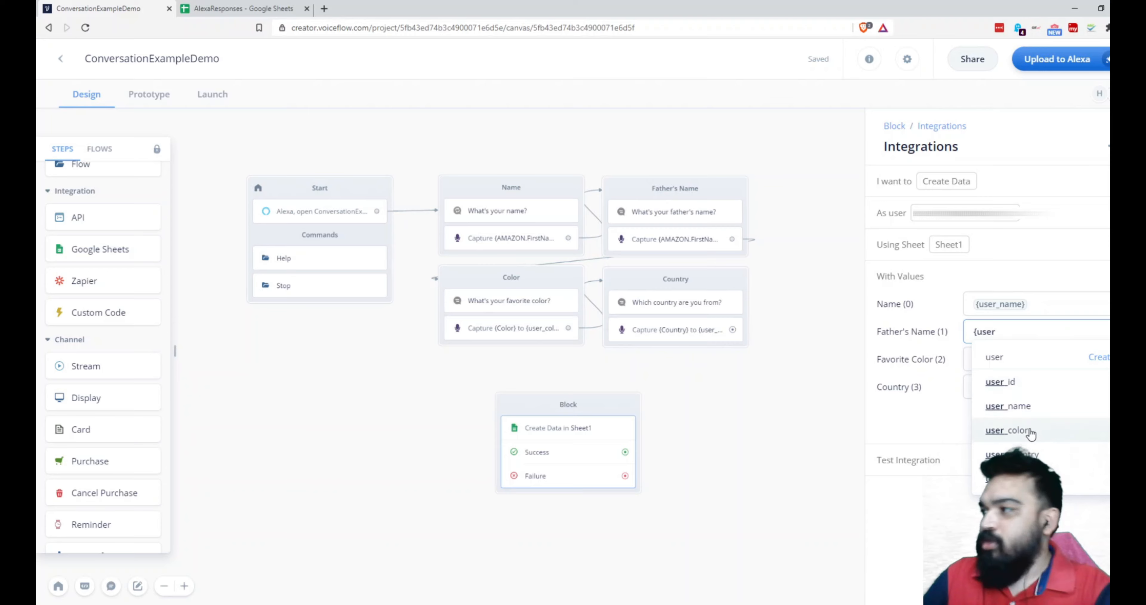
pyautogui.click(1043, 478)
# Assign {user_color} to the Favorite Color column and {user_country} to the Country column, and confirm the column values
pyautogui.click(1052, 359)
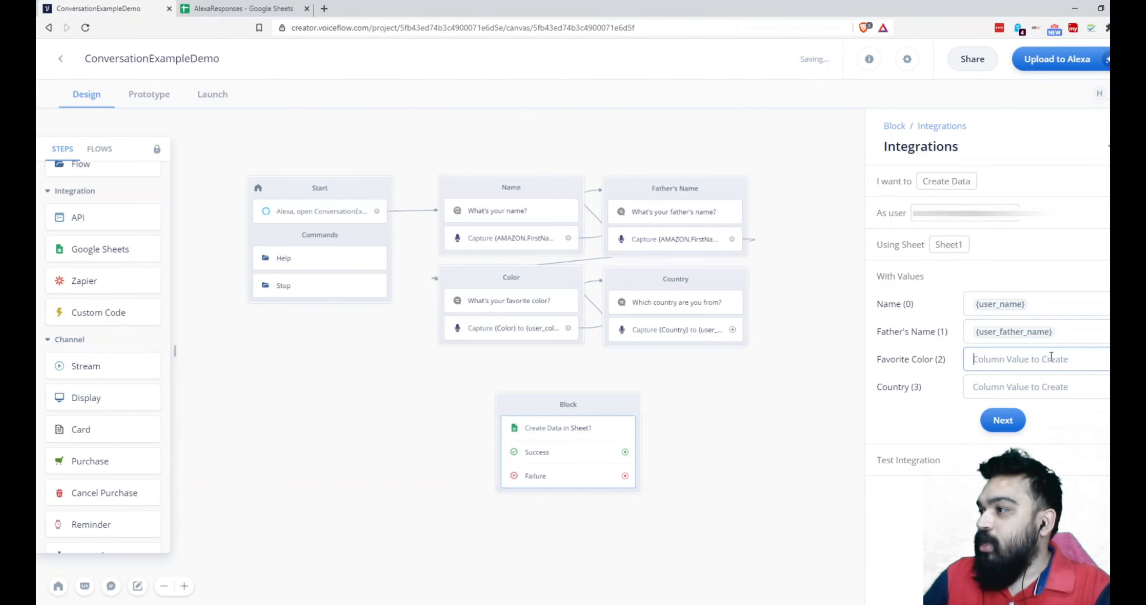
pyautogui.write('{user')
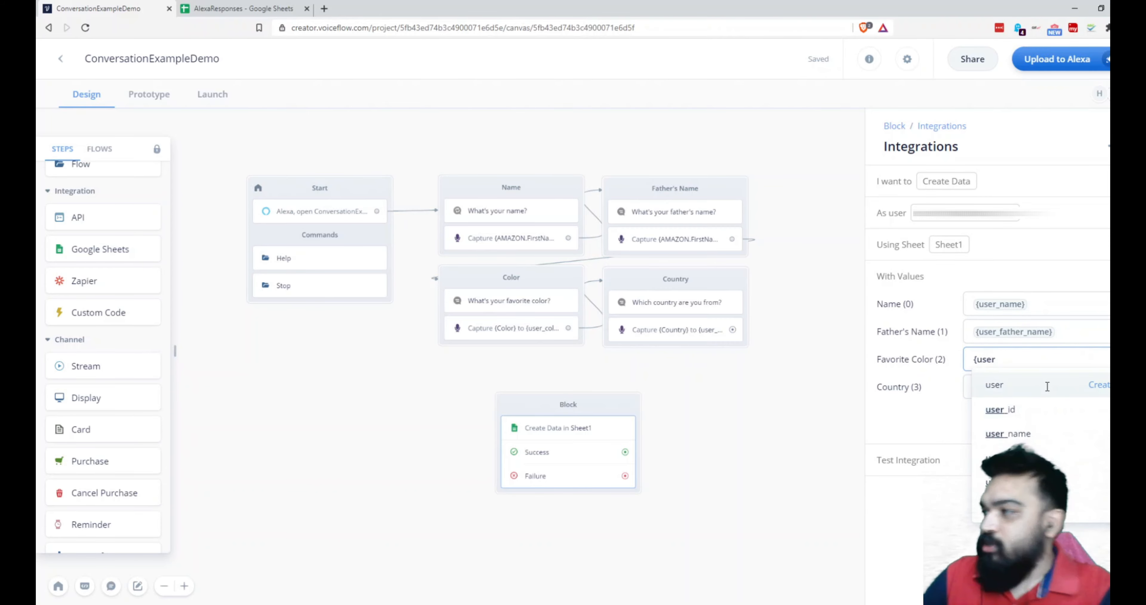
pyautogui.click(1006, 482)
pyautogui.click(1039, 392)
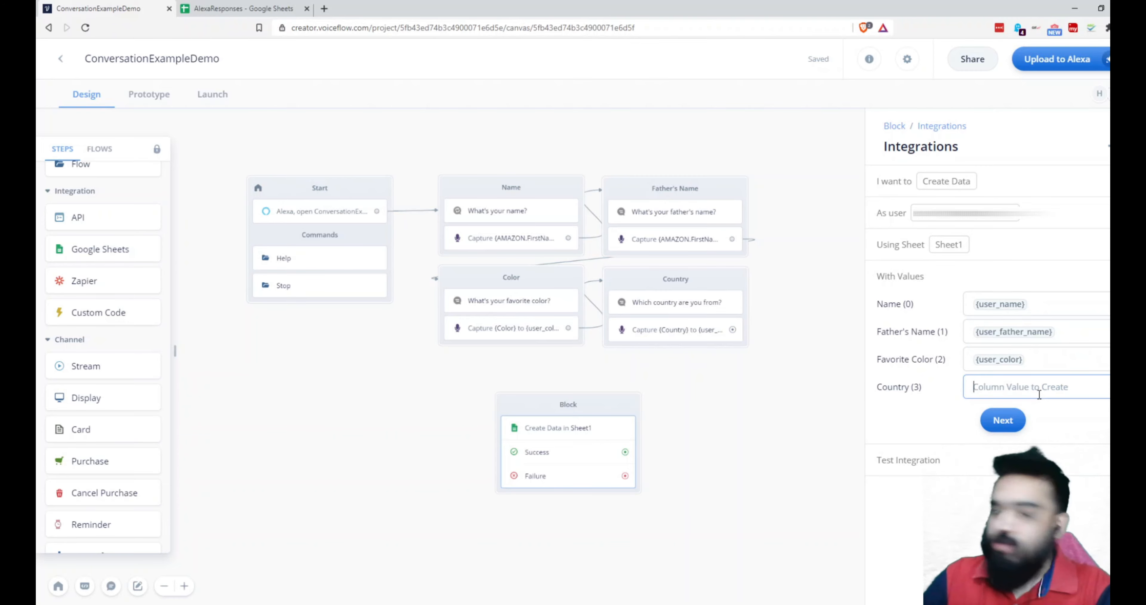
pyautogui.write('{user')
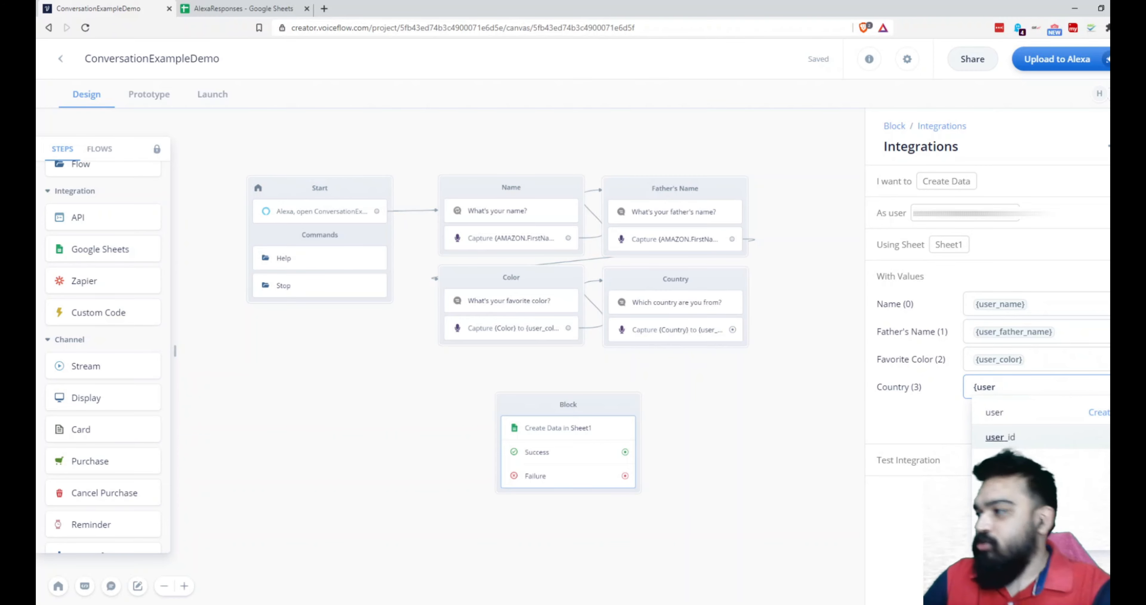
pyautogui.click(1008, 533)
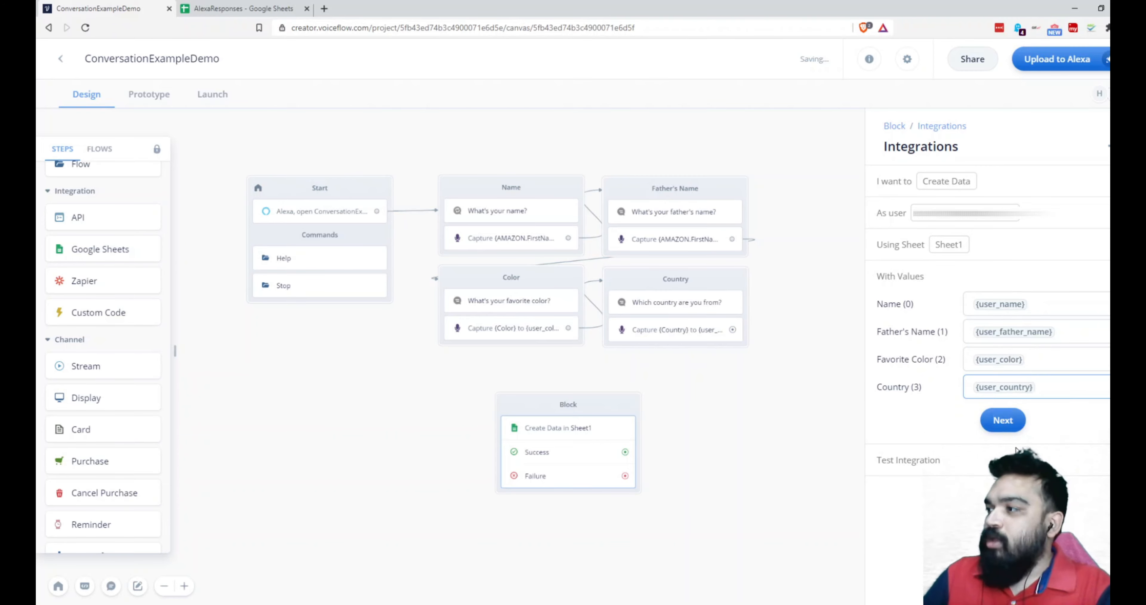
pyautogui.click(1003, 420)
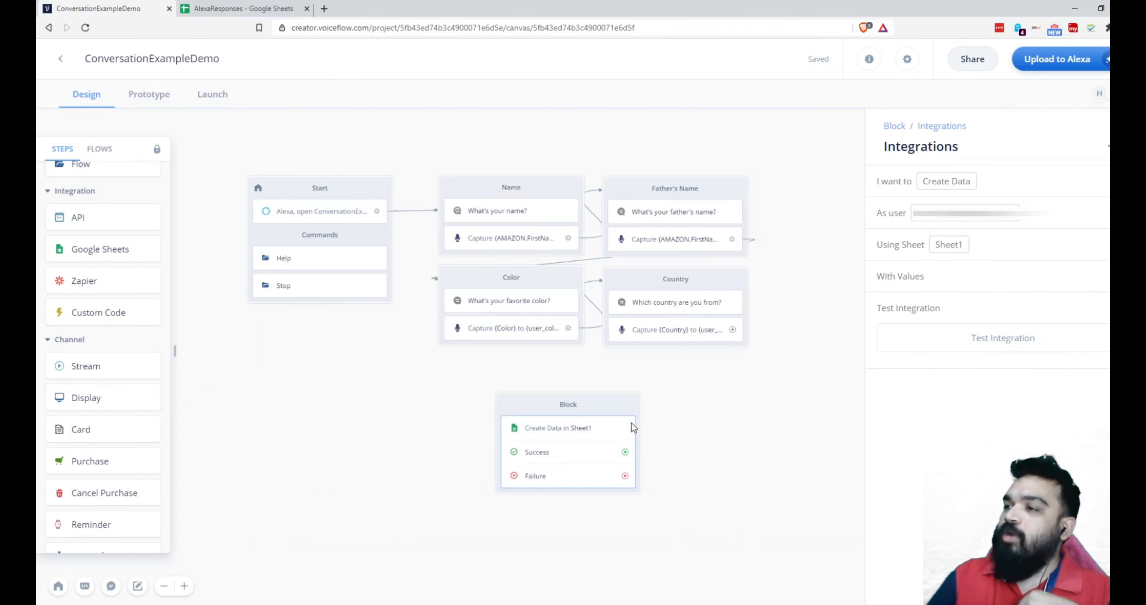
# Move the Google Sheets block closer beneath the Country block and link the Country Capture step to it
pyautogui.moveTo(631, 423); pyautogui.dragTo(657, 401)
pyautogui.moveTo(735, 331); pyautogui.dragTo(532, 422)
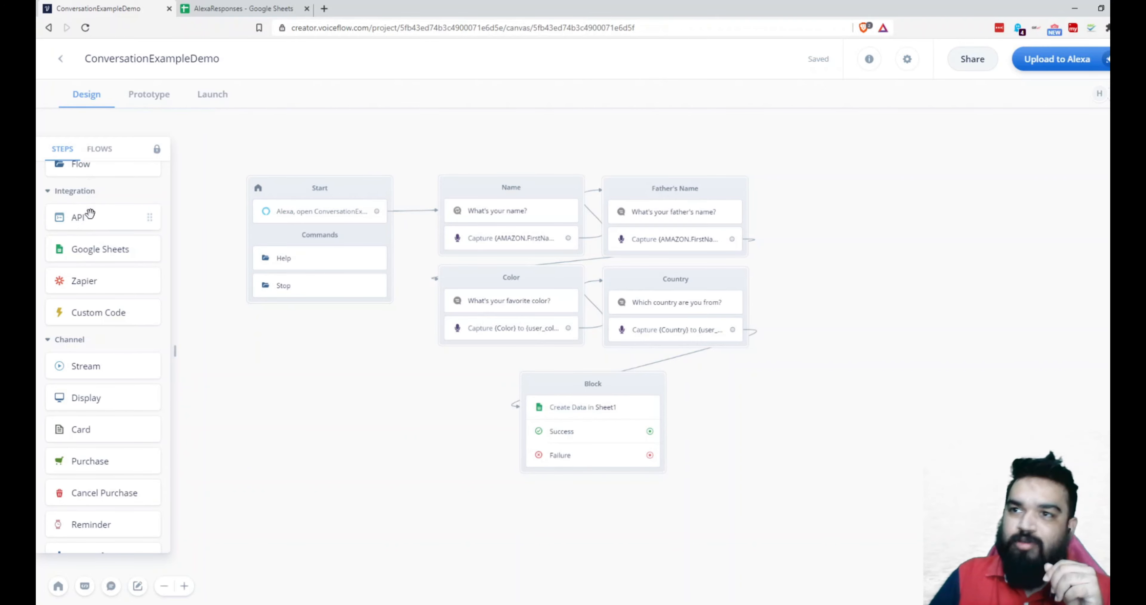
# Add two Speak blocks beside the Google Sheets block, linking Success to the upper one and Failure to the lower one
pyautogui.scroll(6, 90, 214)
pyautogui.moveTo(82, 201); pyautogui.dragTo(772, 395)
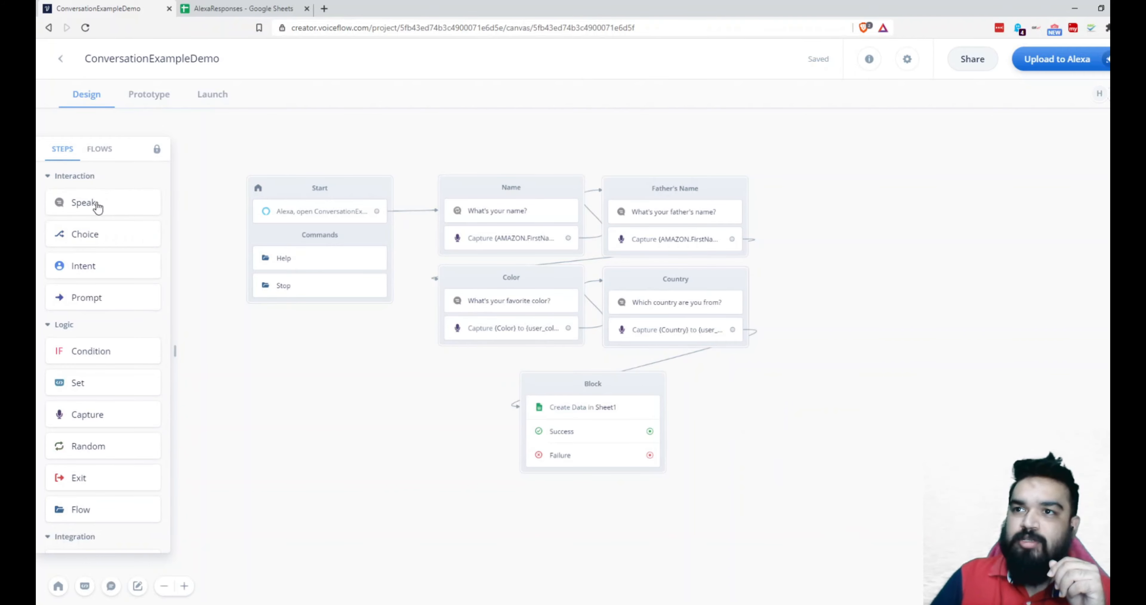
pyautogui.moveTo(499, 392)
pyautogui.mouseDown()
pyautogui.moveTo(804, 481)
pyautogui.moveTo(787, 477)
pyautogui.mouseUp()
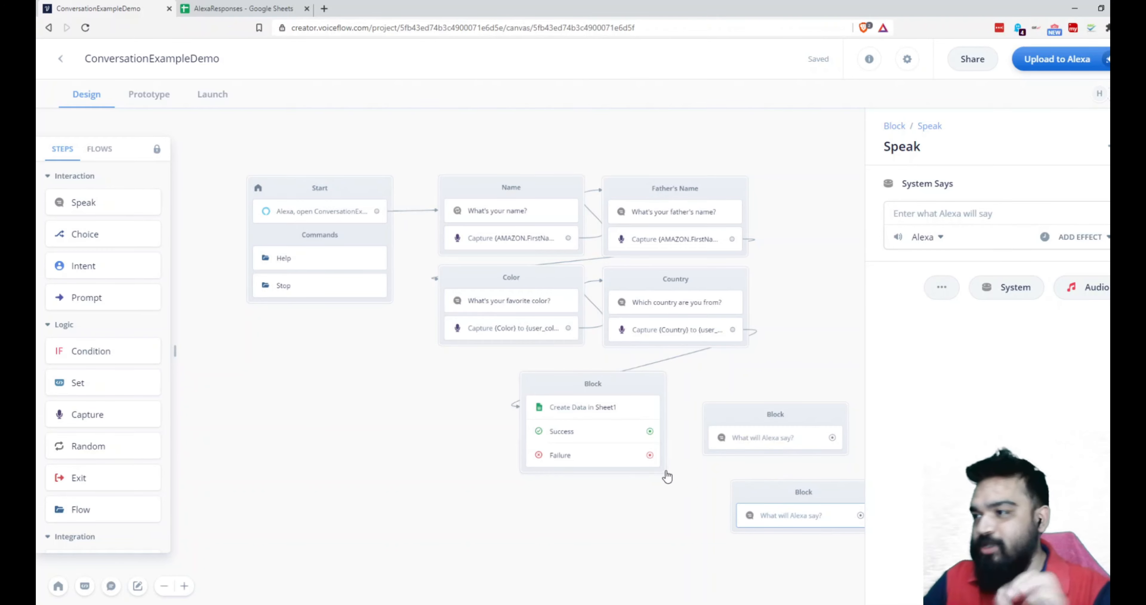
pyautogui.moveTo(650, 454); pyautogui.dragTo(747, 438)
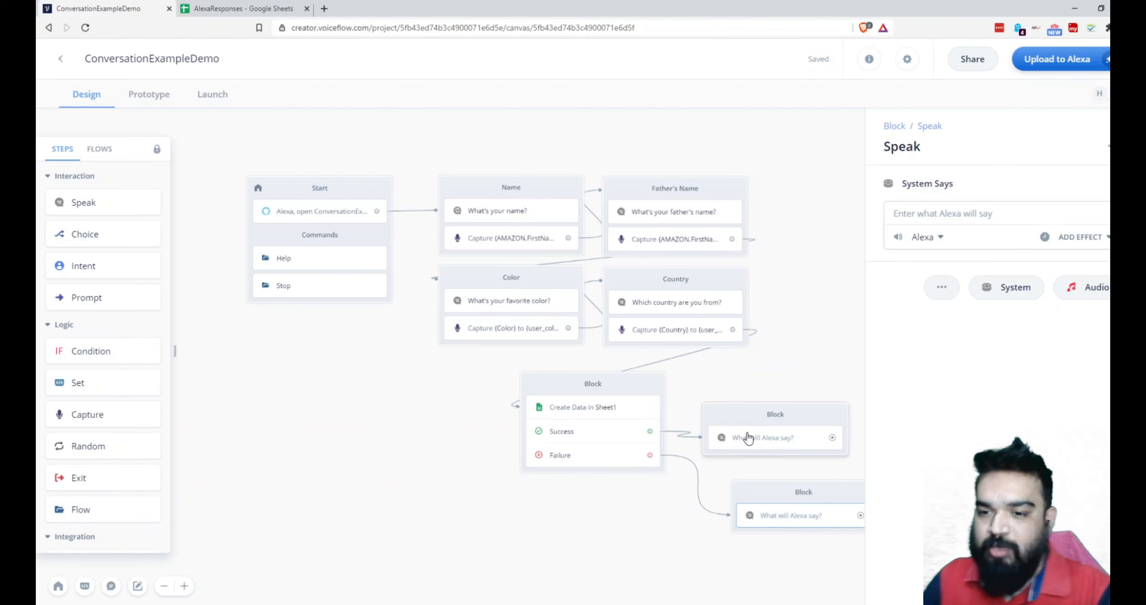
pyautogui.moveTo(818, 401); pyautogui.dragTo(848, 359)
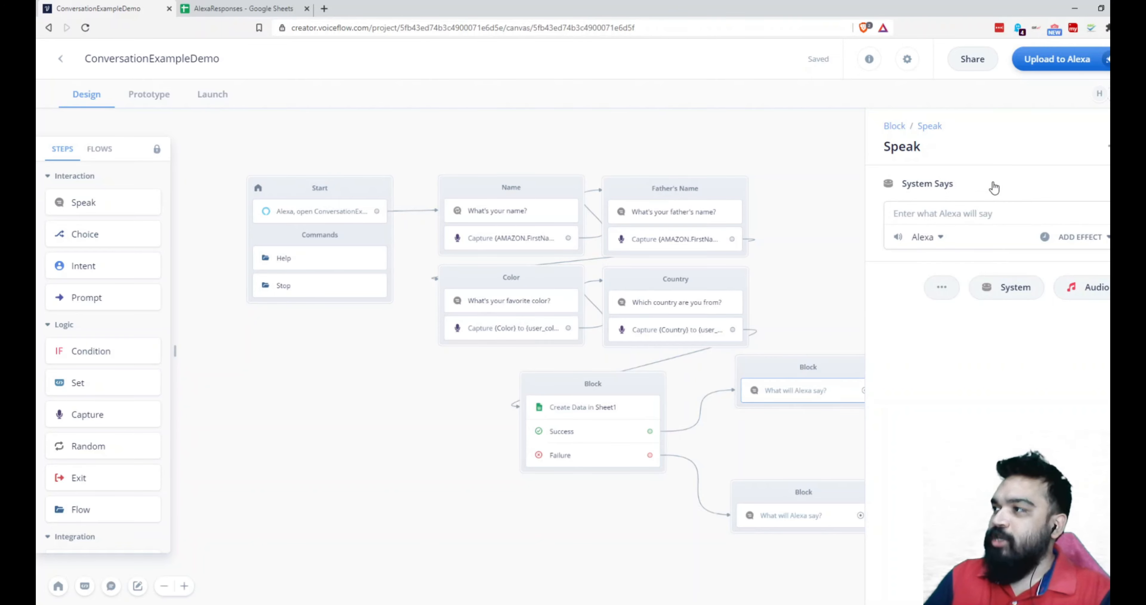
# Make the Success Speak block say "Thank you for sharing your information, {user_name}." followed by a 1 s break
pyautogui.click(983, 220)
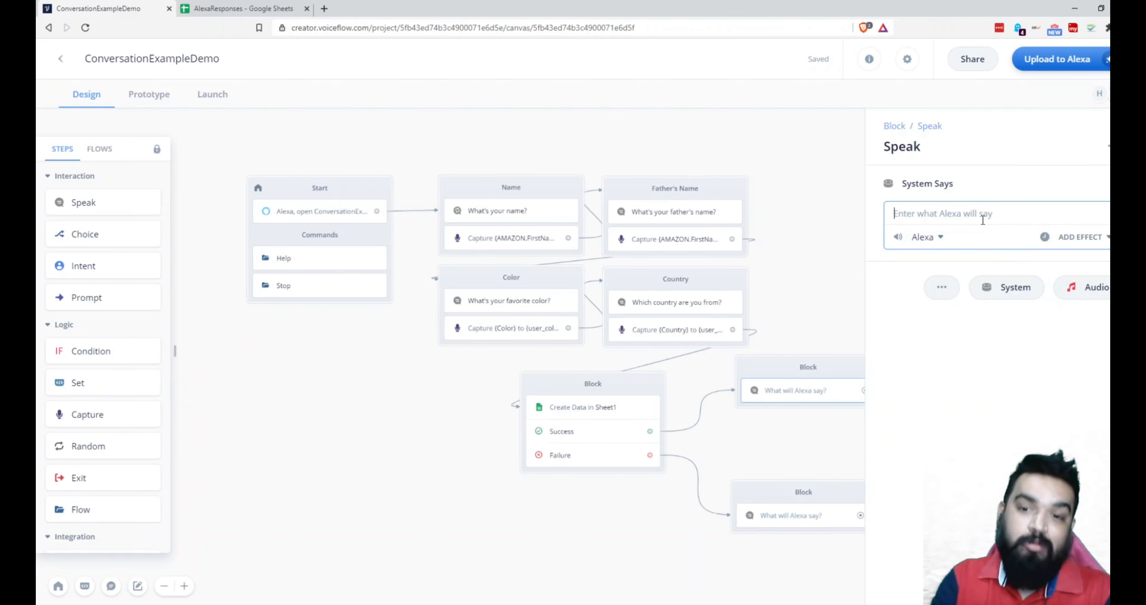
pyautogui.write('Tha')
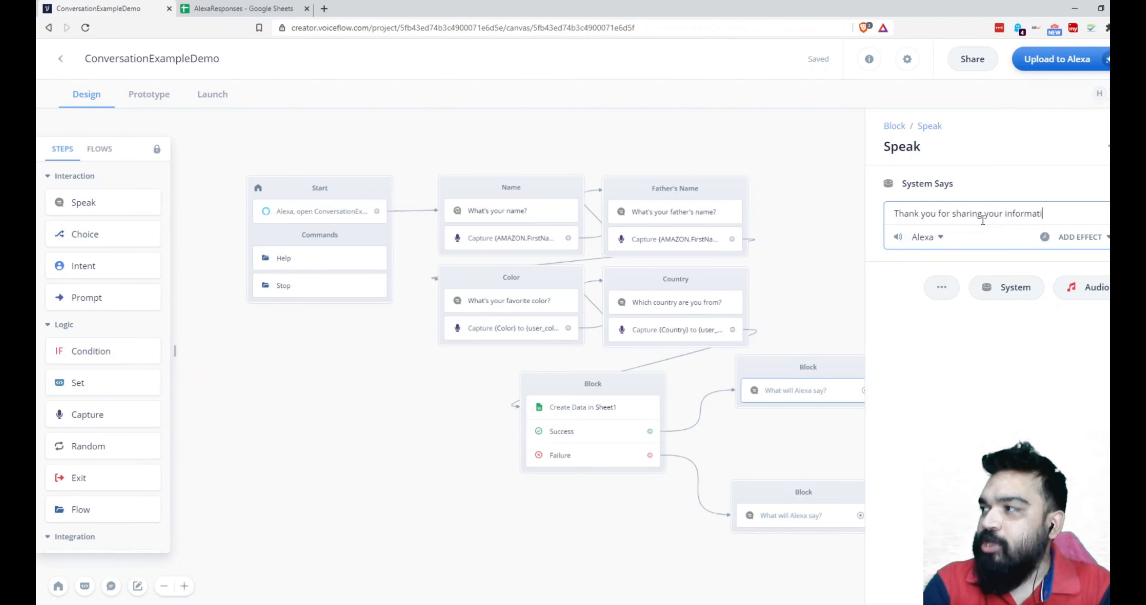
pyautogui.write(' {user_')
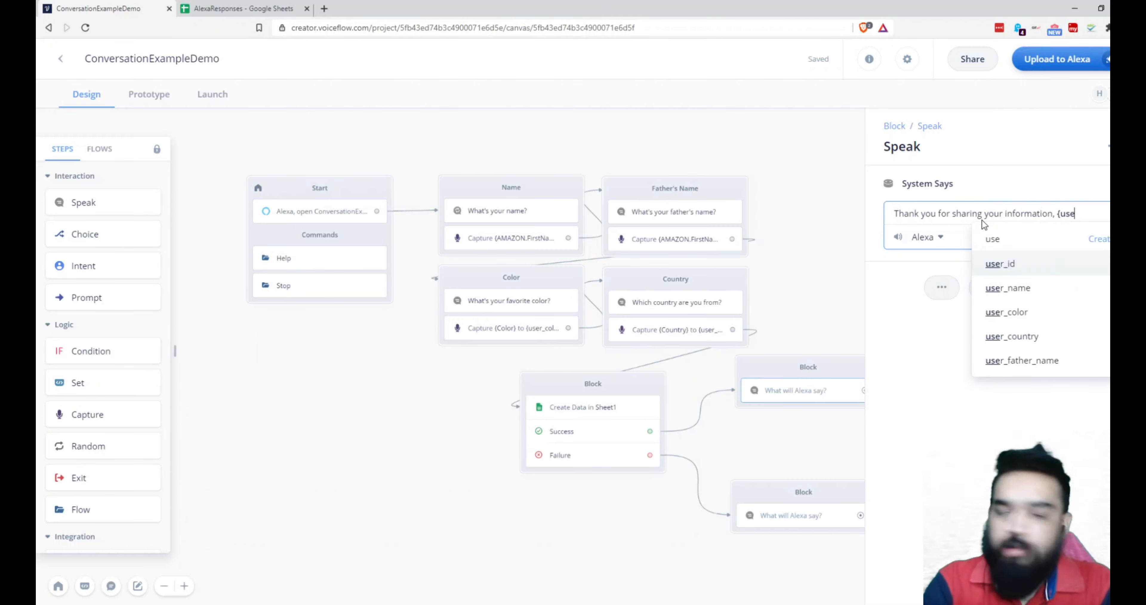
pyautogui.click(1001, 286)
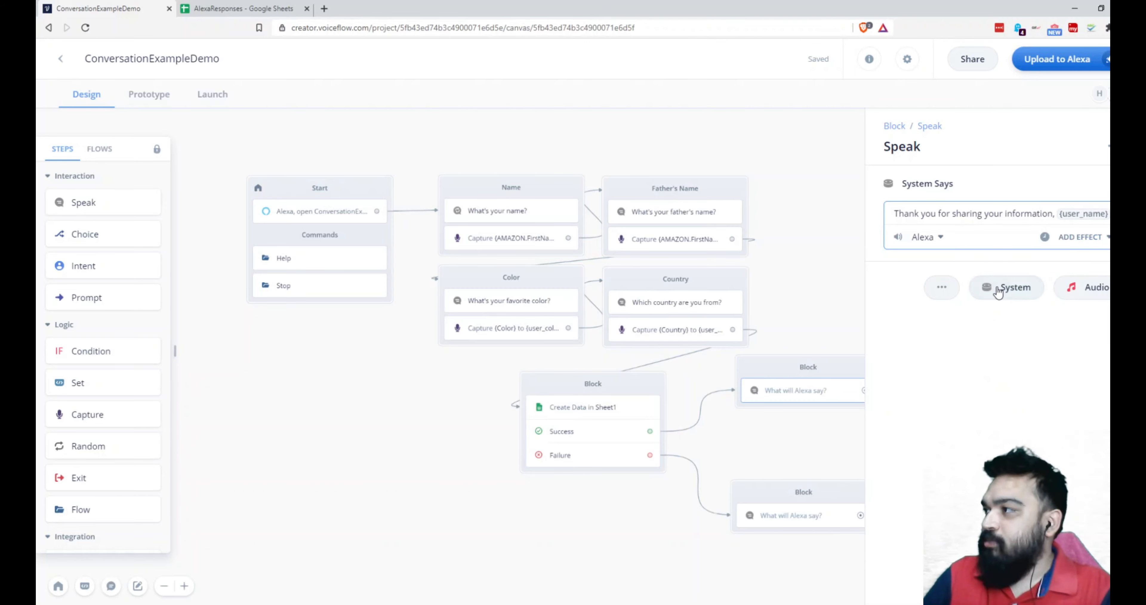
pyautogui.write('.')
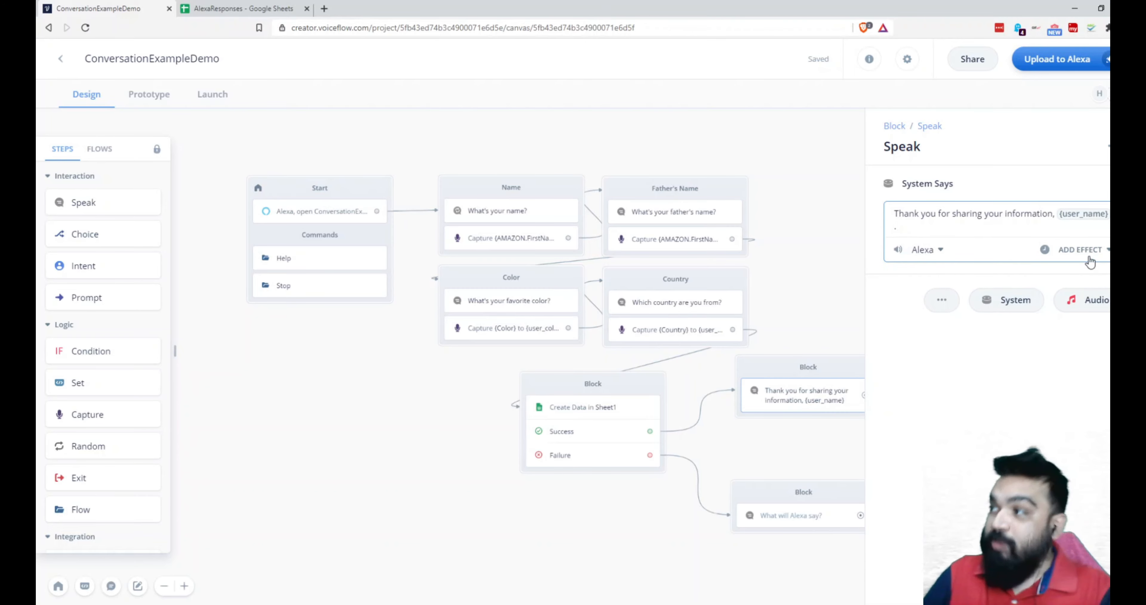
pyautogui.click(1080, 249)
pyautogui.moveTo(1047, 316)
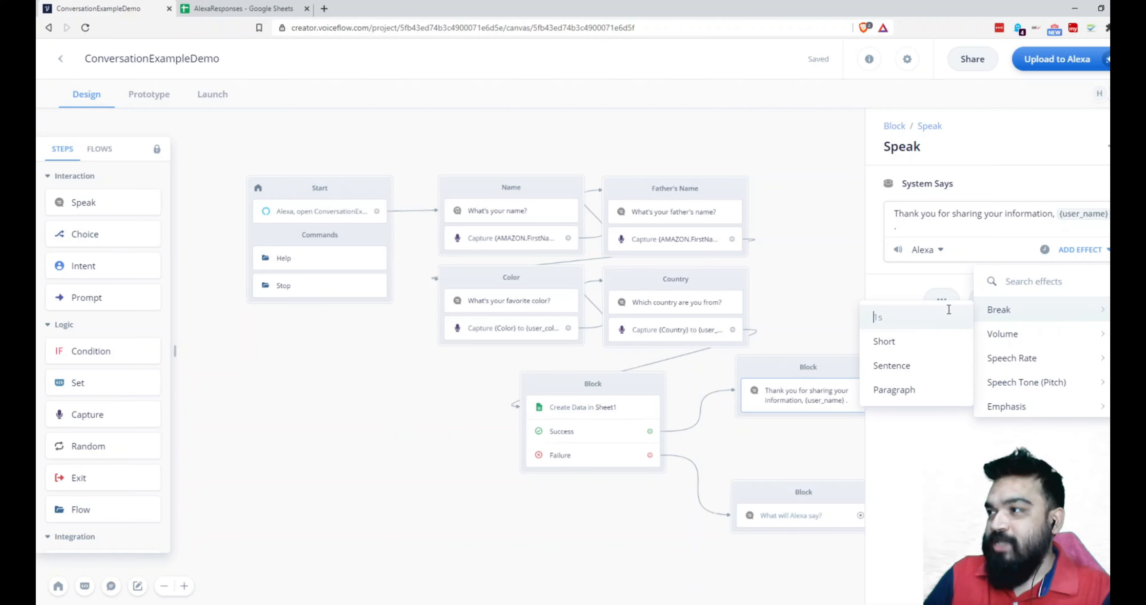
pyautogui.click(948, 316)
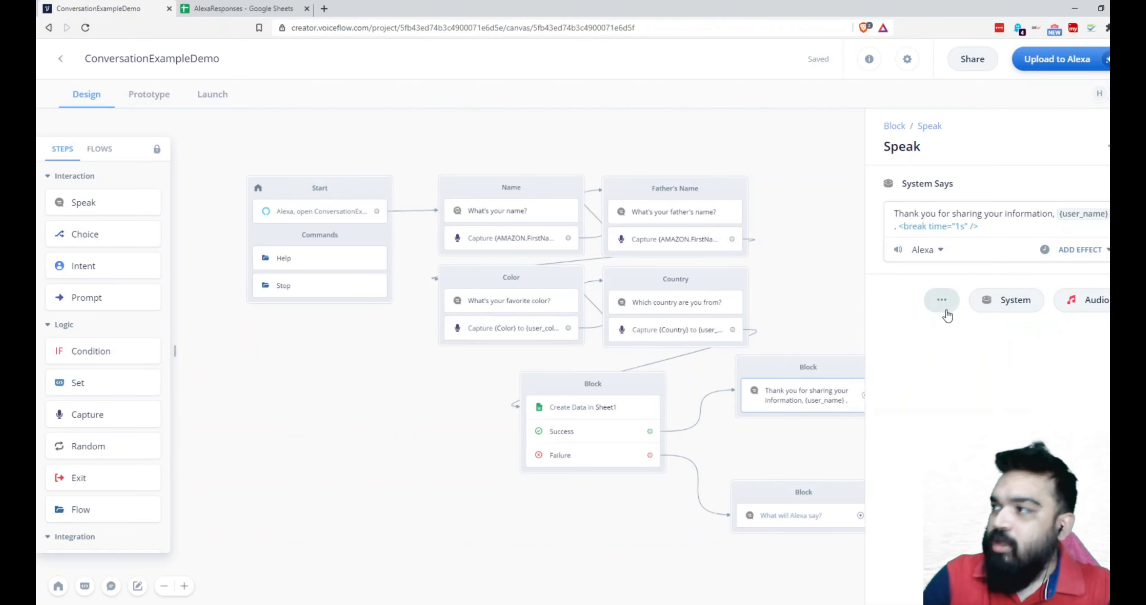
# Continue the Success message after the break with "Your father's name is {user_father_name}"
pyautogui.write("Your father's anme i")
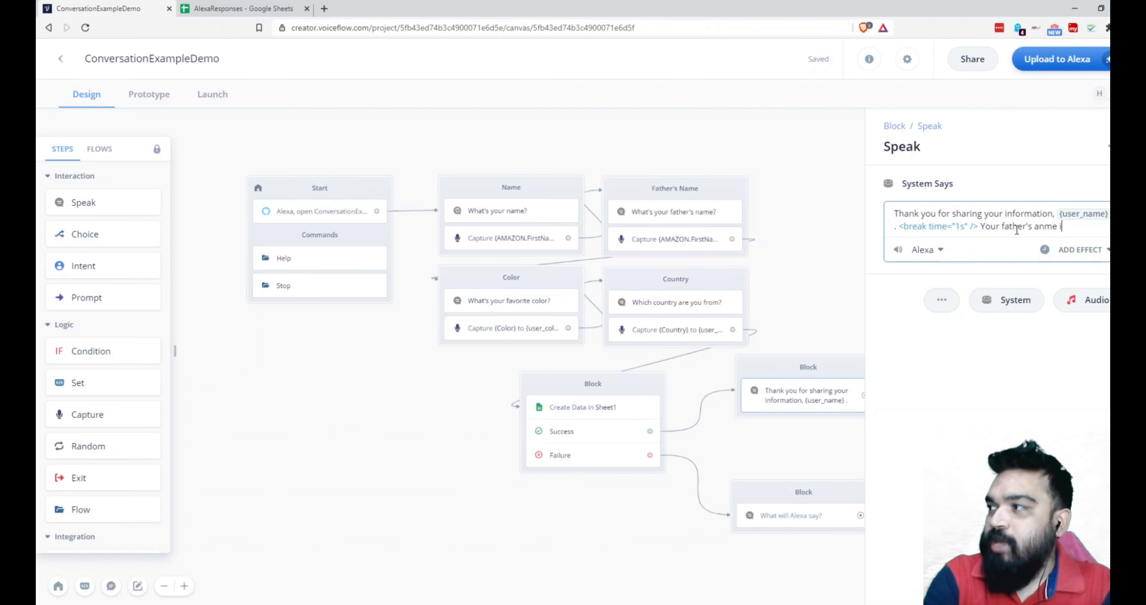
pyautogui.press('BackSpace')
pyautogui.press('BackSpace')
pyautogui.press('BackSpace')
pyautogui.press('BackSpace')
pyautogui.press('BackSpace')
pyautogui.press('BackSpace')
pyautogui.write('name is {user')
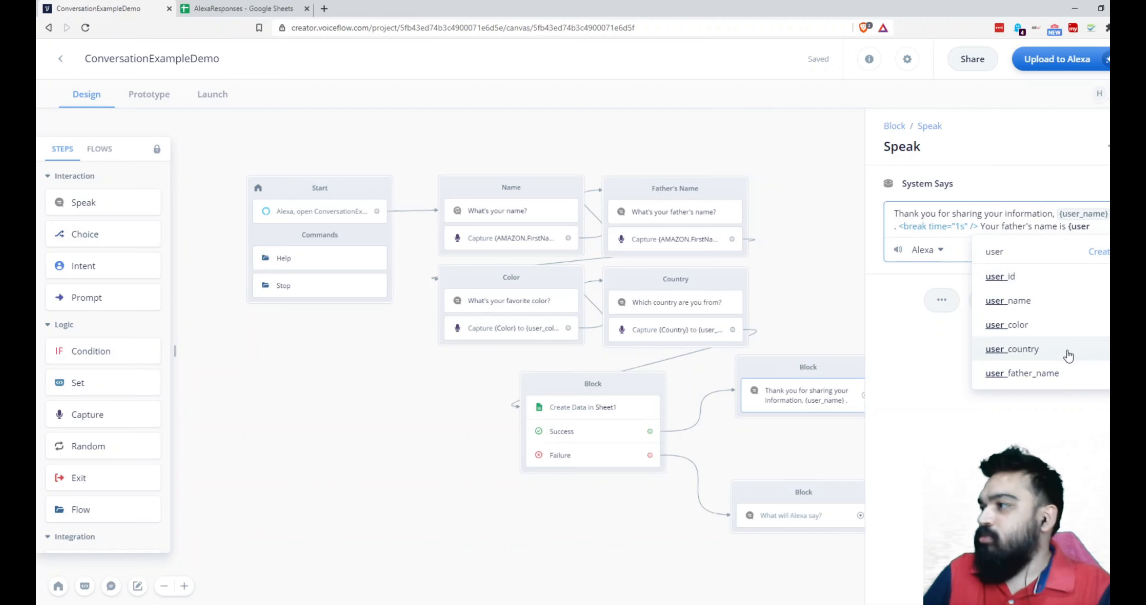
pyautogui.click(1045, 372)
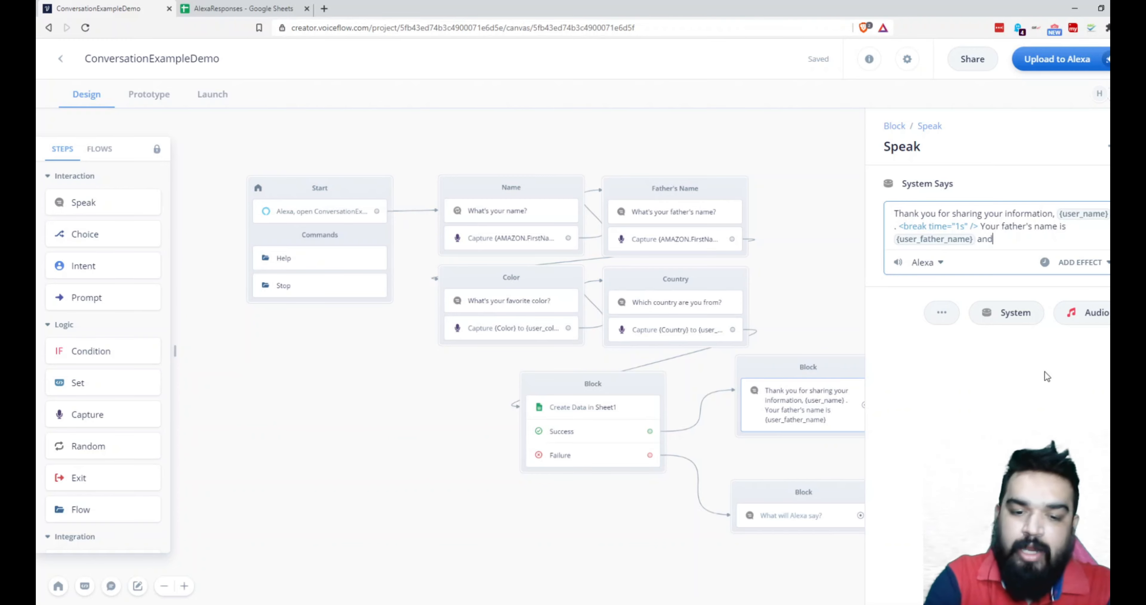
# Extend the Success message with ", your favorite color is {user_color}"
pyautogui.write(', uer')
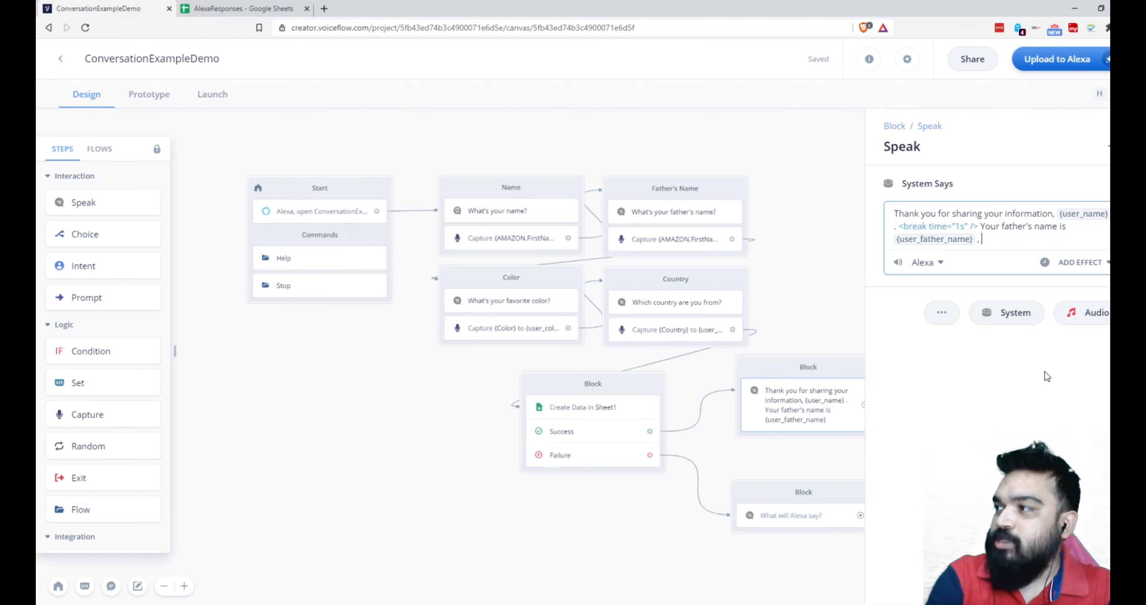
pyautogui.press('BackSpace')
pyautogui.press('BackSpace')
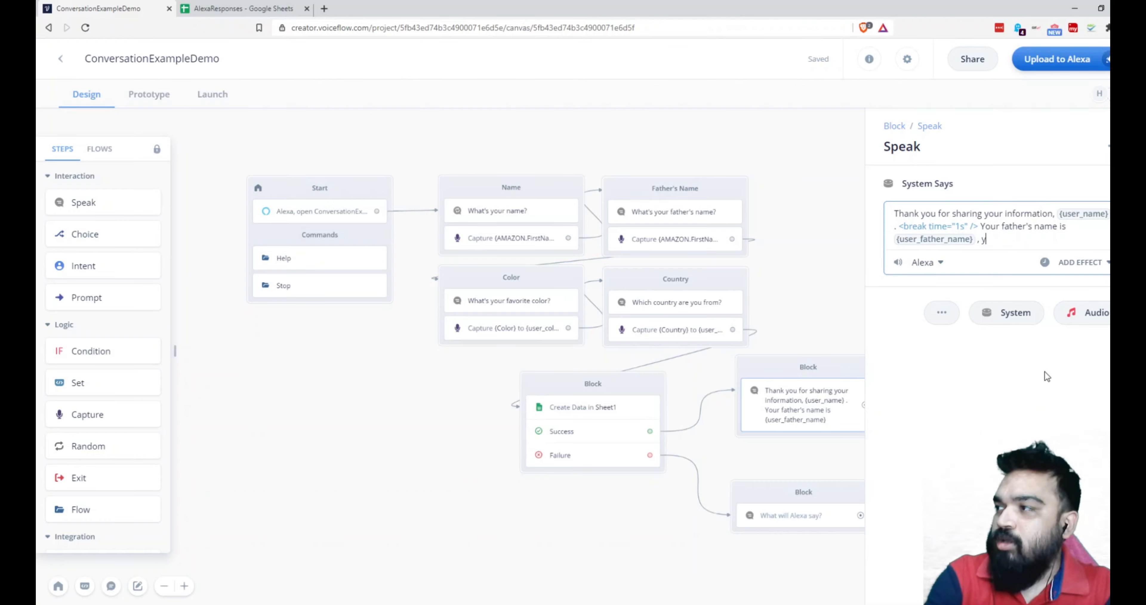
pyautogui.write('our favorite color is {')
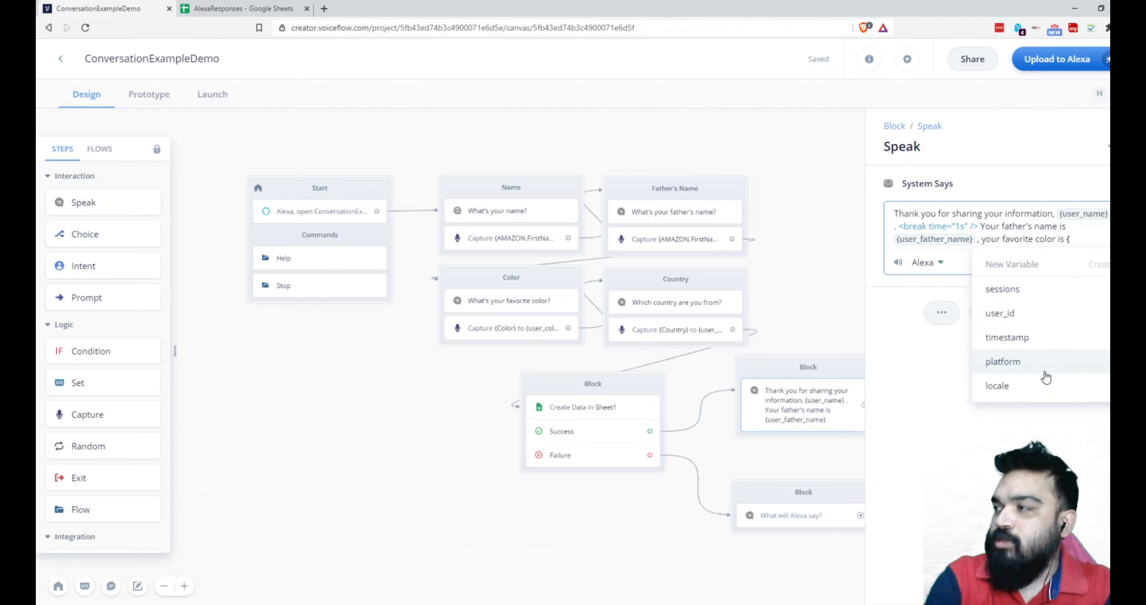
pyautogui.write('user')
pyautogui.press('Up')
pyautogui.press('Return')
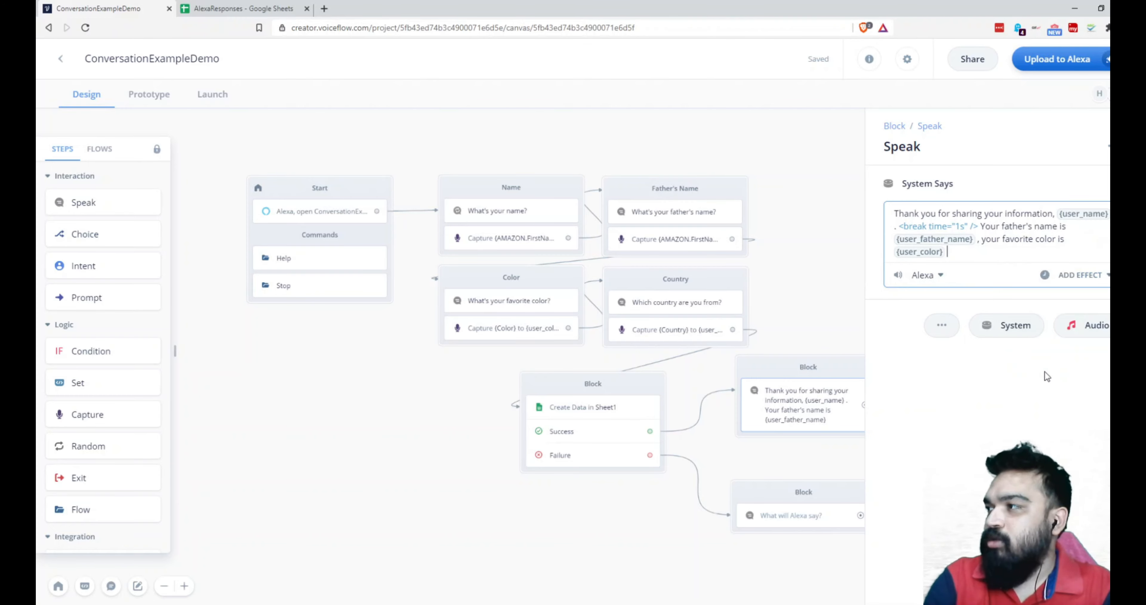
# Finish the Success message with "and you are from {user_country}."
pyautogui.write('and ')
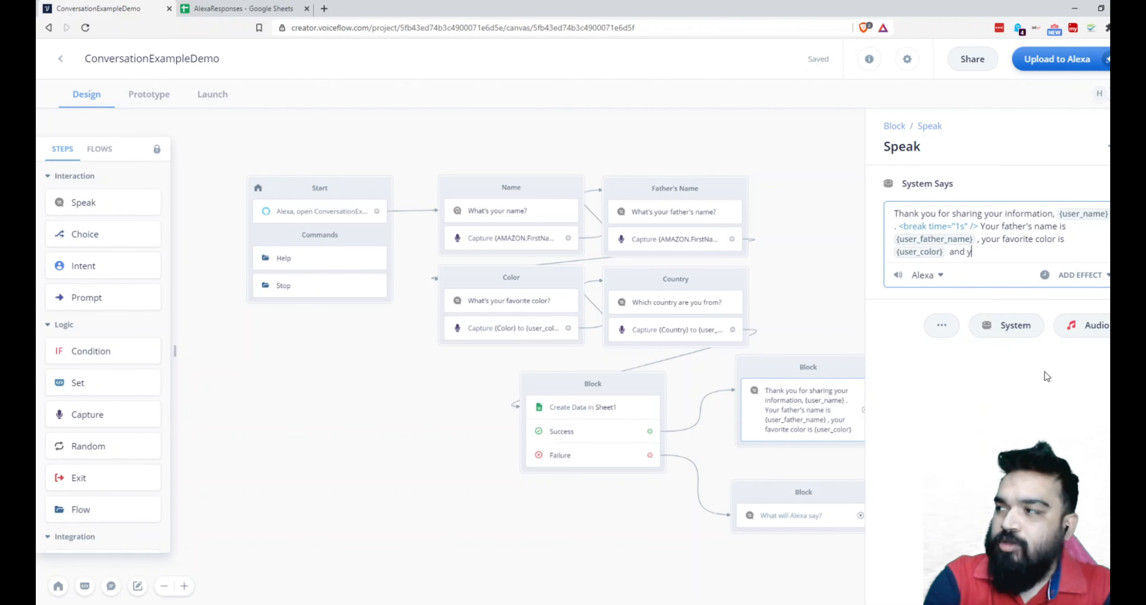
pyautogui.write('you are from {')
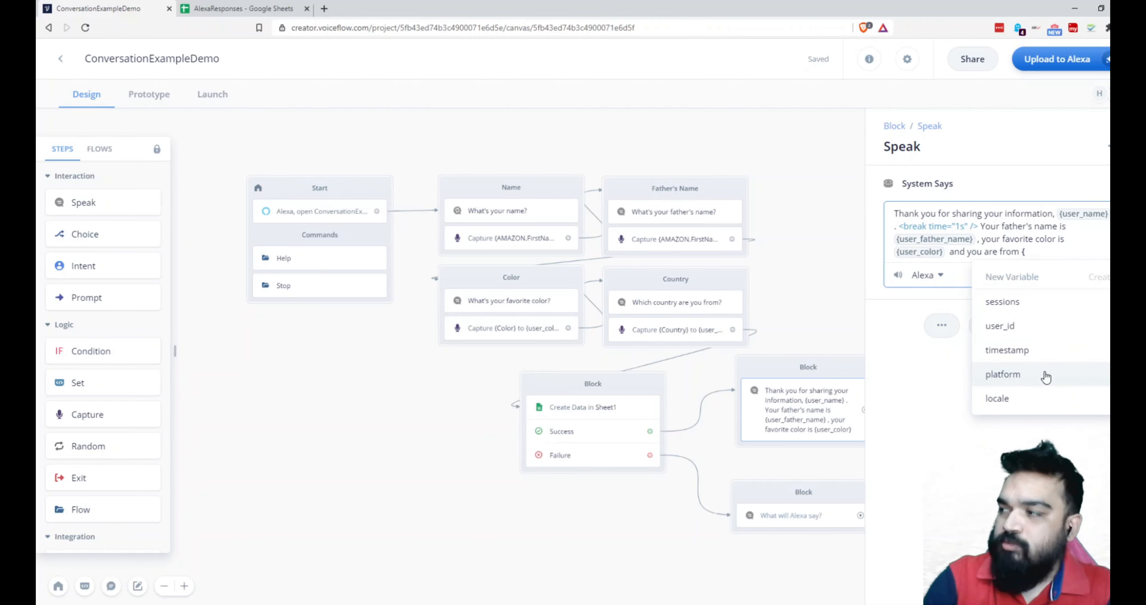
pyautogui.write('user_')
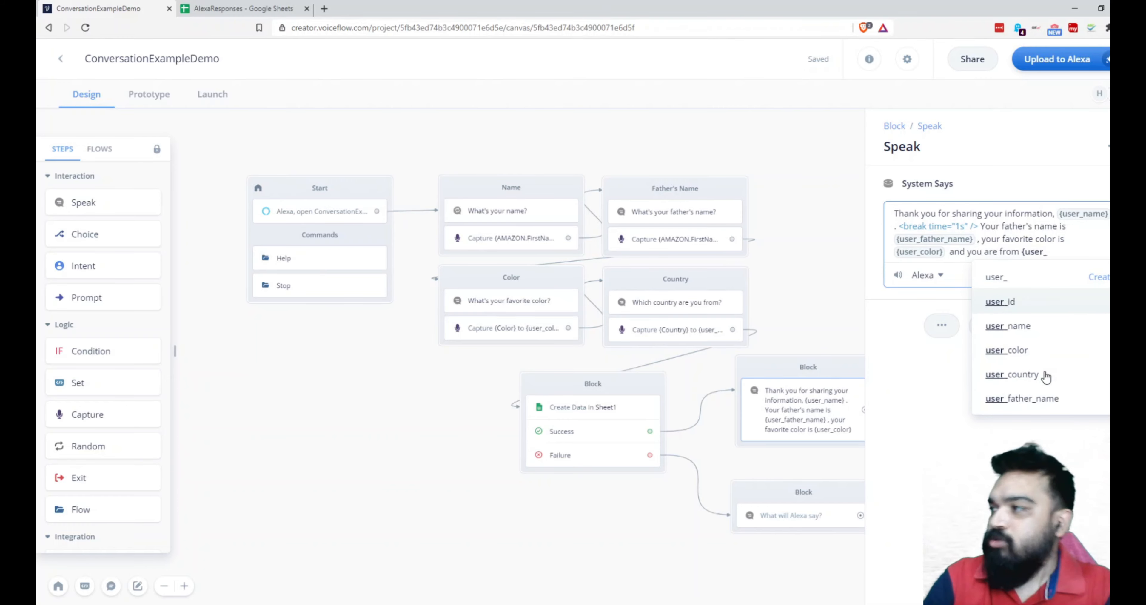
pyautogui.click(1046, 375)
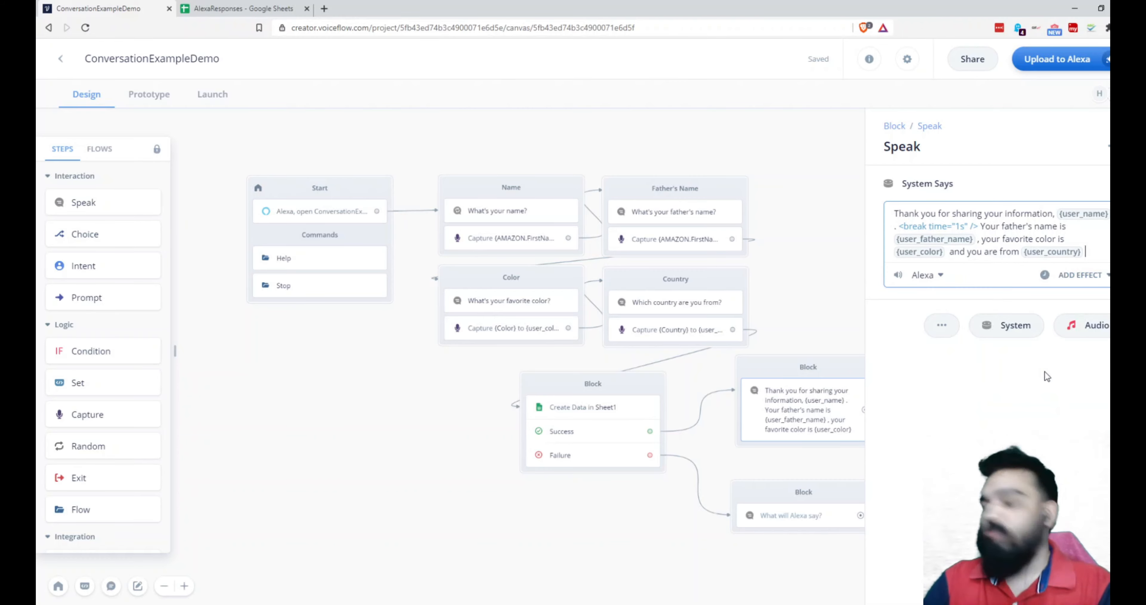
pyautogui.write('.')
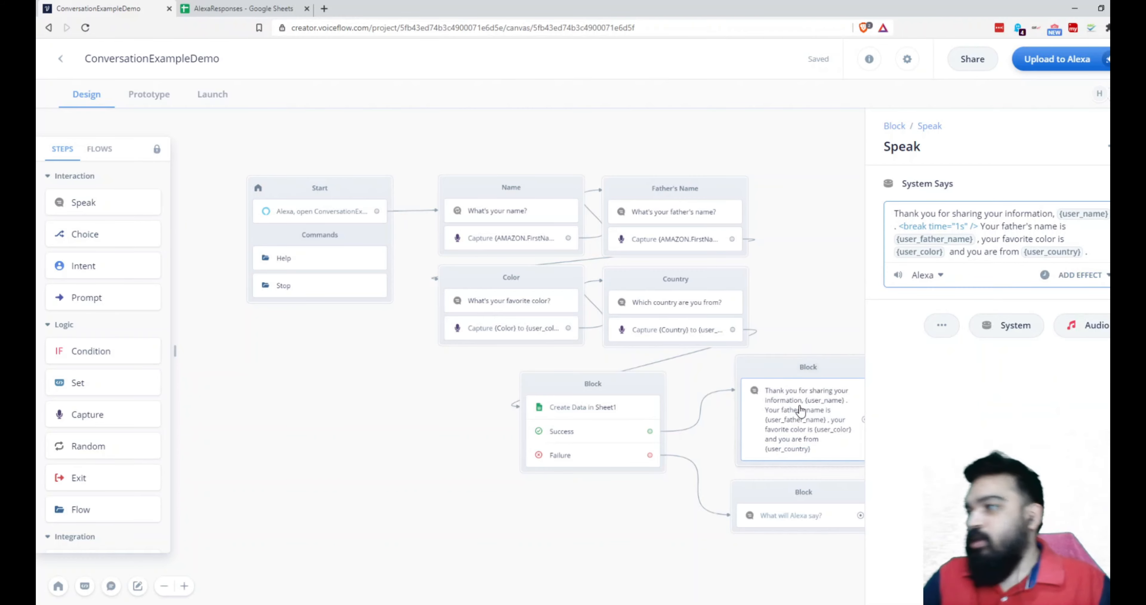
# Make the Failure Speak block say "Please try again after some time." and shift the Success Speak block slightly farther from it
pyautogui.click(795, 517)
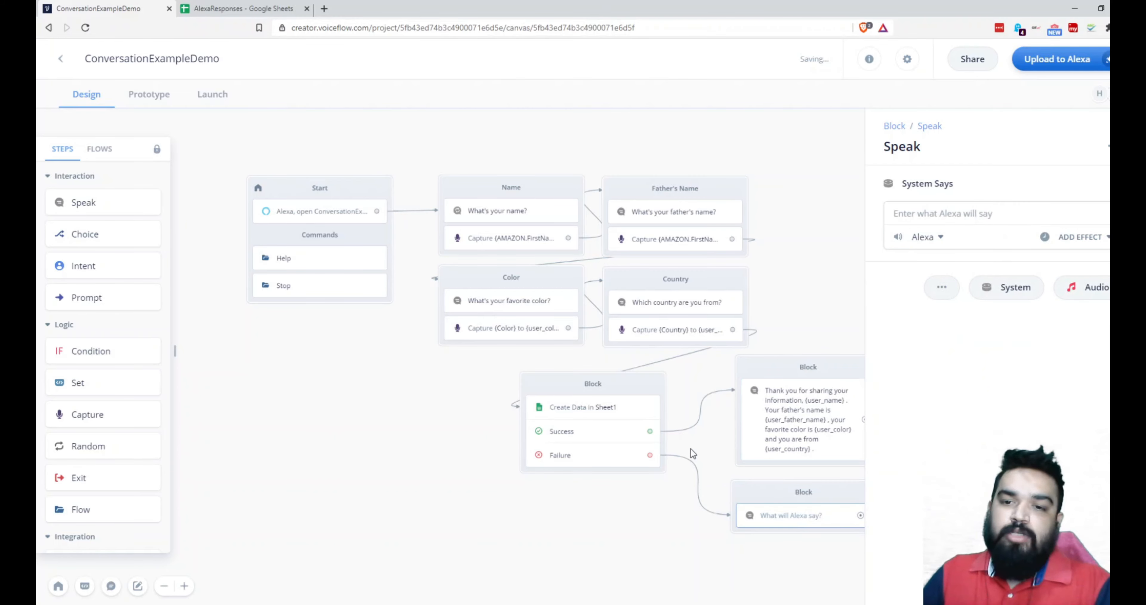
pyautogui.click(1003, 218)
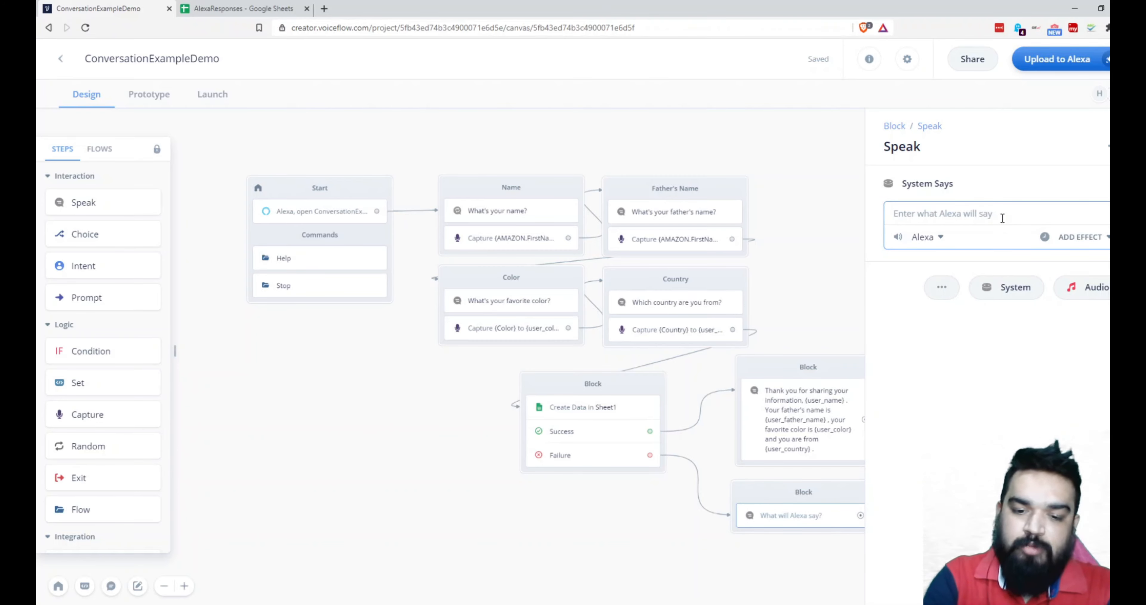
pyautogui.write('Please try again')
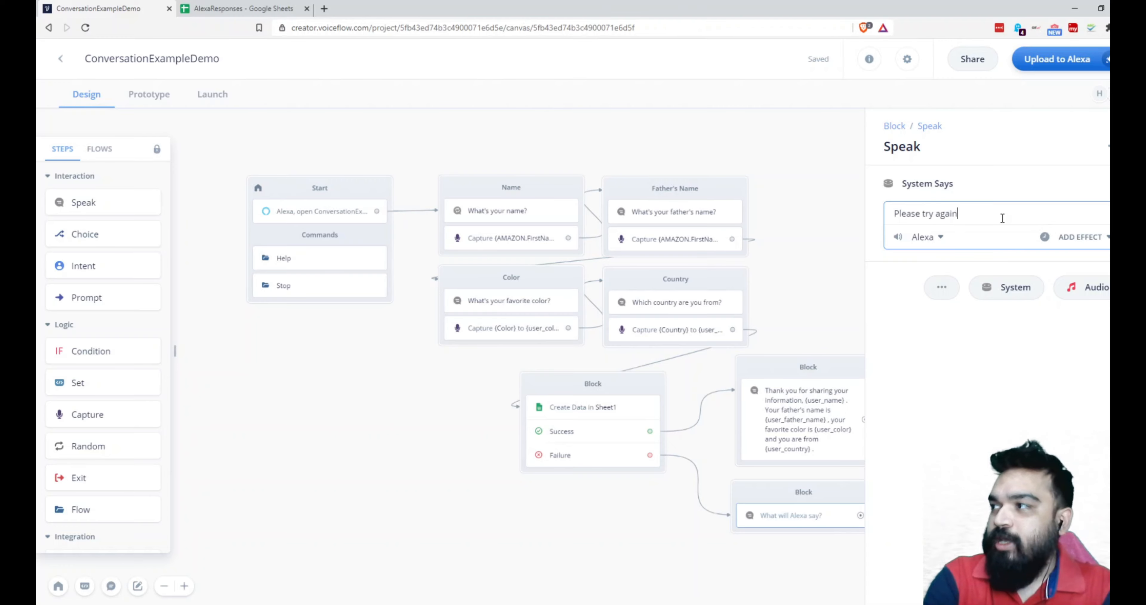
pyautogui.write(' after some time.')
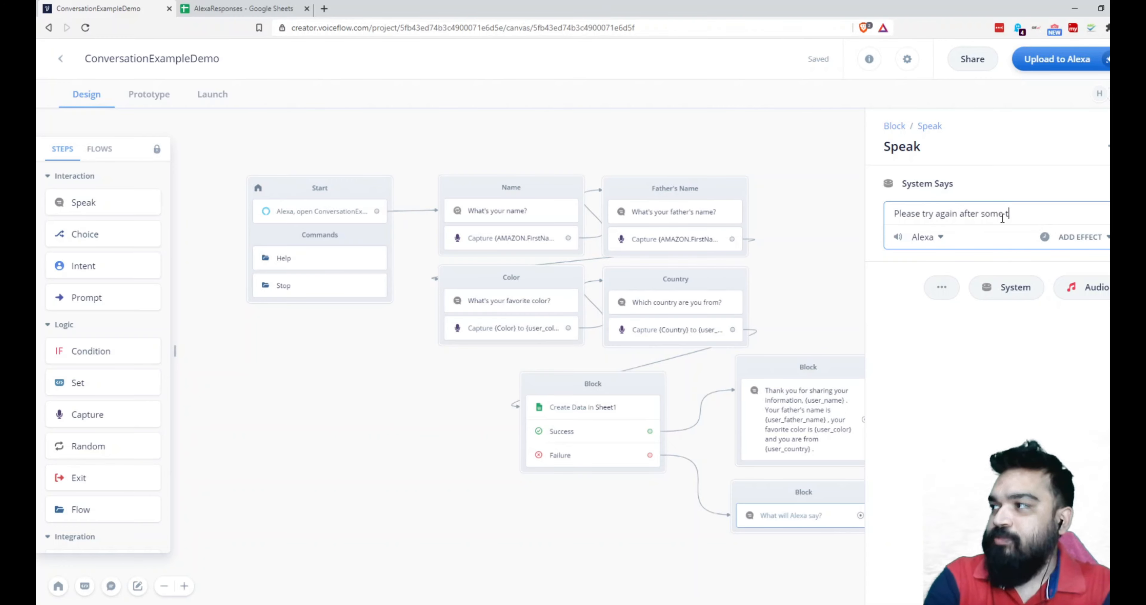
pyautogui.click(812, 297)
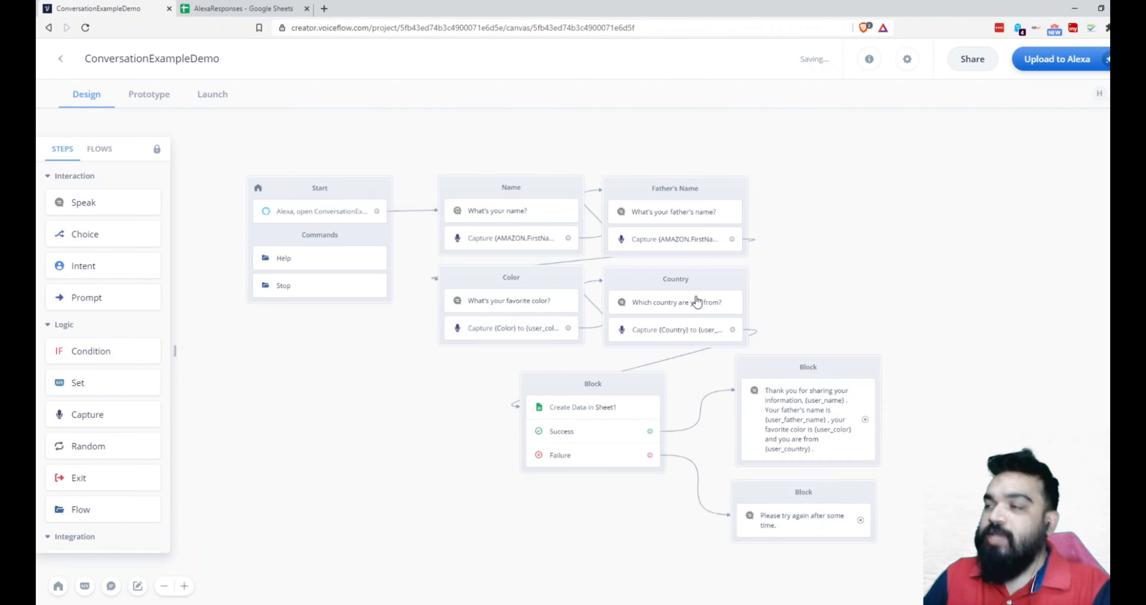
pyautogui.moveTo(816, 362); pyautogui.dragTo(839, 339)
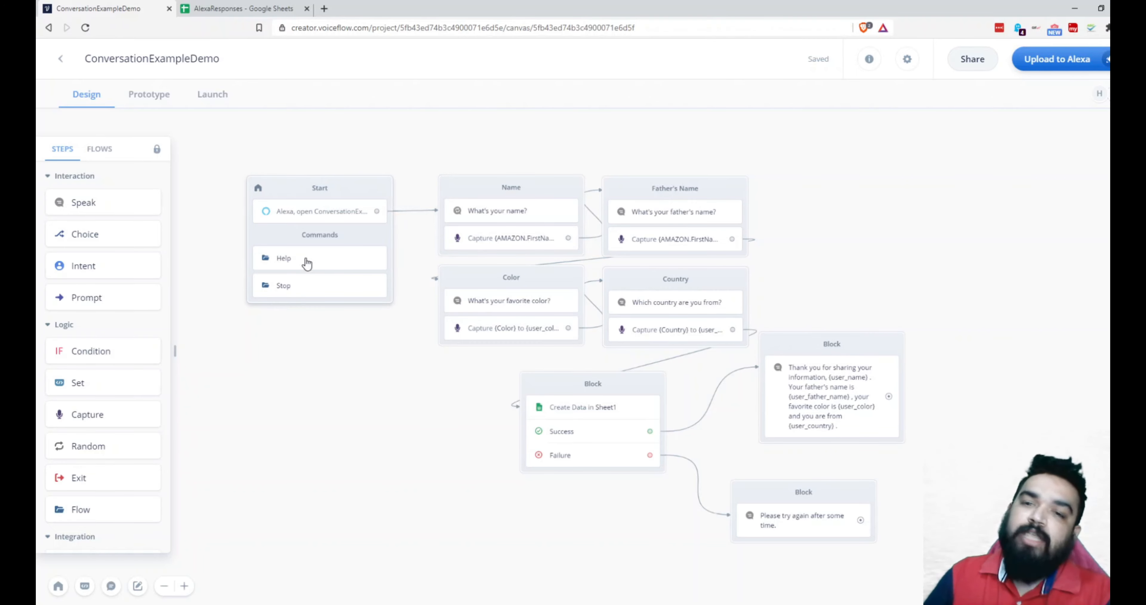
# In the Help Flow, add a Speak block above the Exit block saying "Respond to the questions to see if the skill works."
pyautogui.click(99, 151)
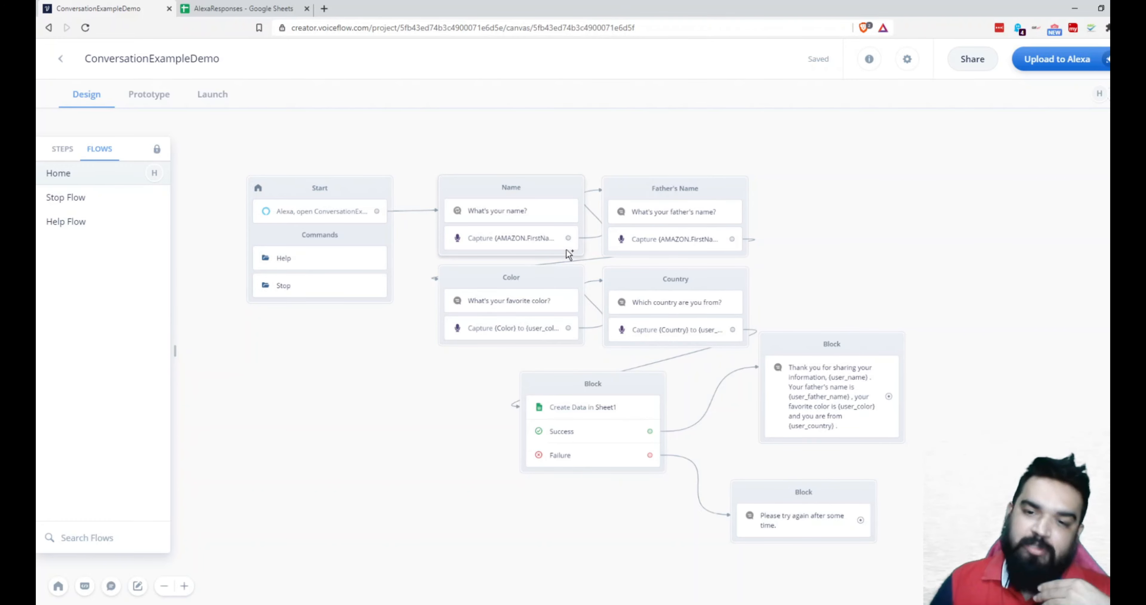
pyautogui.moveTo(598, 314)
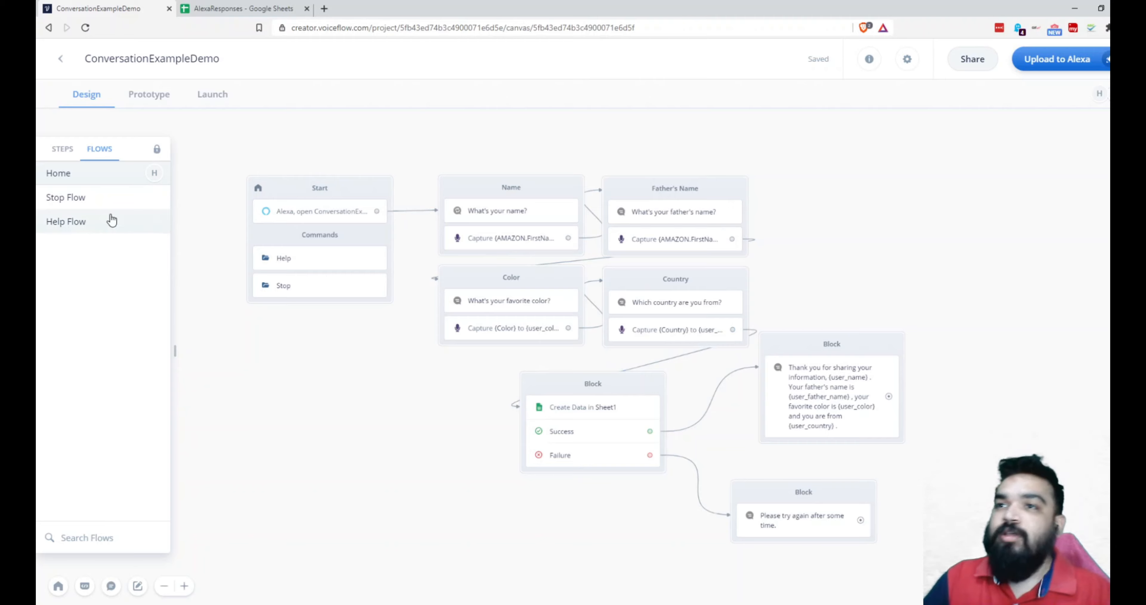
pyautogui.click(97, 220)
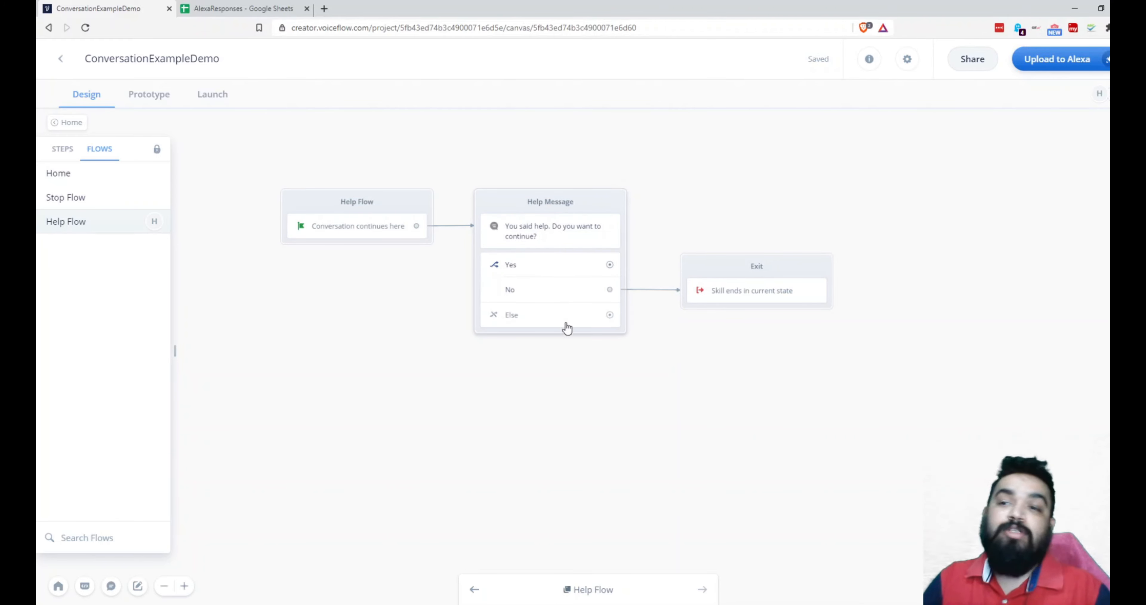
pyautogui.click(59, 150)
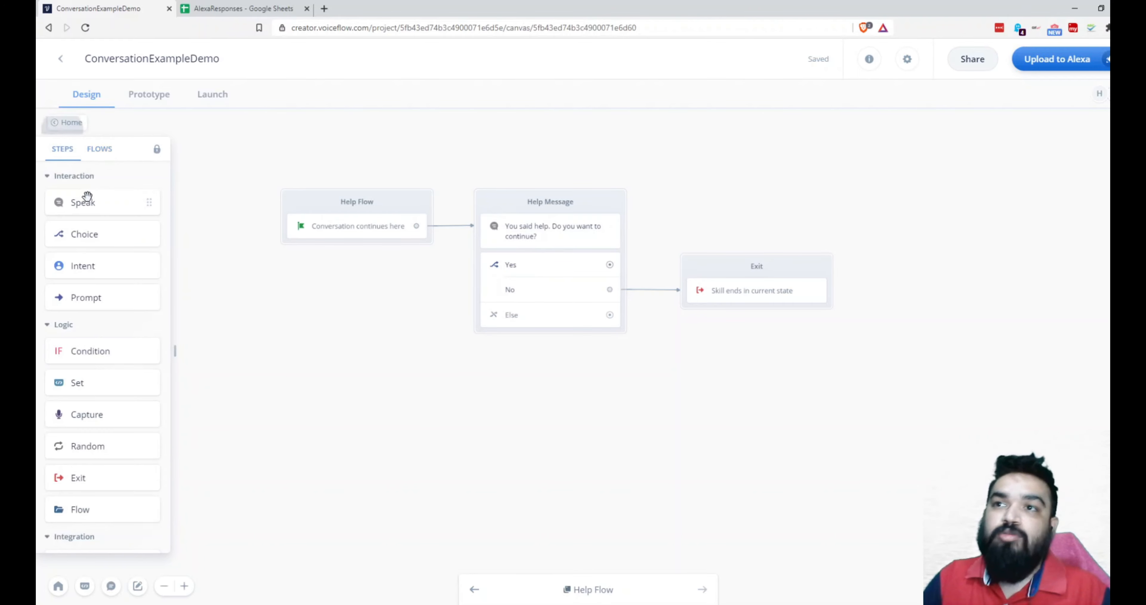
pyautogui.moveTo(81, 205); pyautogui.dragTo(722, 150)
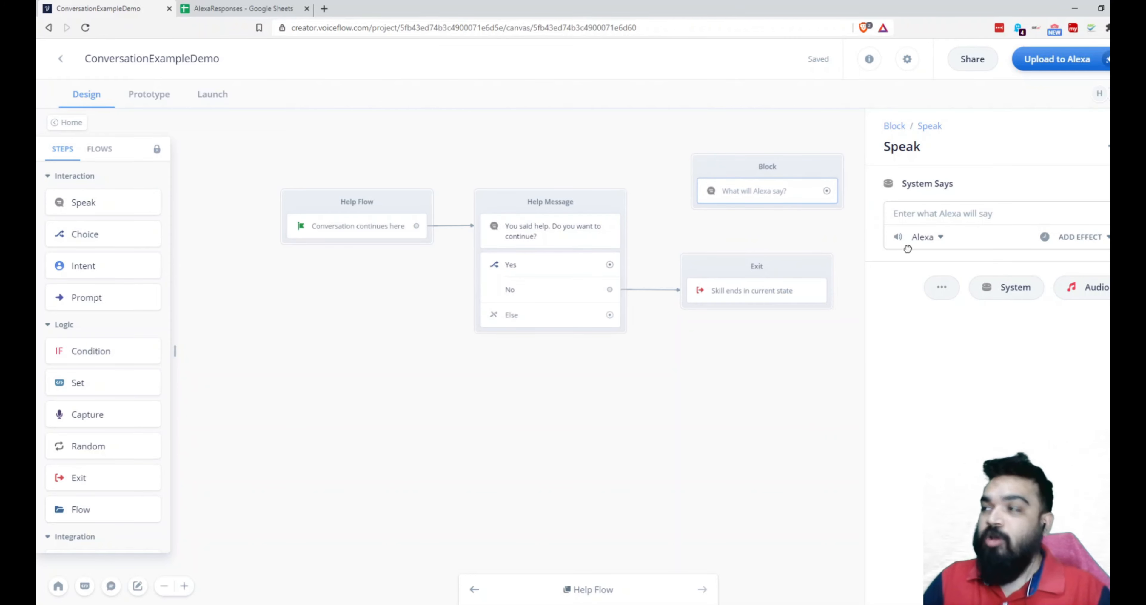
pyautogui.click(801, 168)
pyautogui.click(936, 186)
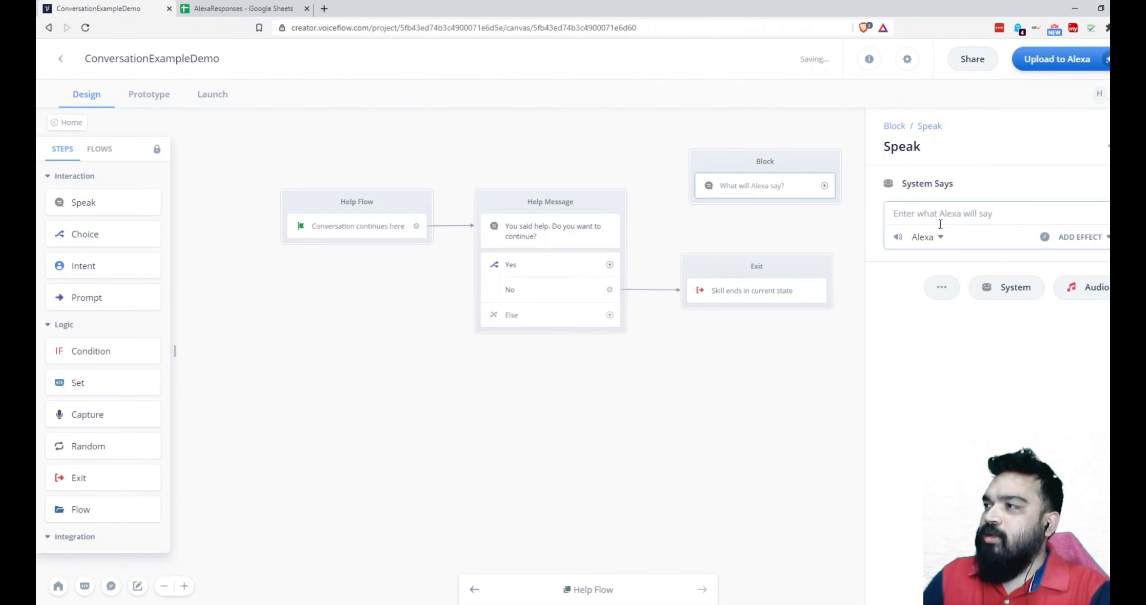
pyautogui.click(945, 216)
pyautogui.write('R')
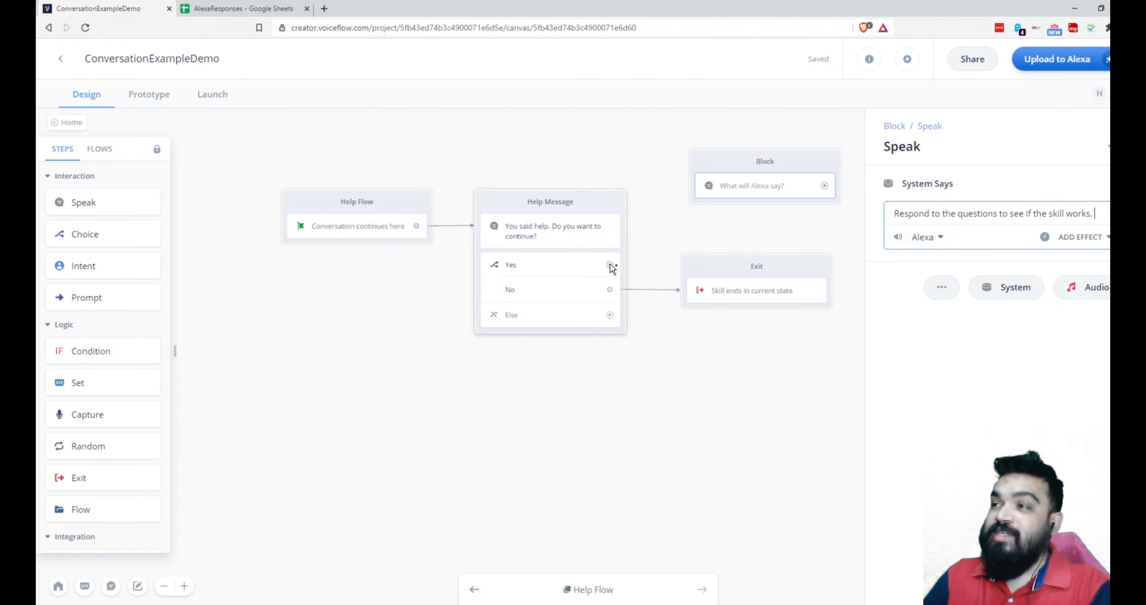
# Link the Help Message's Yes choice to the new Speak block and return to the Home flow
pyautogui.moveTo(612, 267); pyautogui.dragTo(704, 184)
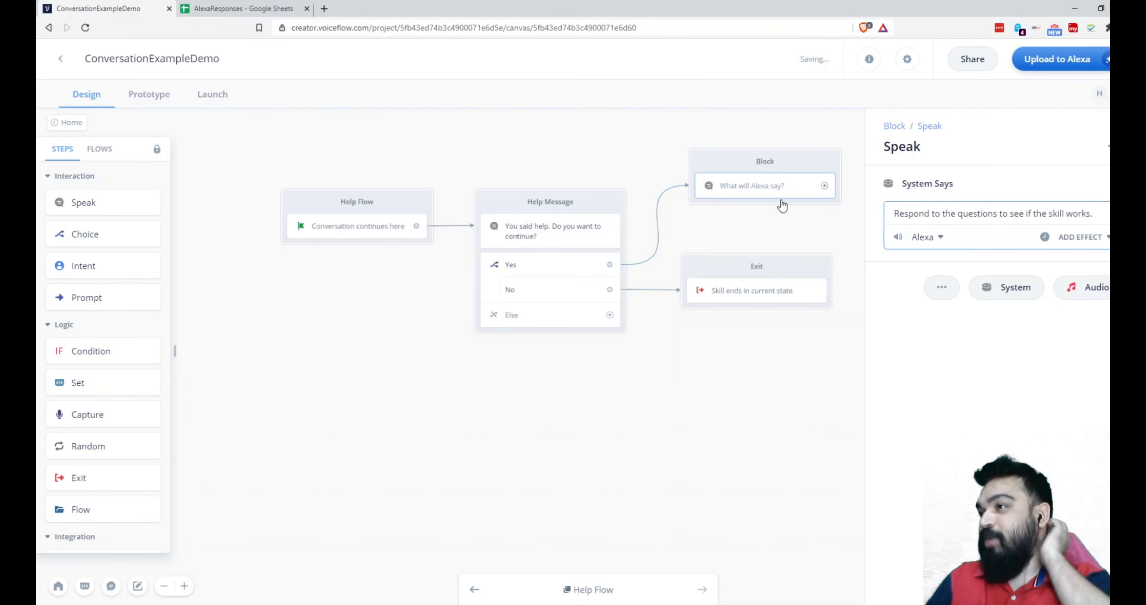
pyautogui.click(807, 369)
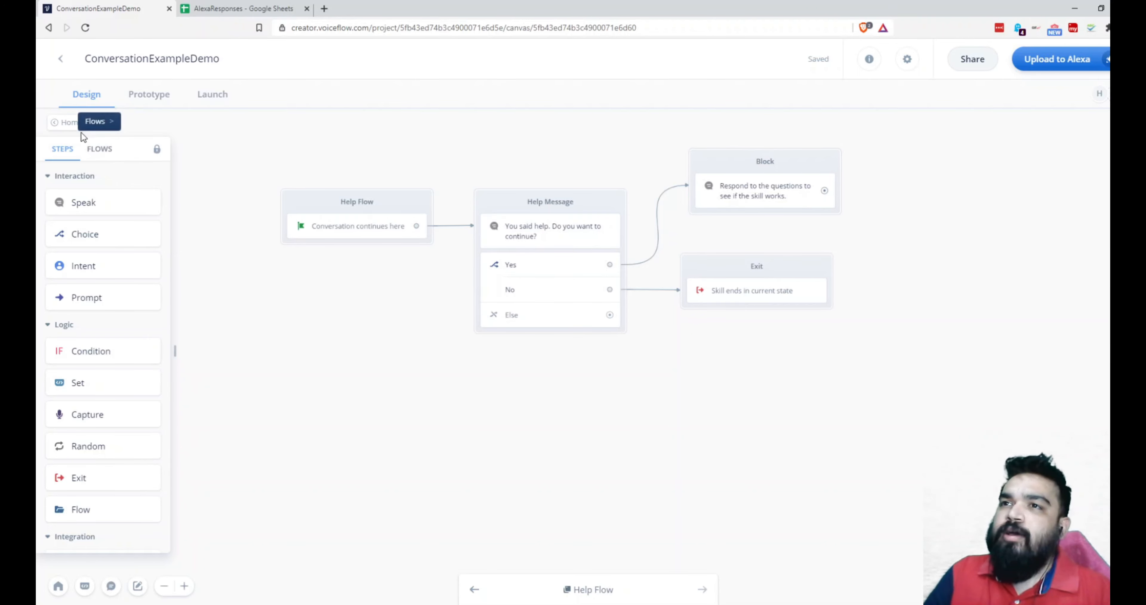
pyautogui.click(54, 124)
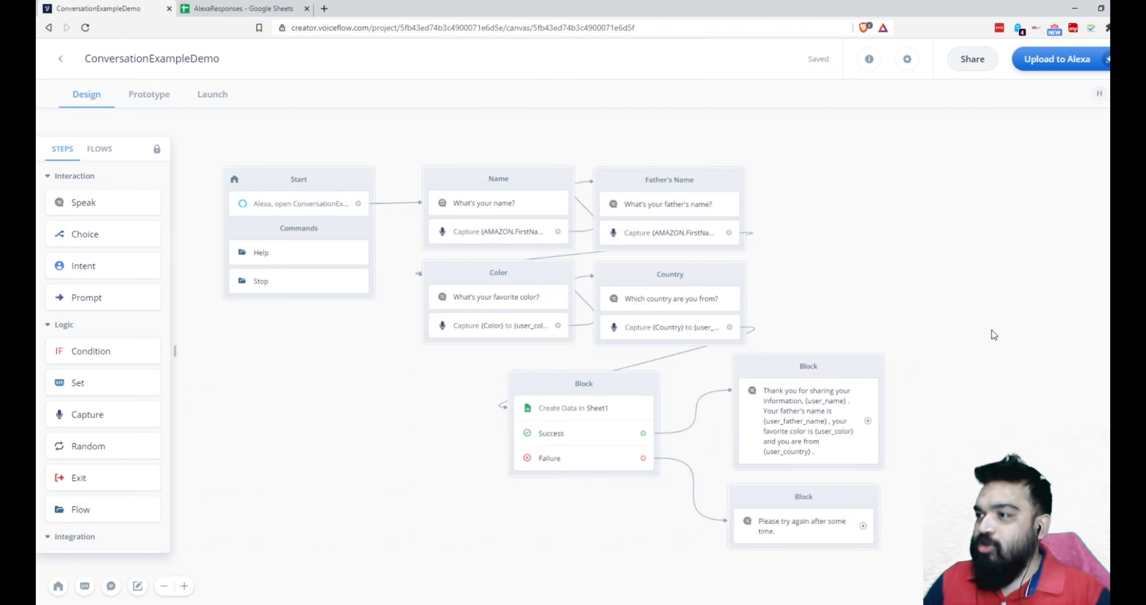
# Start a prototype test of the skill and answer the name question with a first name
pyautogui.click(148, 96)
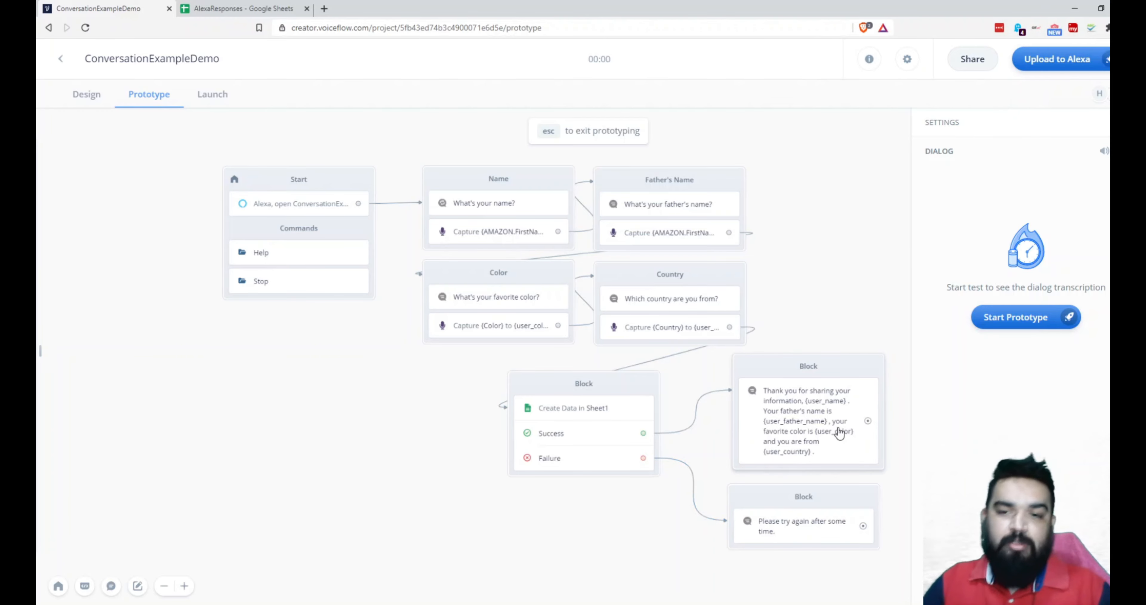
pyautogui.click(1037, 327)
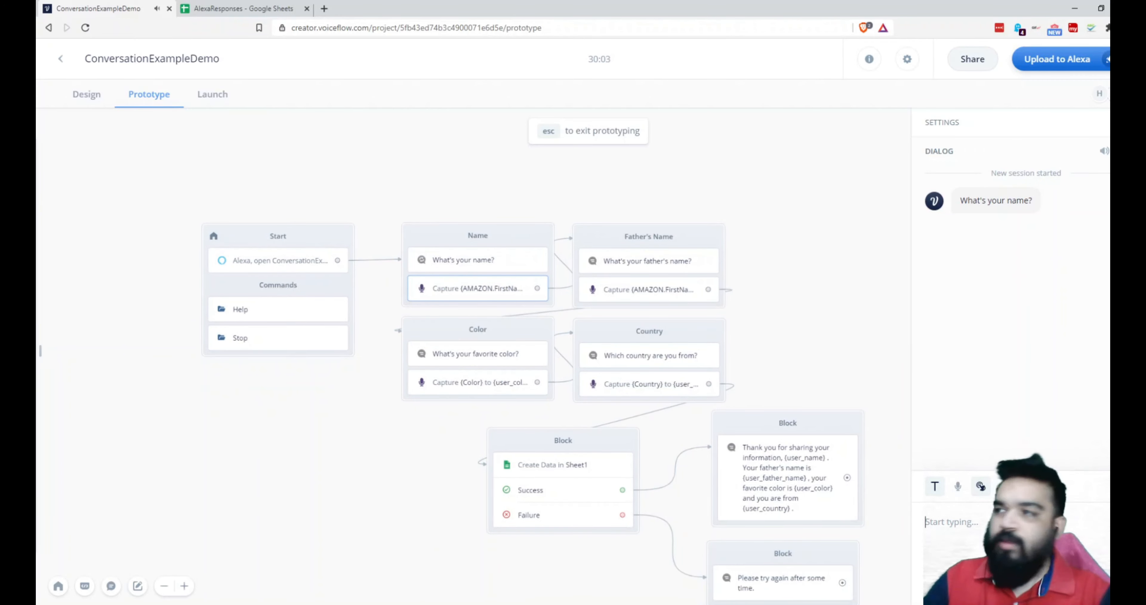
pyautogui.write('Harish')
pyautogui.press('Return')
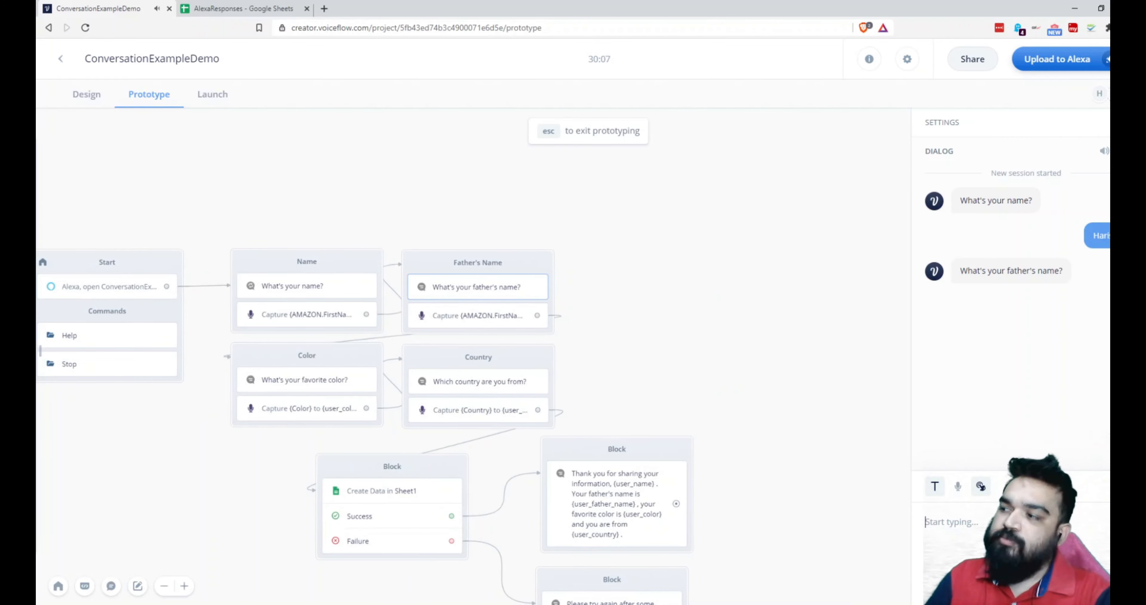
# Answer the remaining prototype questions with the father's name, Black as favorite color and India as country
pyautogui.write('Harish')
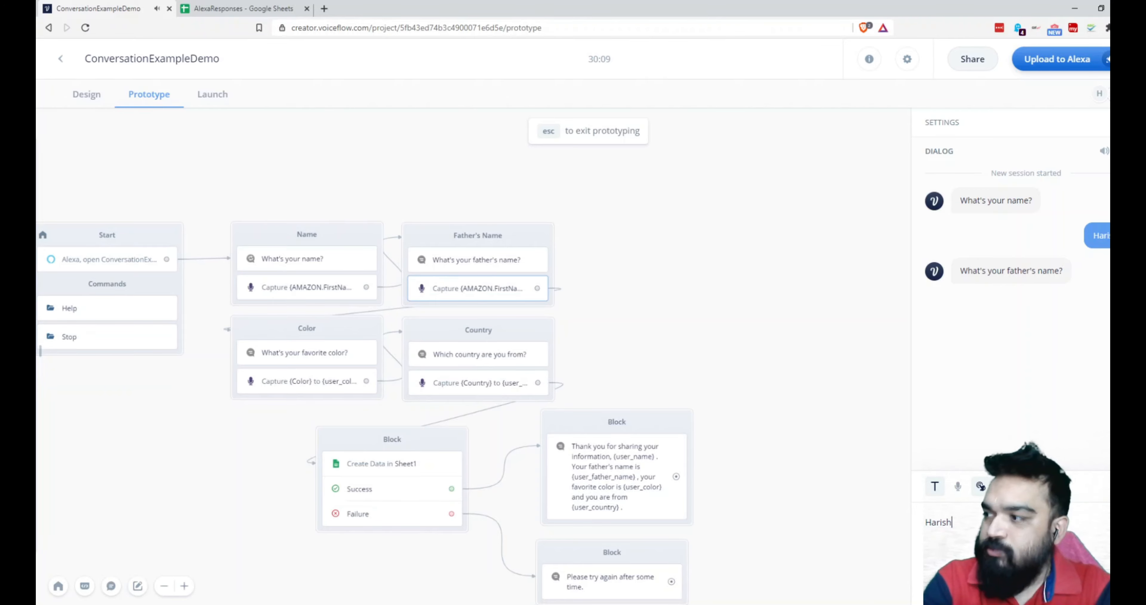
pyautogui.write("'s Dad")
pyautogui.press('Return')
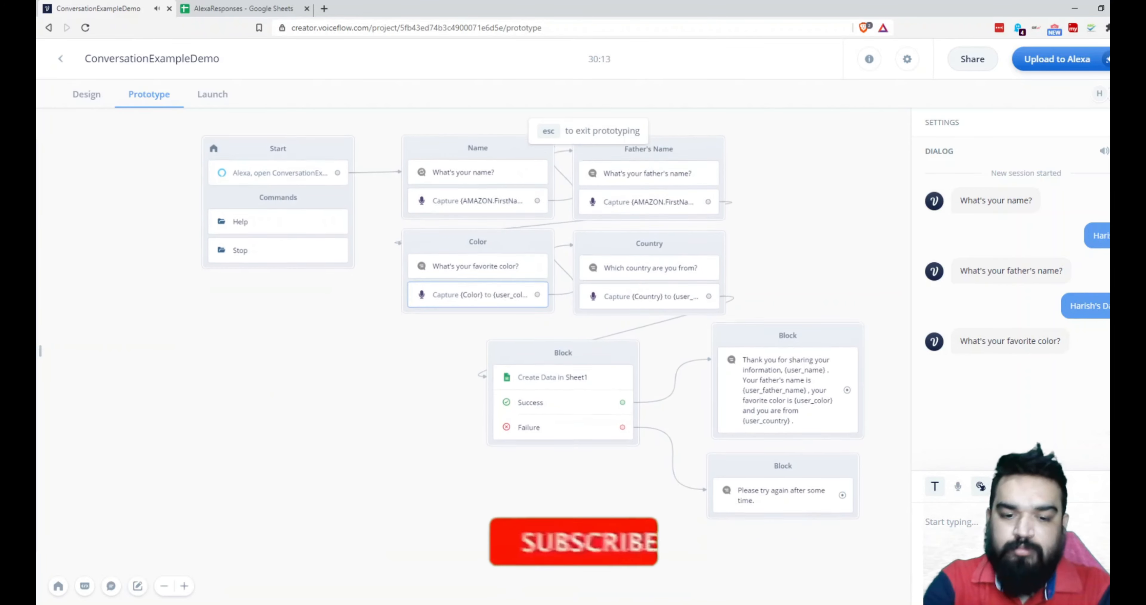
pyautogui.write('Black')
pyautogui.press('Return')
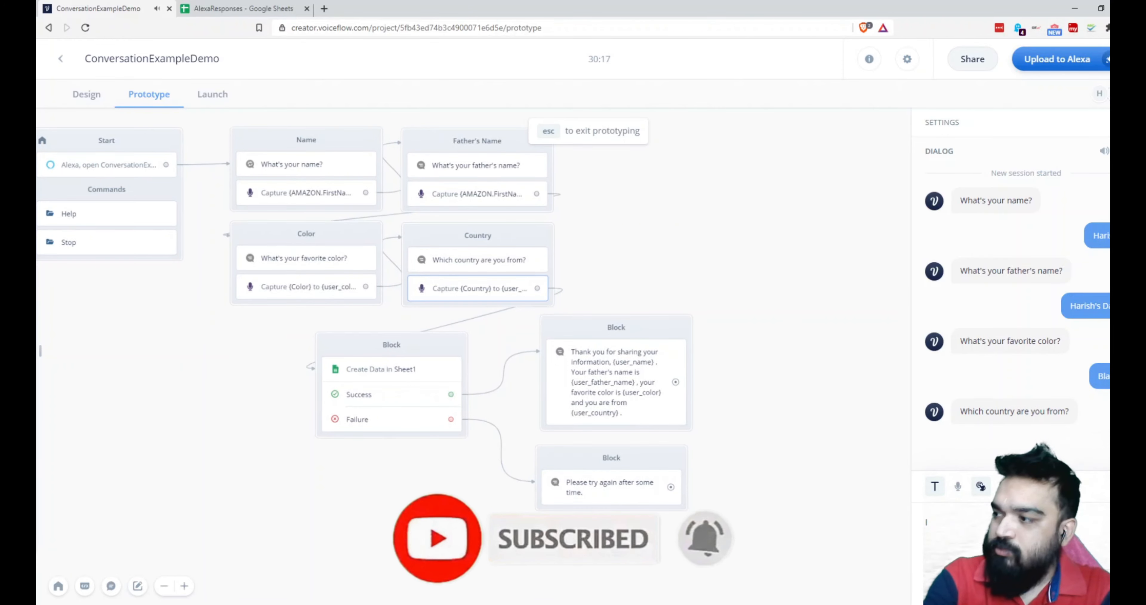
pyautogui.press('Return')
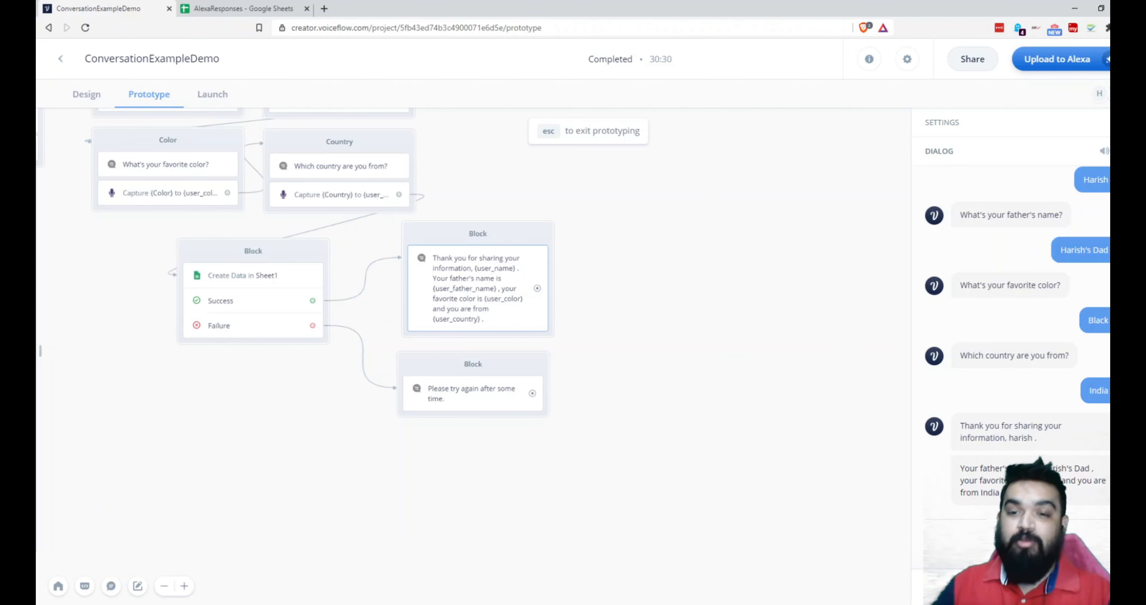
# Check the AlexaResponses sheet in Google Sheets for the row of test answers and return to the Voiceflow prototype
pyautogui.click(242, 9)
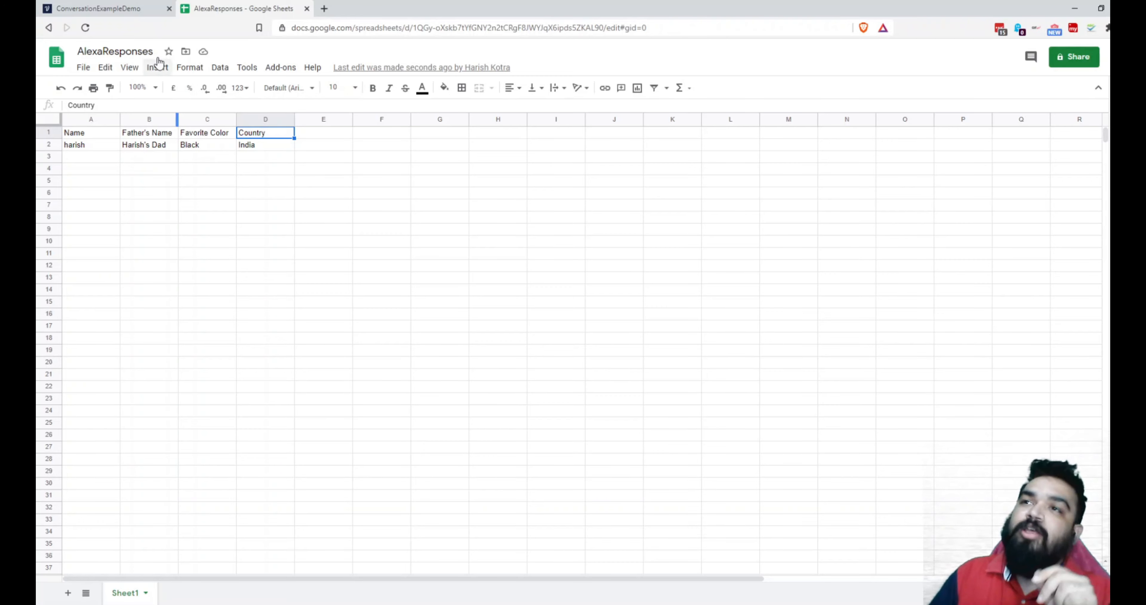
pyautogui.click(133, 11)
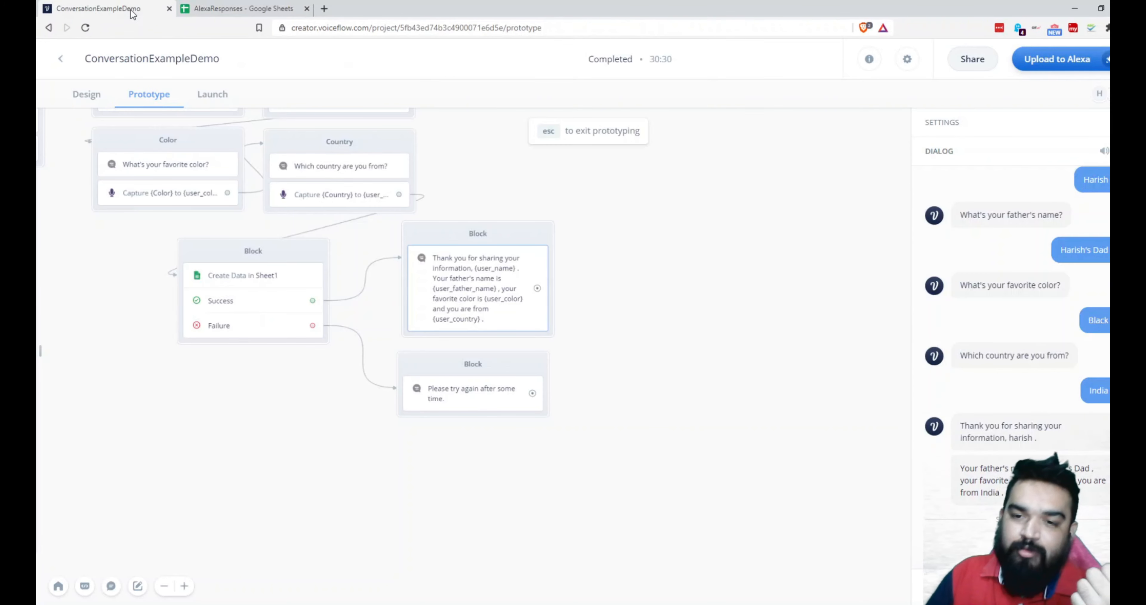